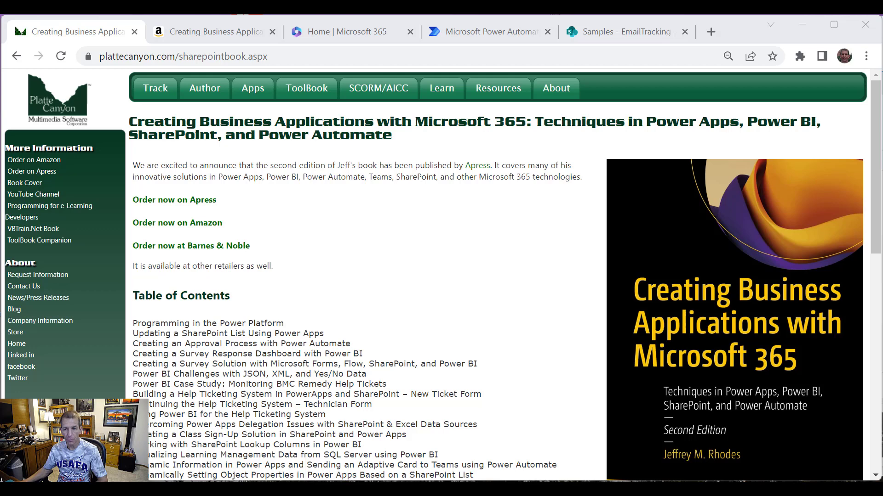
# Step: Scroll through the book's Amazon product details, then bring the Samples - EmailTracking list tab beside Amazon
pyautogui.click(186, 34)
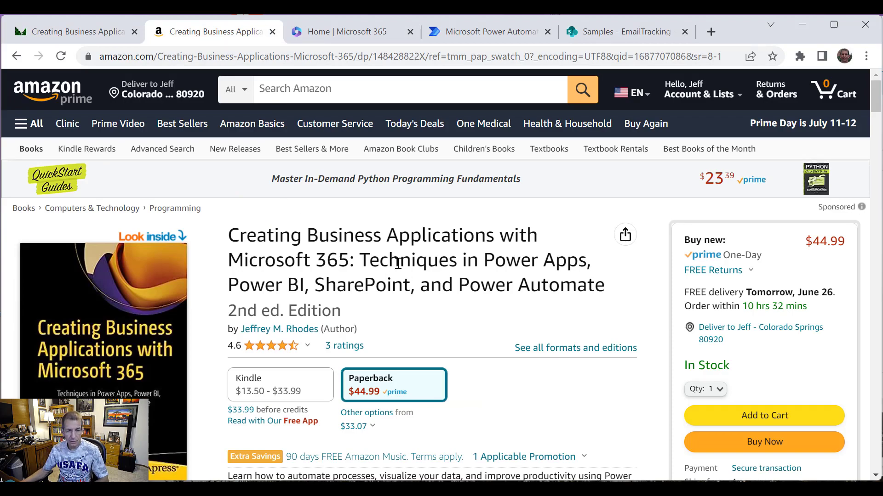
pyautogui.scroll(-3, 398, 263)
pyautogui.scroll(-7, 397, 263)
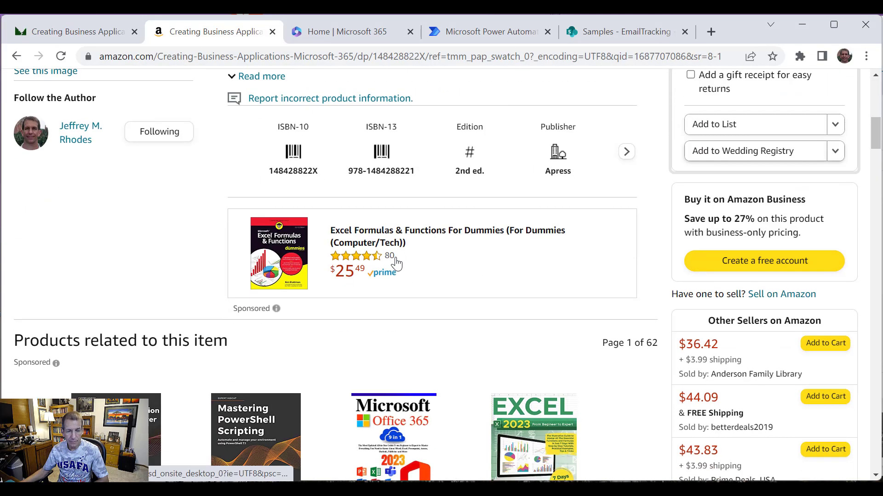
pyautogui.scroll(-15, 397, 263)
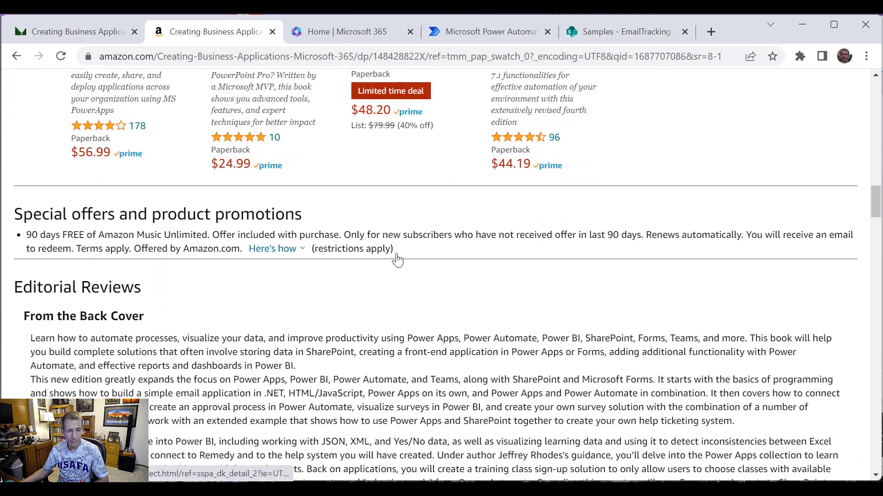
pyautogui.scroll(-15, 397, 260)
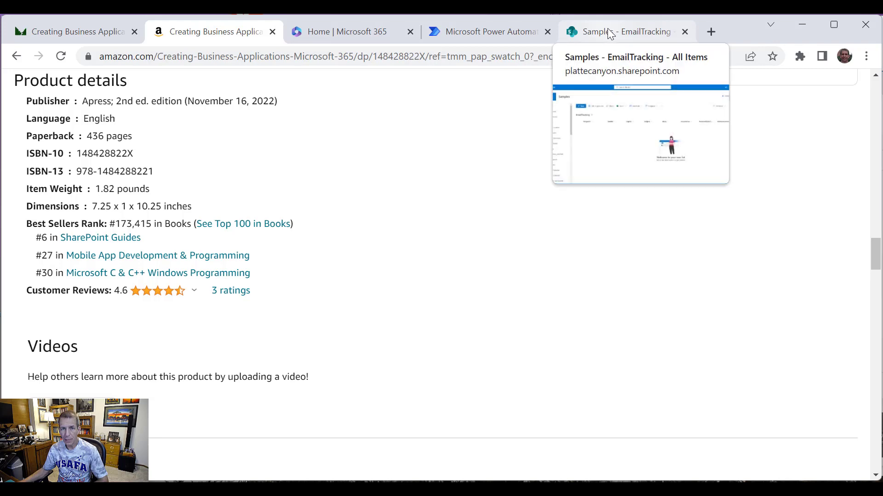
pyautogui.moveTo(608, 28); pyautogui.dragTo(330, 21)
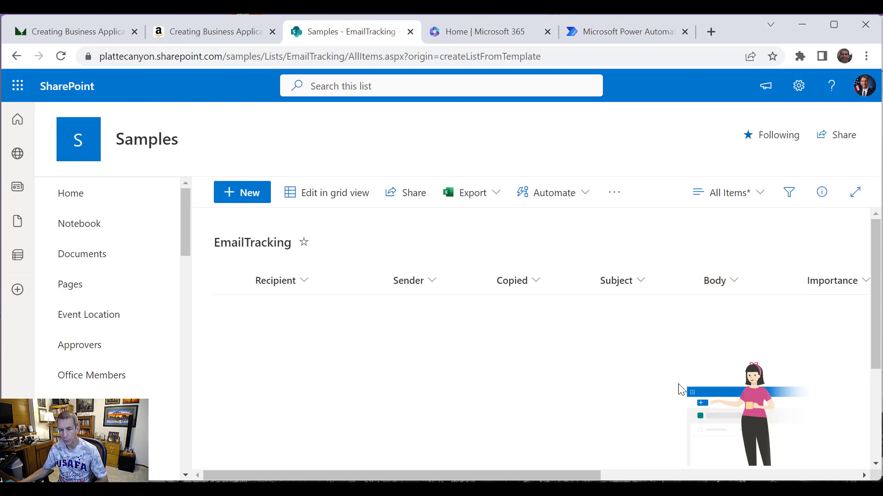
pyautogui.moveTo(582, 474); pyautogui.dragTo(751, 474)
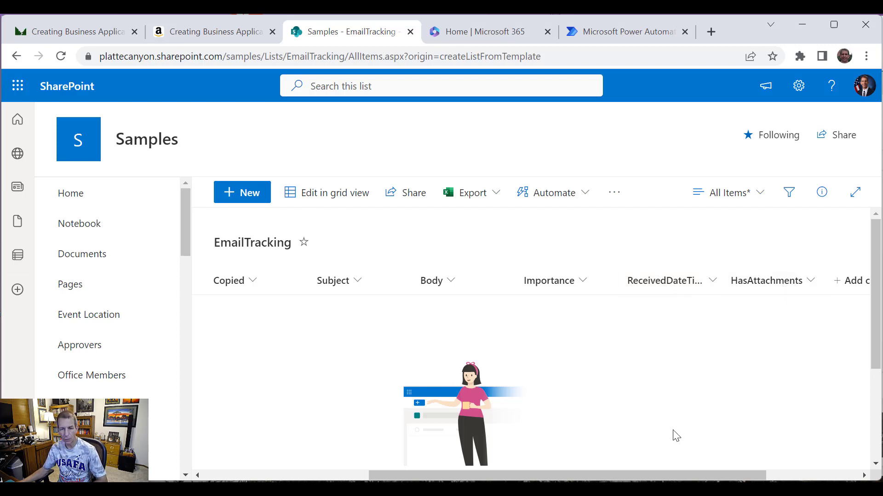
pyautogui.moveTo(641, 474); pyautogui.dragTo(442, 462)
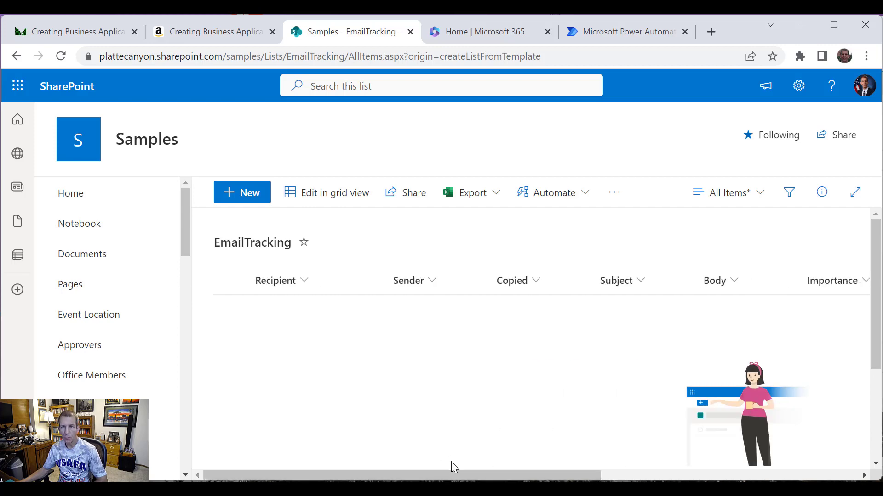
# Step: Start a new automated cloud flow from My flows and name it VideoMonitorEmailBox
pyautogui.click(602, 33)
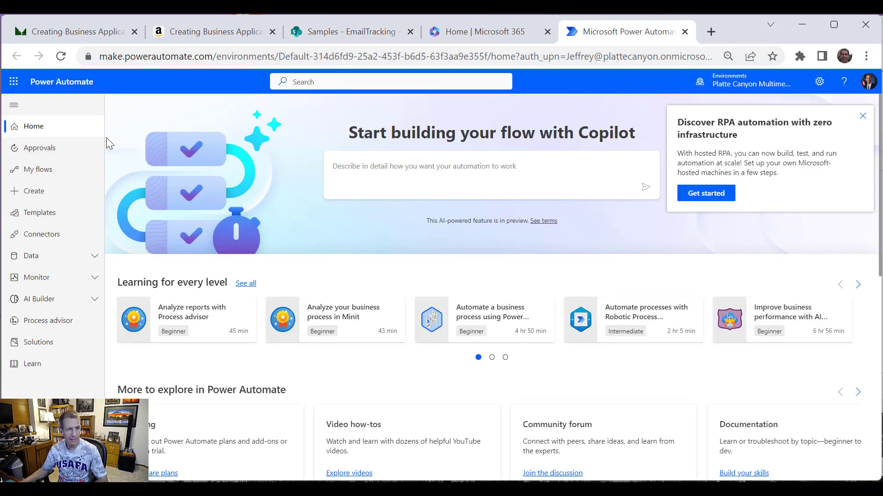
pyautogui.click(50, 169)
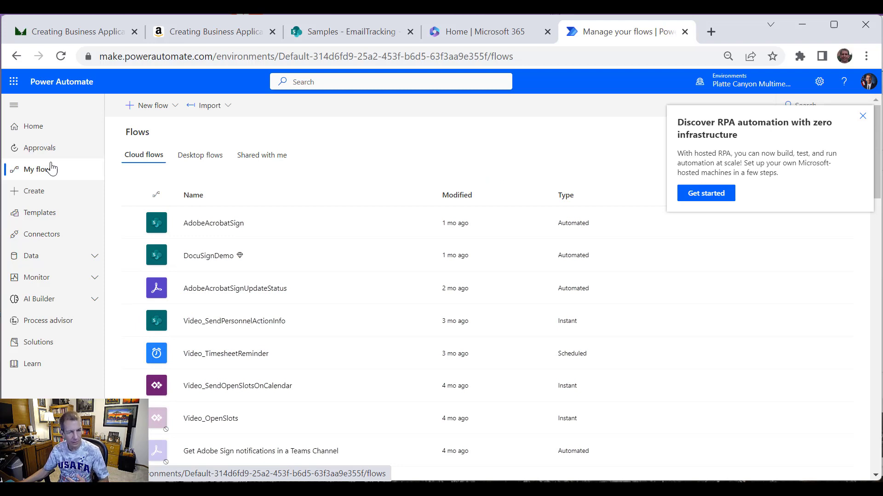
pyautogui.click(171, 110)
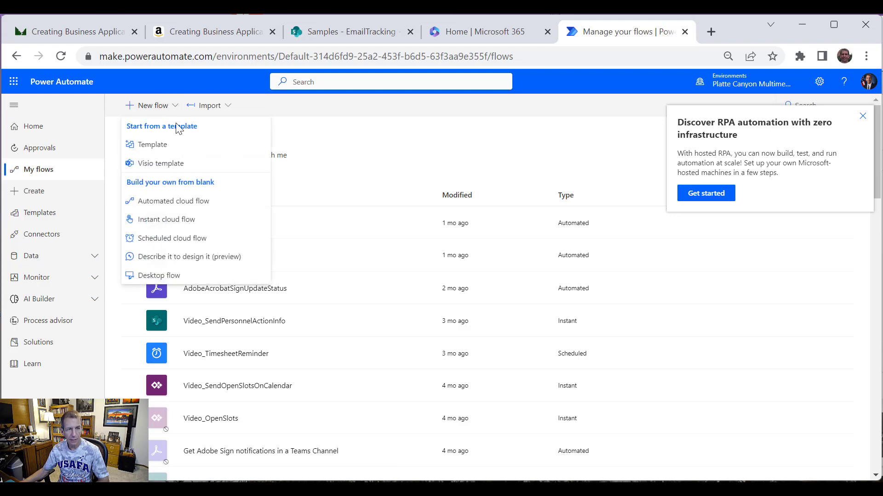
pyautogui.click(196, 203)
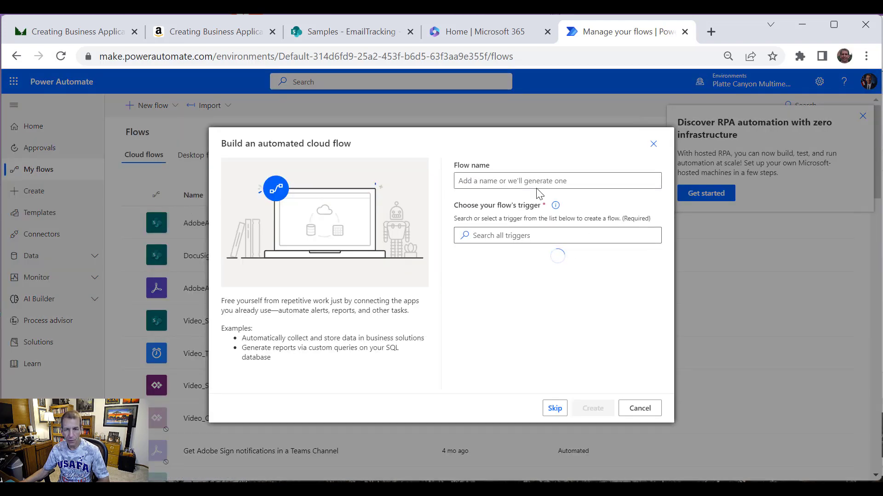
pyautogui.write('VideoMon')
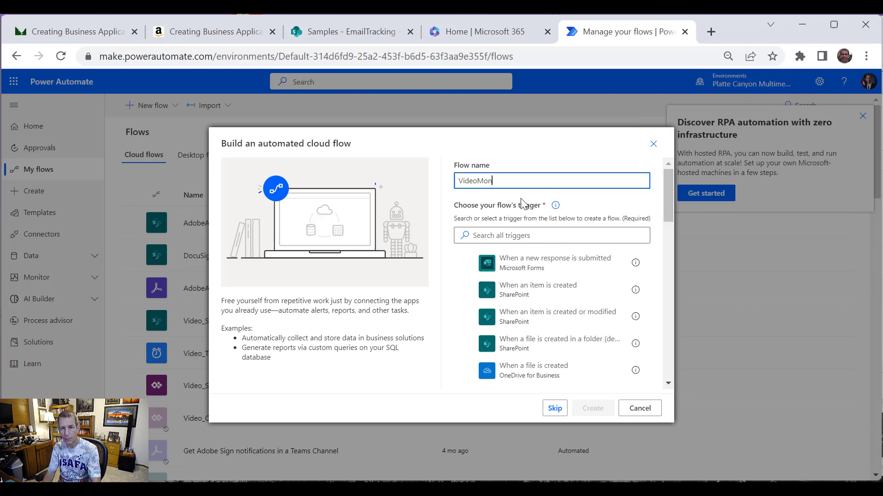
pyautogui.write('itorEmail')
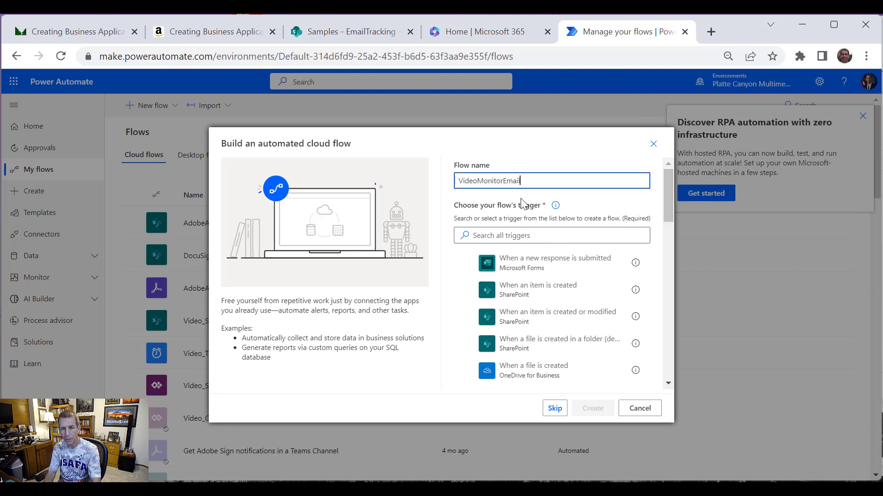
pyautogui.write('Box')
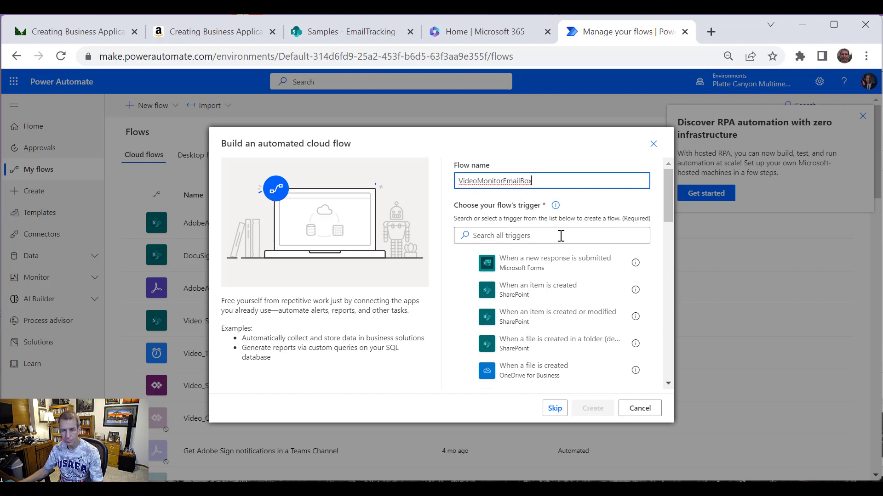
# Step: Search 'New Email', pick the Office 365 'When a new email arrives (V3)' trigger, and create the flow
pyautogui.click(563, 235)
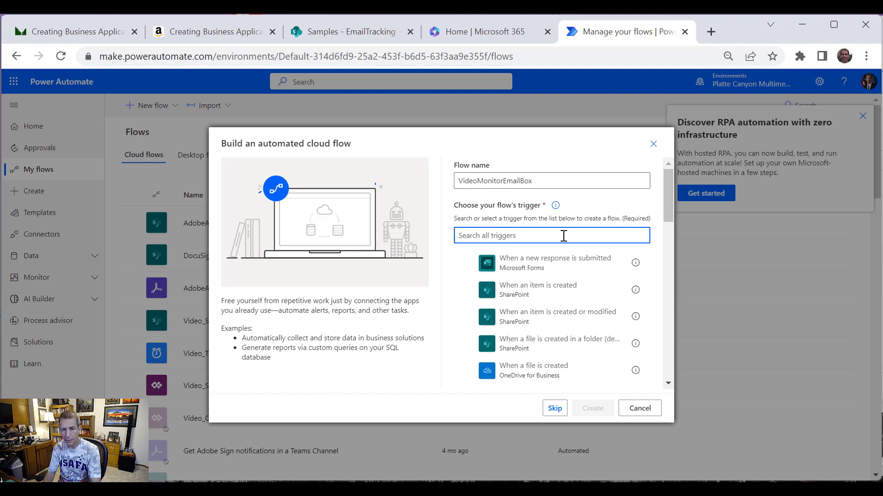
pyautogui.write('Shared')
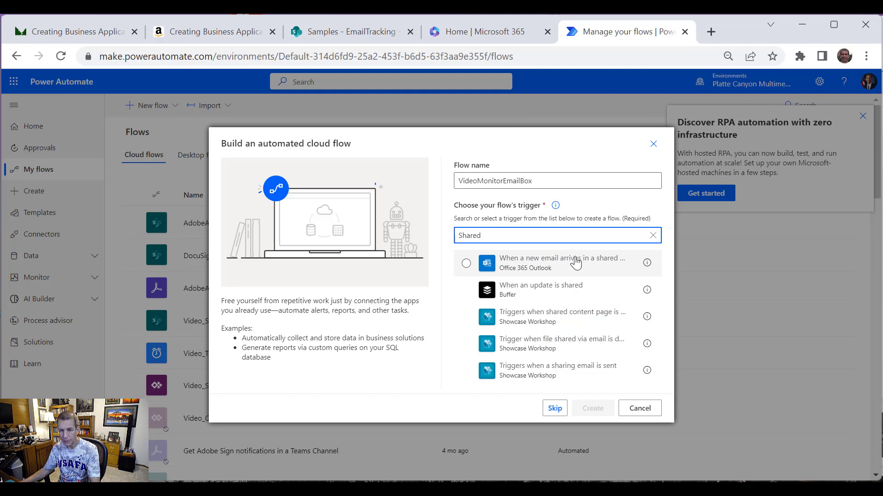
pyautogui.moveTo(499, 229); pyautogui.dragTo(403, 217)
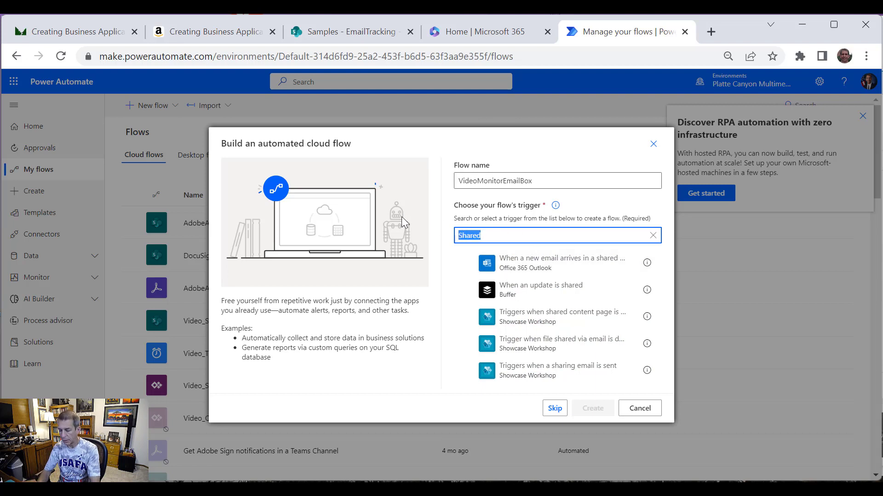
pyautogui.write('New E')
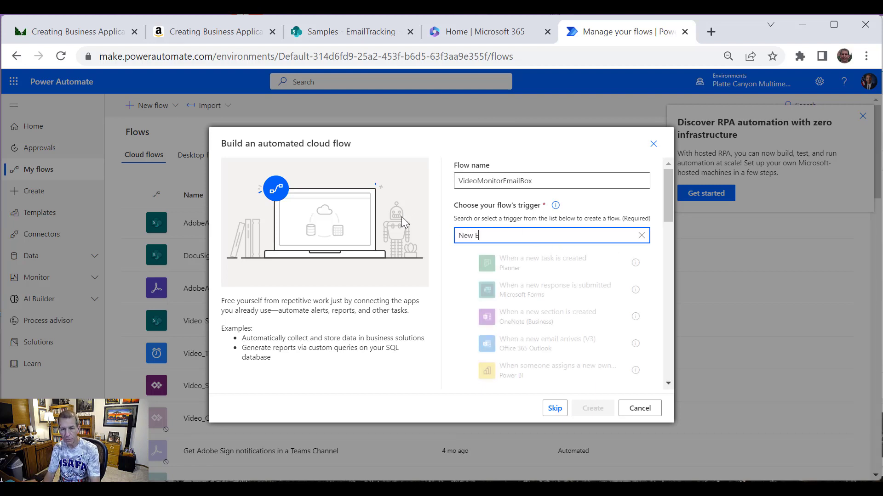
pyautogui.write('mail')
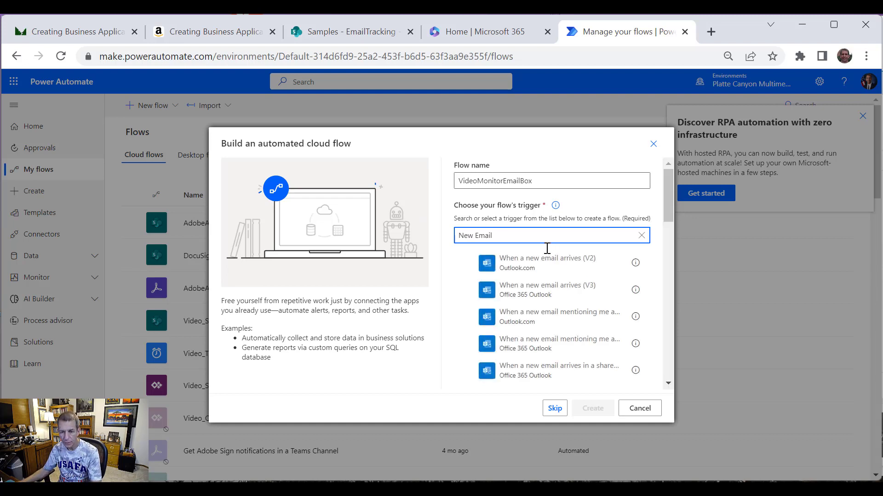
pyautogui.click(568, 290)
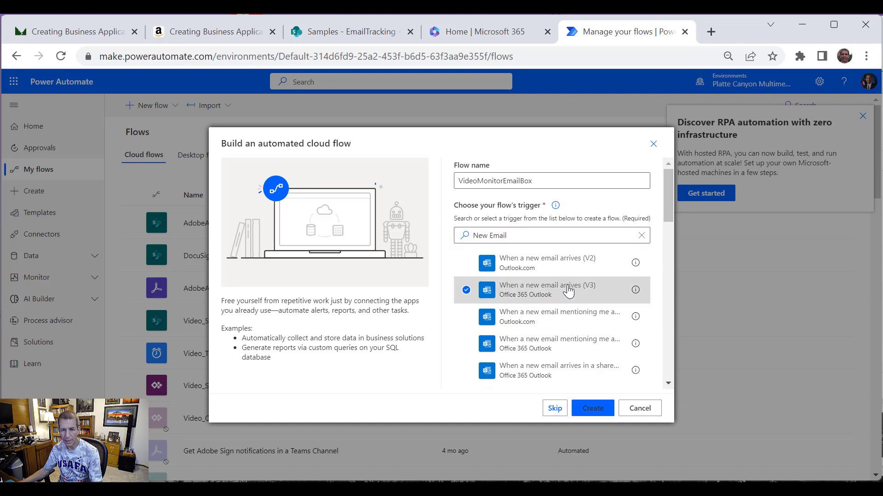
pyautogui.click(601, 413)
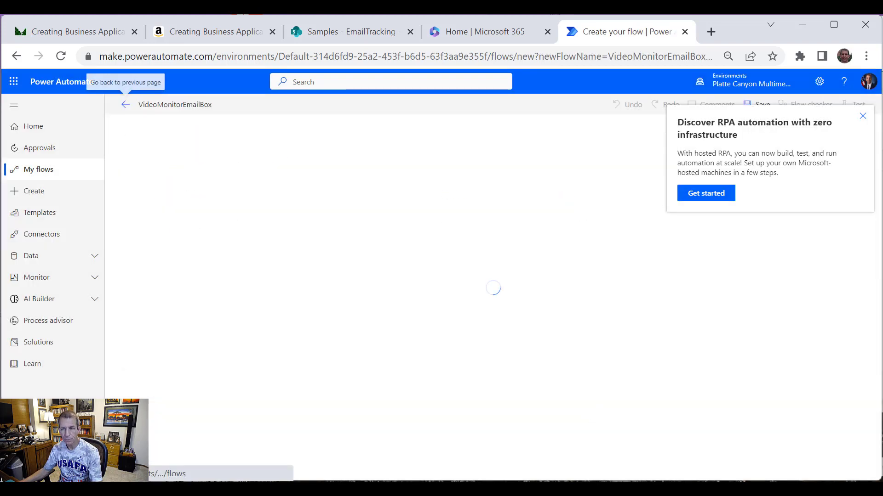
# Step: Dismiss the RPA popup and set the email trigger's Include Attachments to Yes, then collapse it
pyautogui.click(863, 116)
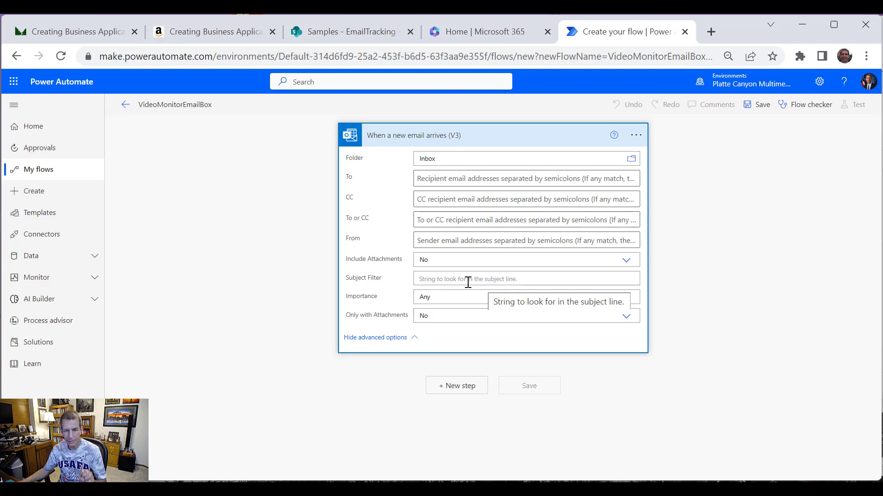
pyautogui.click(625, 269)
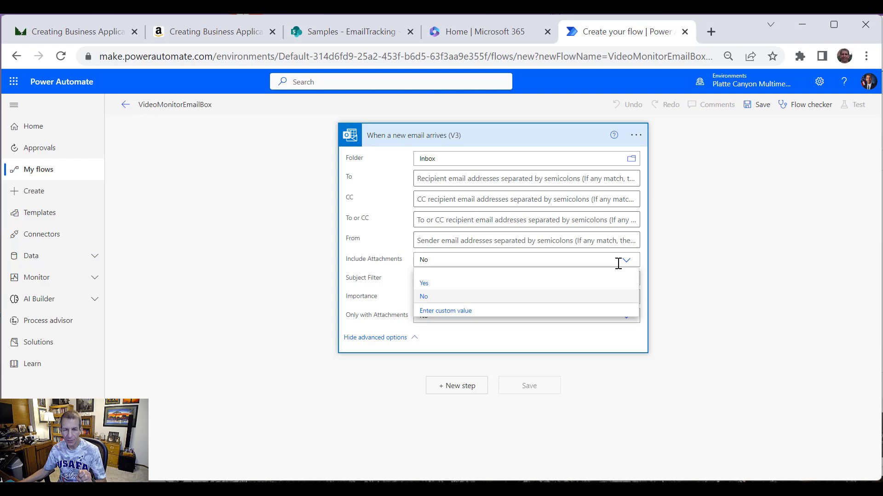
pyautogui.click(427, 288)
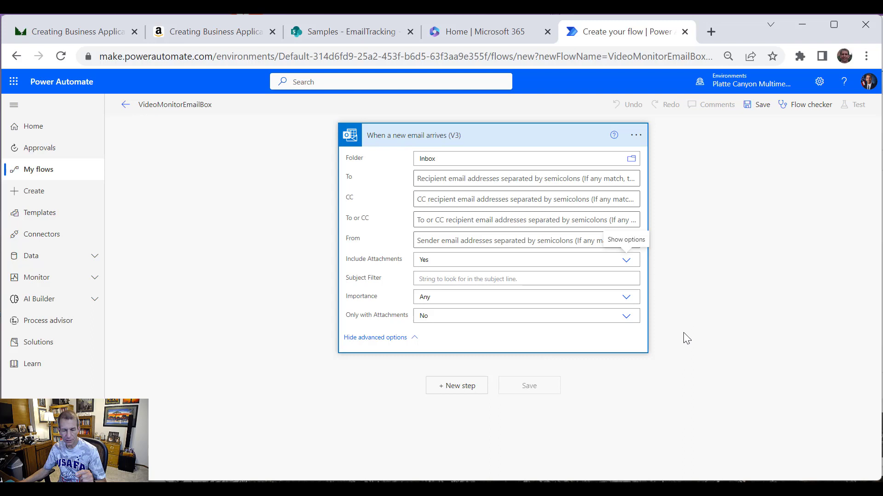
pyautogui.click(483, 137)
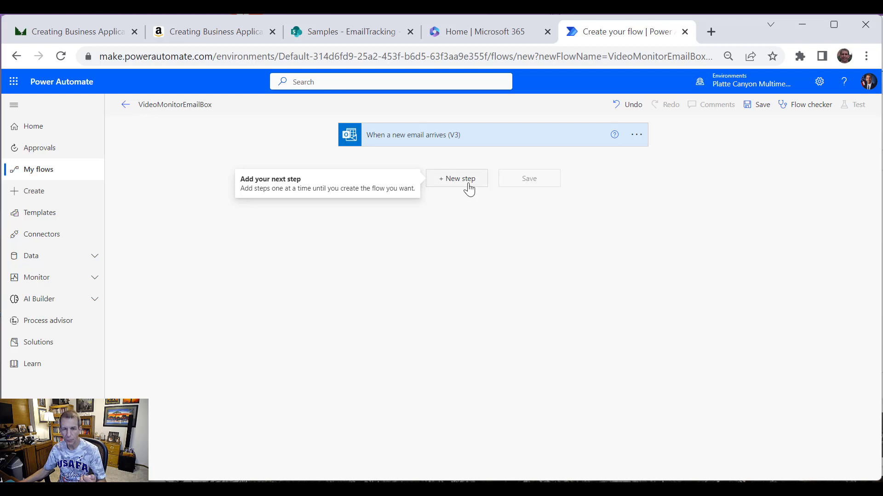
# Step: Add a SharePoint Create item action after the email trigger
pyautogui.click(470, 189)
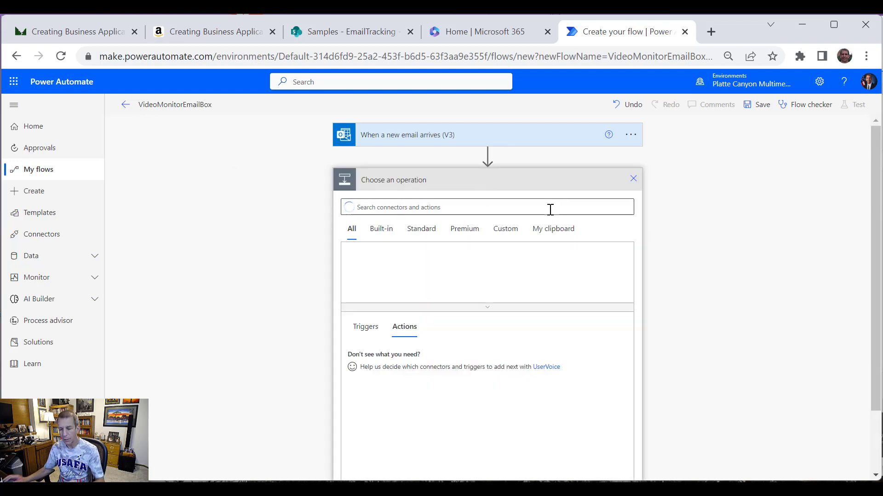
pyautogui.write('Sh')
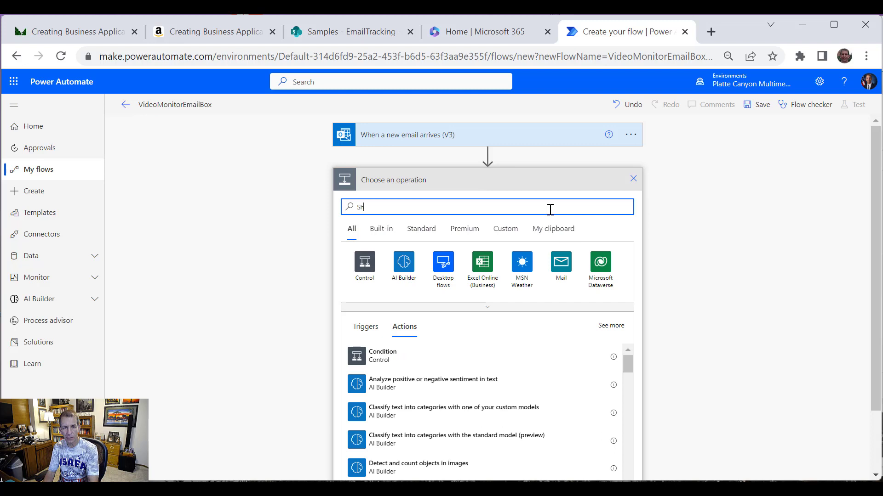
pyautogui.write('arePoint')
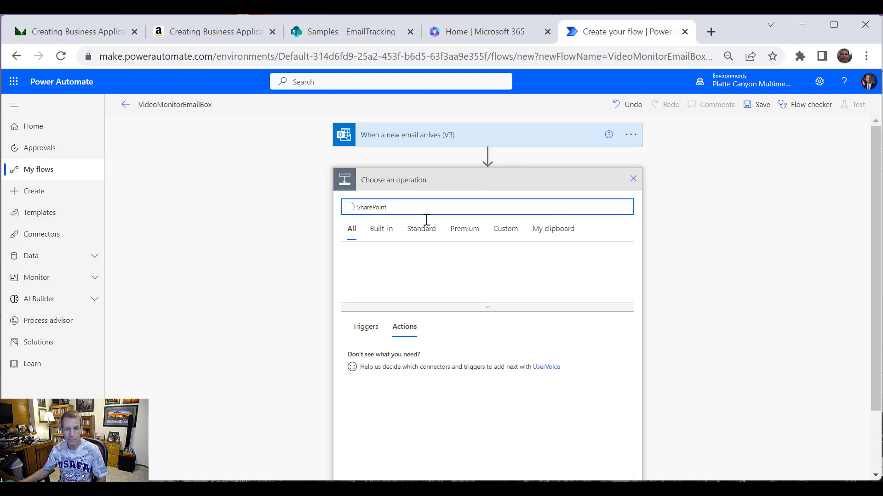
pyautogui.click(361, 265)
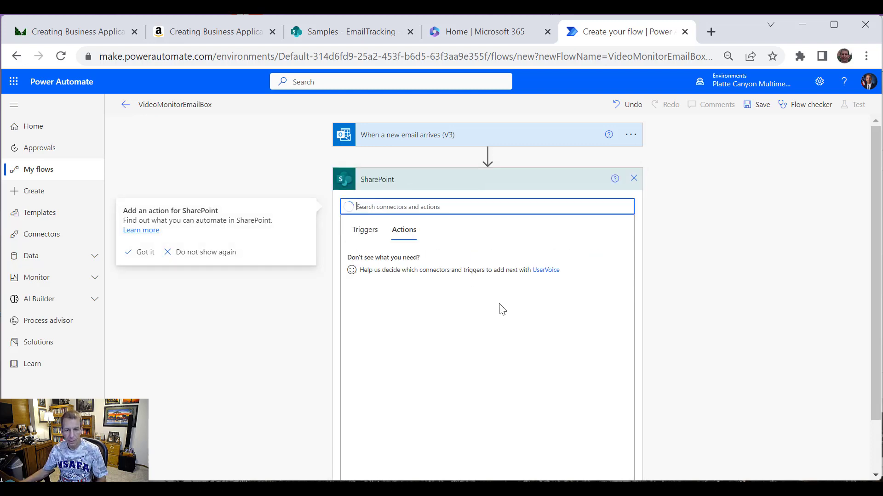
pyautogui.scroll(-2, 555, 339)
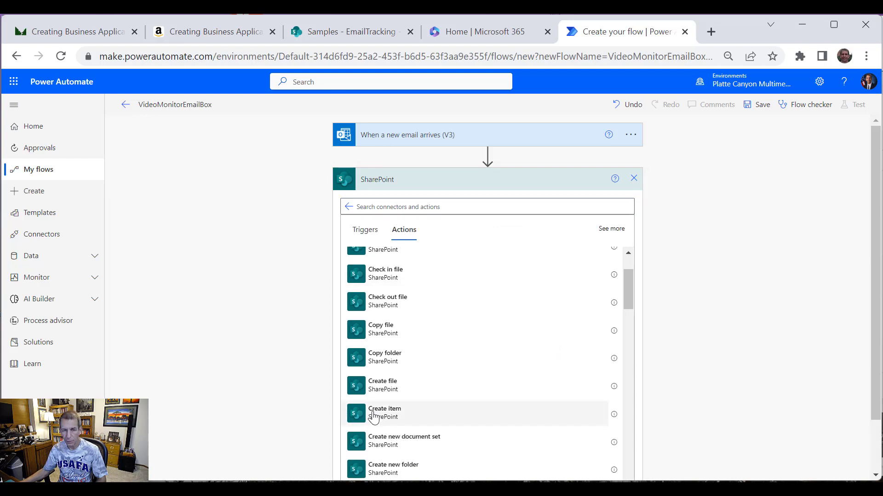
pyautogui.click(357, 415)
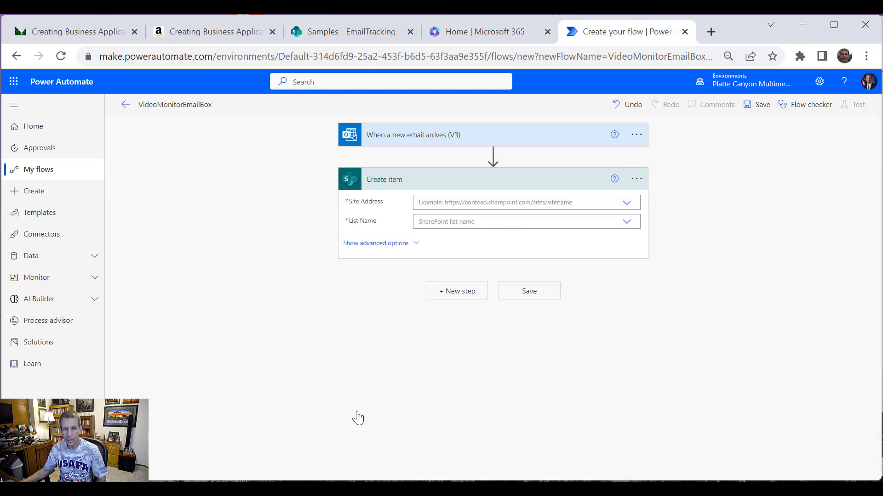
# Step: Point Create item at the Samples site and its EmailTracking list
pyautogui.click(629, 206)
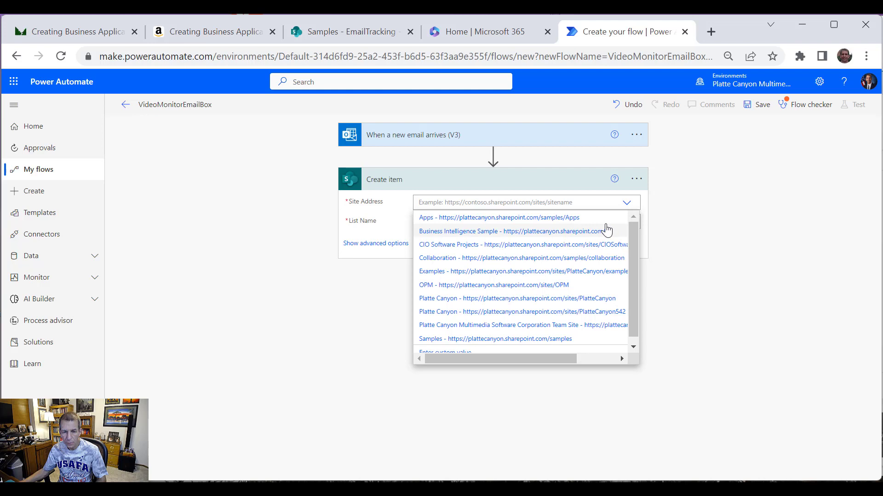
pyautogui.click(538, 340)
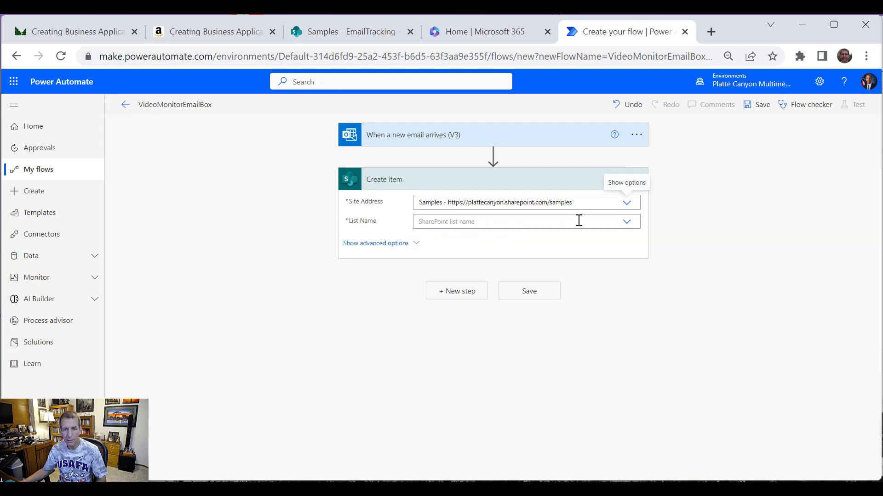
pyautogui.click(628, 223)
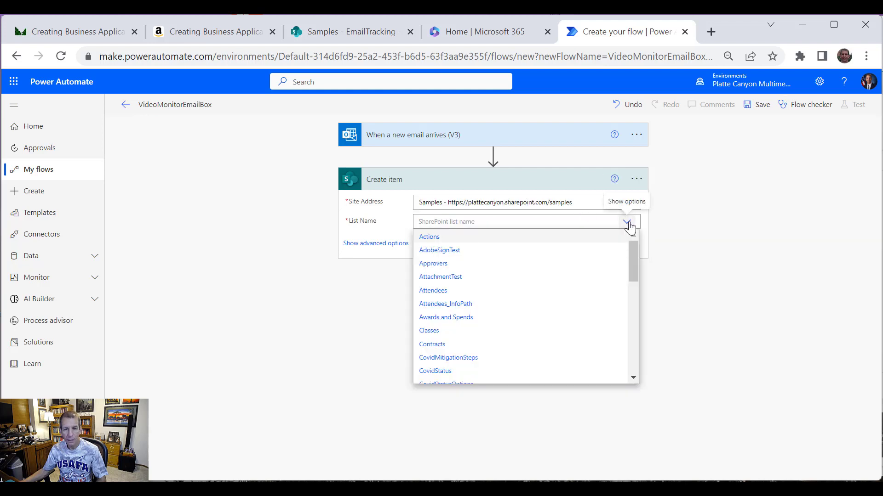
pyautogui.moveTo(629, 253); pyautogui.dragTo(632, 275)
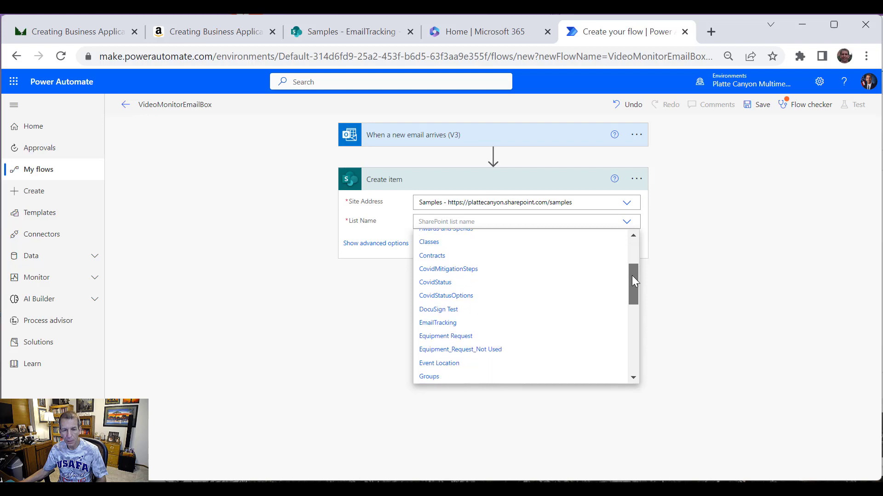
pyautogui.click(459, 324)
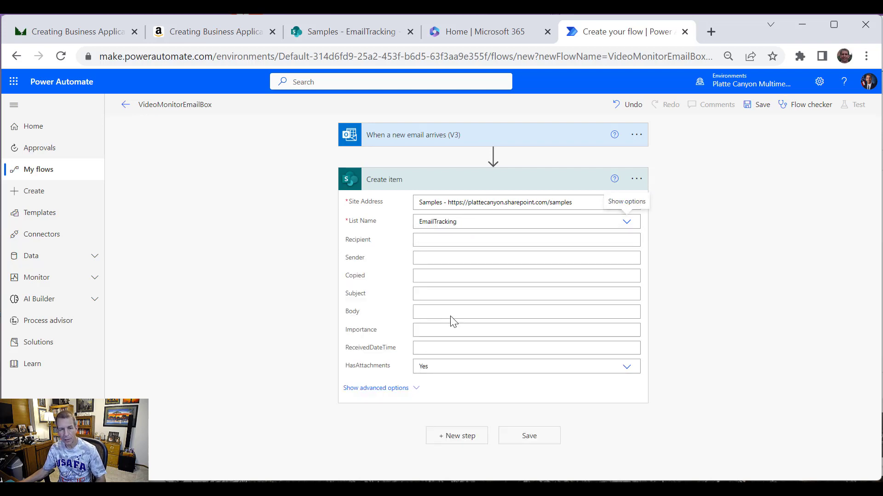
# Step: Map Recipient, Sender, Copied and Subject to the email's To, From, CC and Subject
pyautogui.click(447, 236)
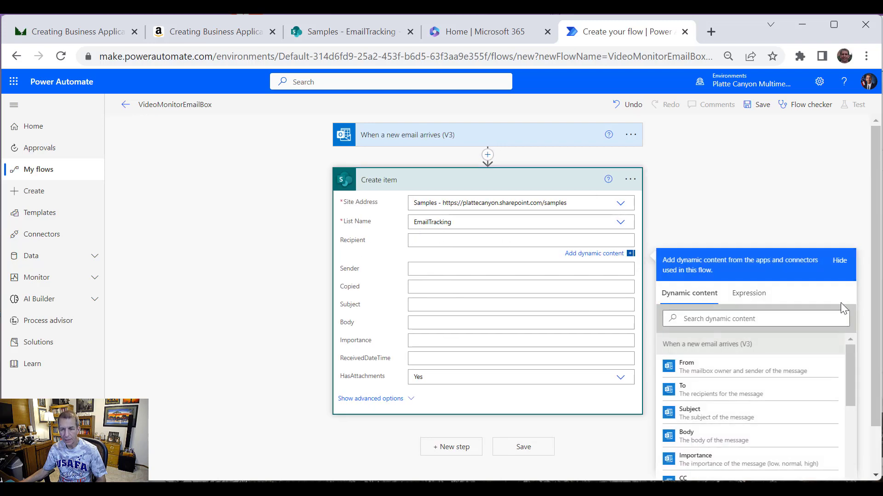
pyautogui.scroll(-1, 878, 335)
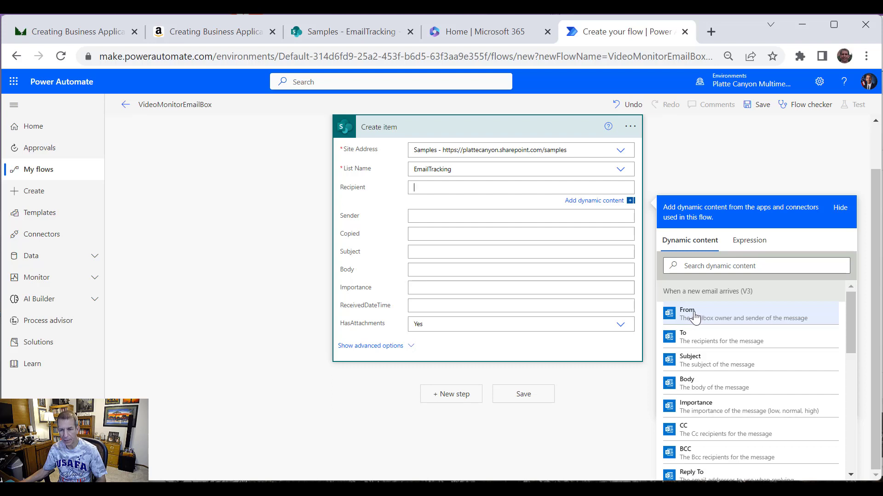
pyautogui.click(695, 338)
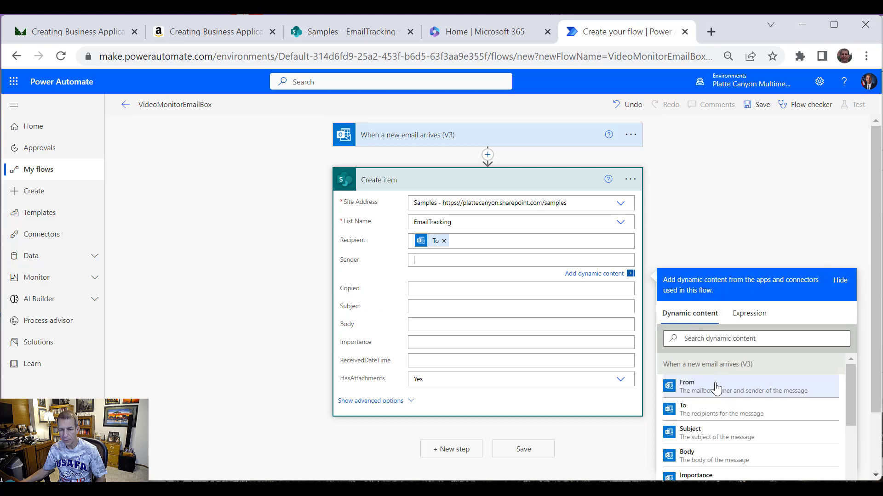
pyautogui.click(687, 389)
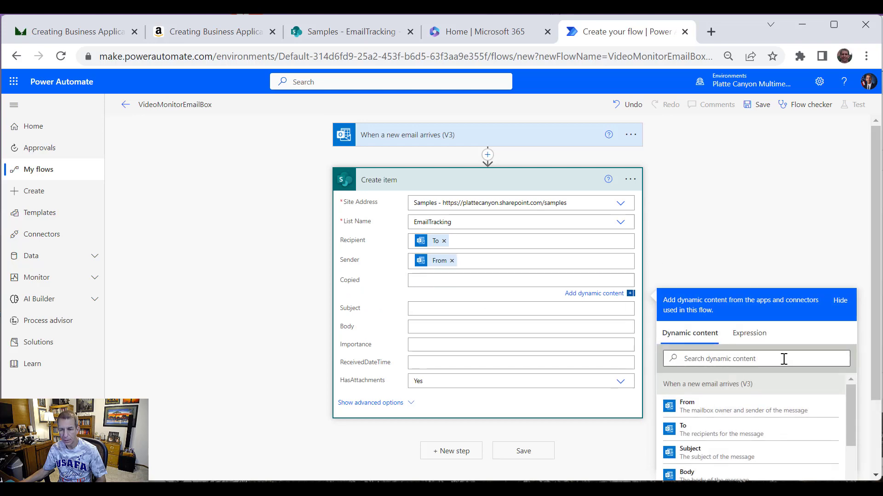
pyautogui.scroll(-5, 782, 358)
pyautogui.scroll(3, 736, 350)
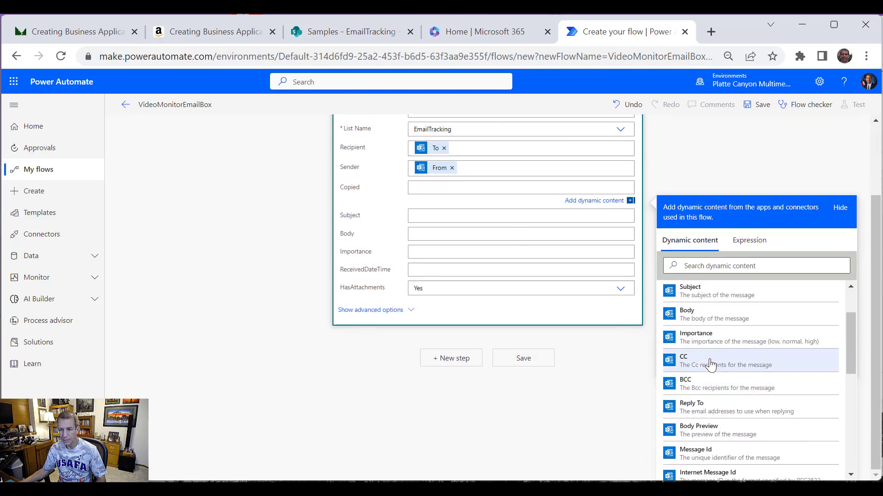
pyautogui.click(710, 363)
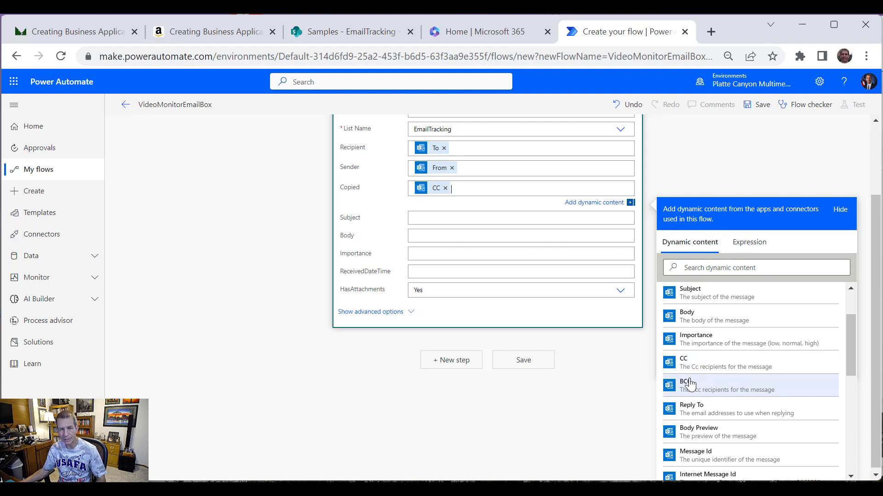
pyautogui.scroll(2, 474, 224)
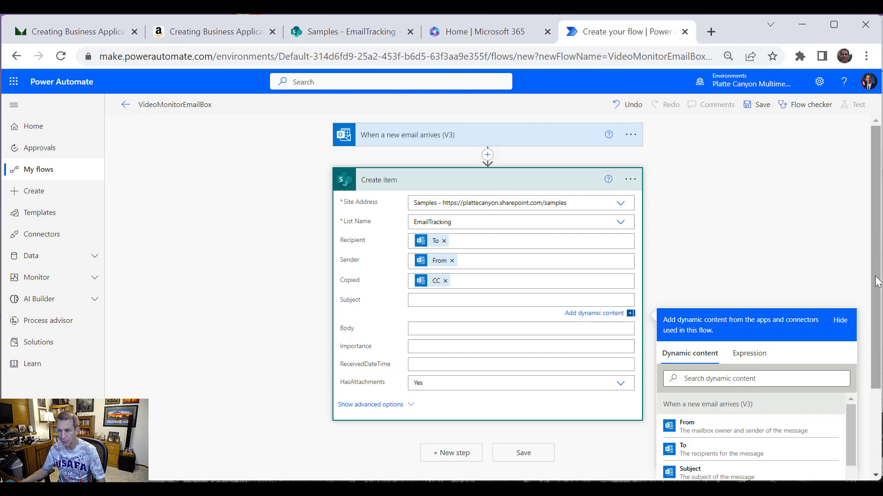
pyautogui.scroll(-2, 869, 275)
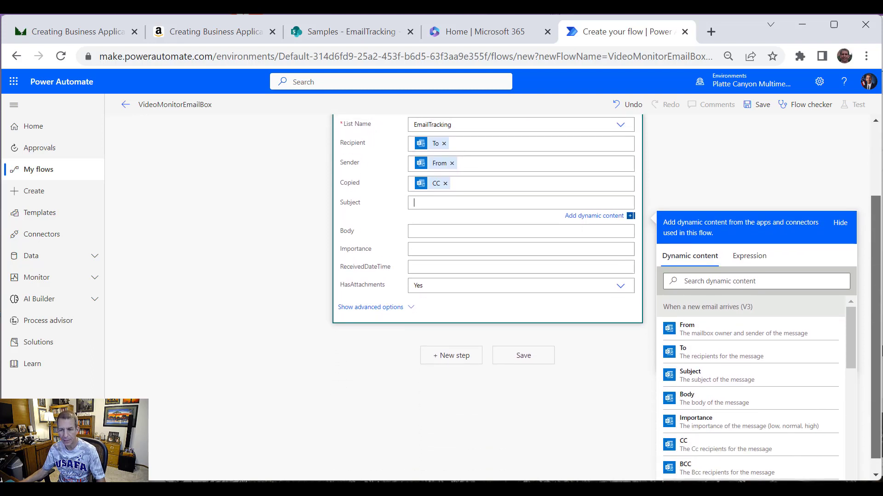
pyautogui.scroll(-1, 868, 276)
pyautogui.click(704, 363)
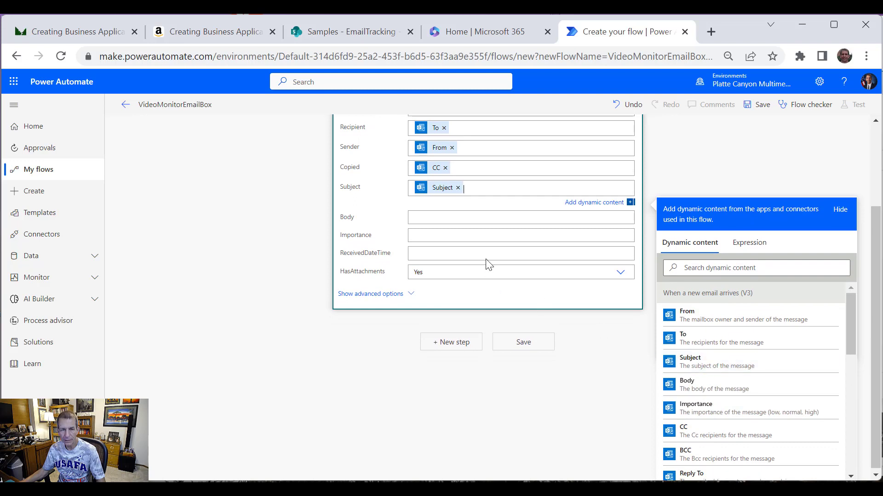
# Step: Map Body, Importance and ReceivedDateTime to the email's Body, Importance and Received Time
pyautogui.click(457, 222)
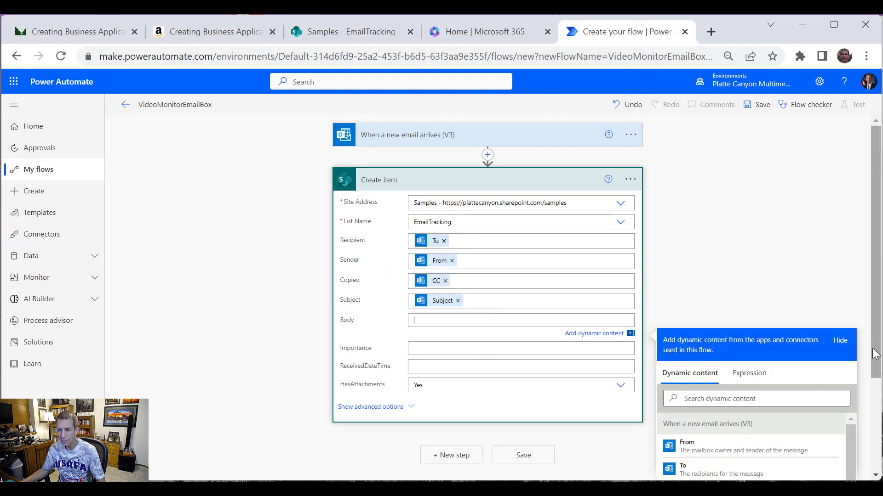
pyautogui.scroll(-1, 878, 401)
pyautogui.scroll(-2, 879, 402)
pyautogui.click(761, 412)
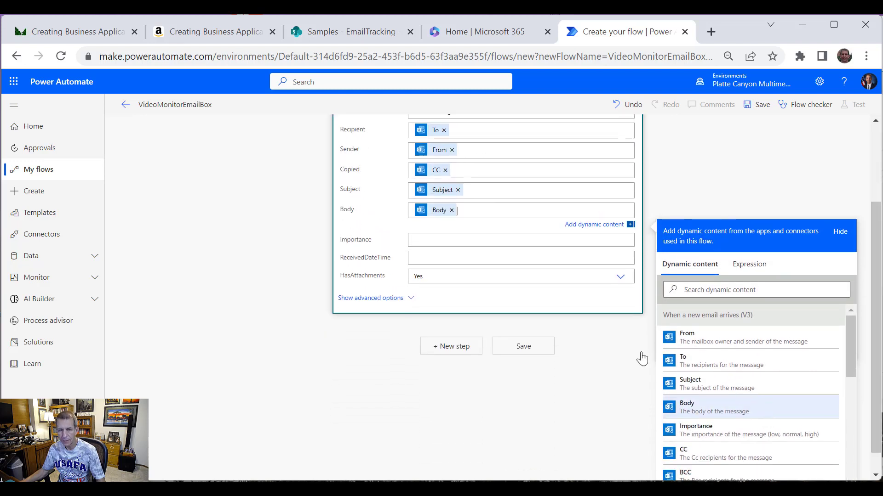
pyautogui.click(460, 239)
pyautogui.scroll(-4, 864, 324)
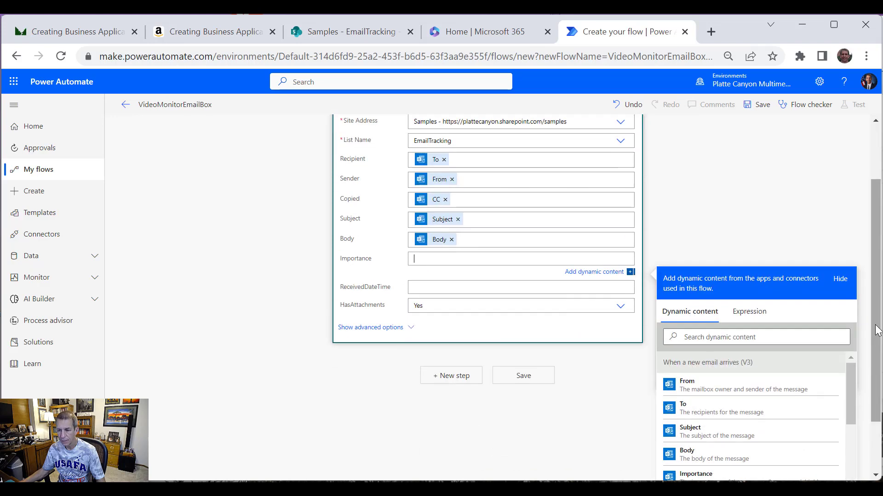
pyautogui.moveTo(850, 317); pyautogui.dragTo(848, 346)
pyautogui.click(763, 316)
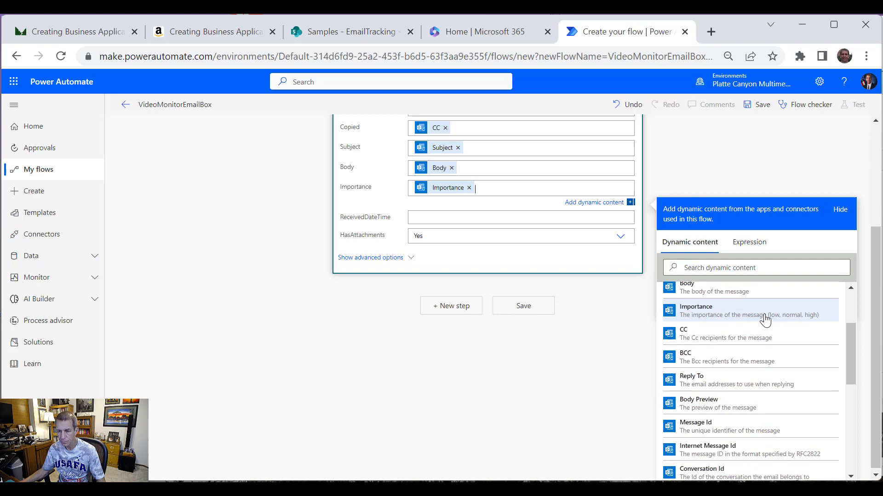
pyautogui.scroll(-2, 847, 358)
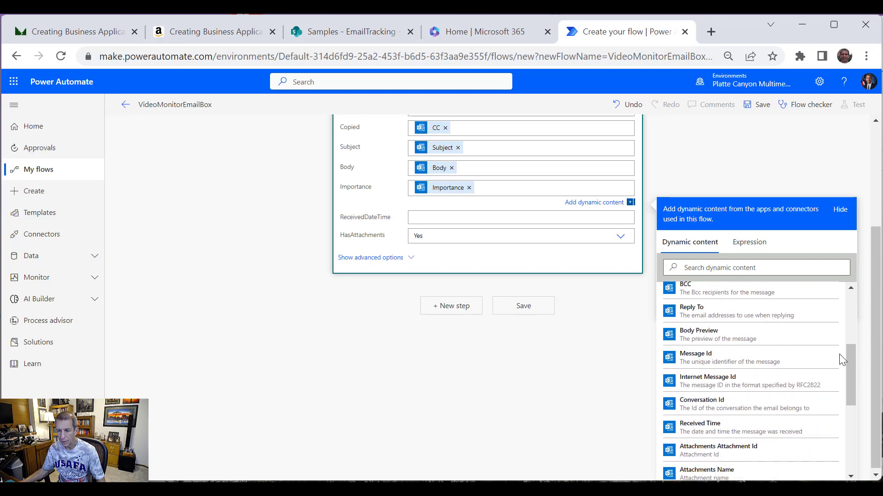
pyautogui.click(420, 217)
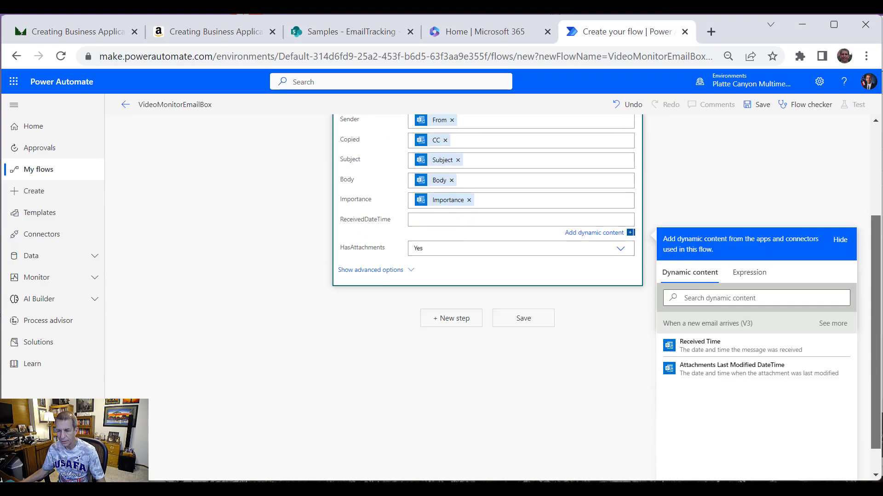
pyautogui.moveTo(876, 351); pyautogui.dragTo(876, 461)
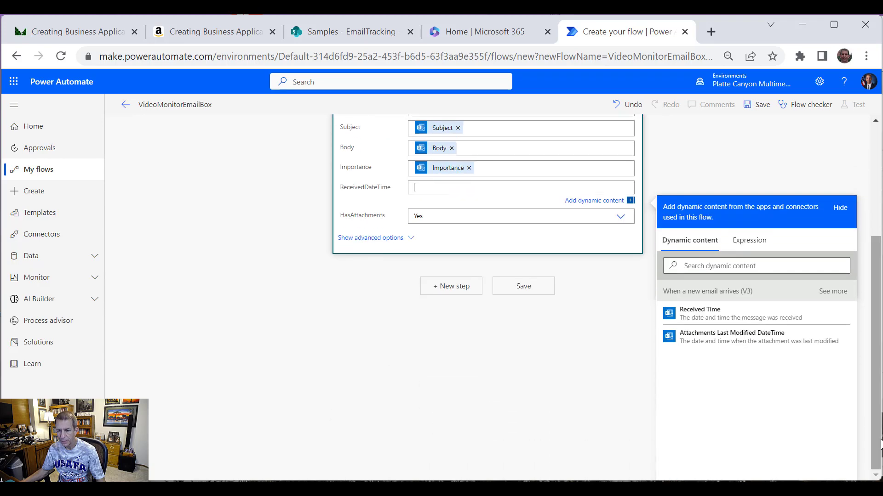
pyautogui.click(718, 316)
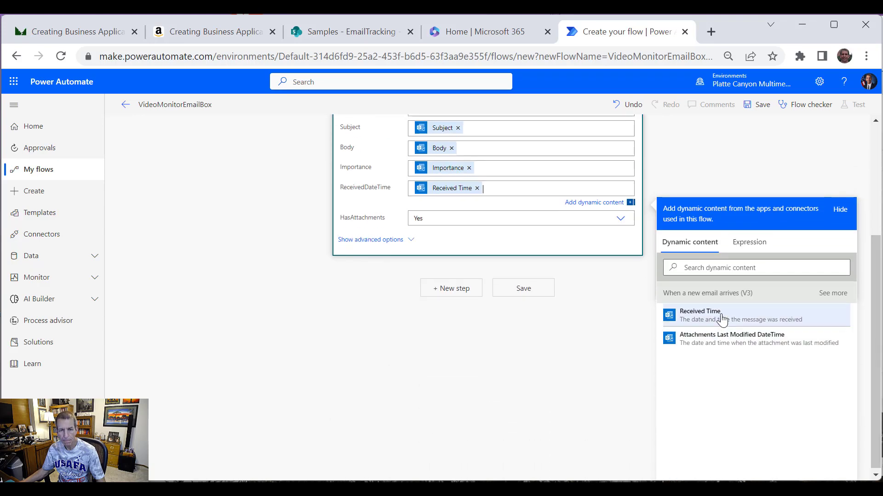
# Step: Set HasAttachments to a custom value using the email's Has Attachment flag
pyautogui.click(595, 220)
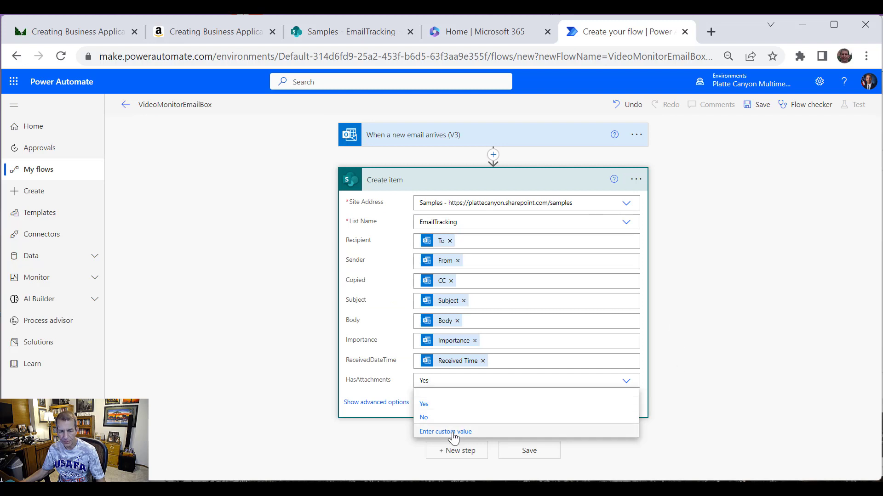
pyautogui.click(435, 437)
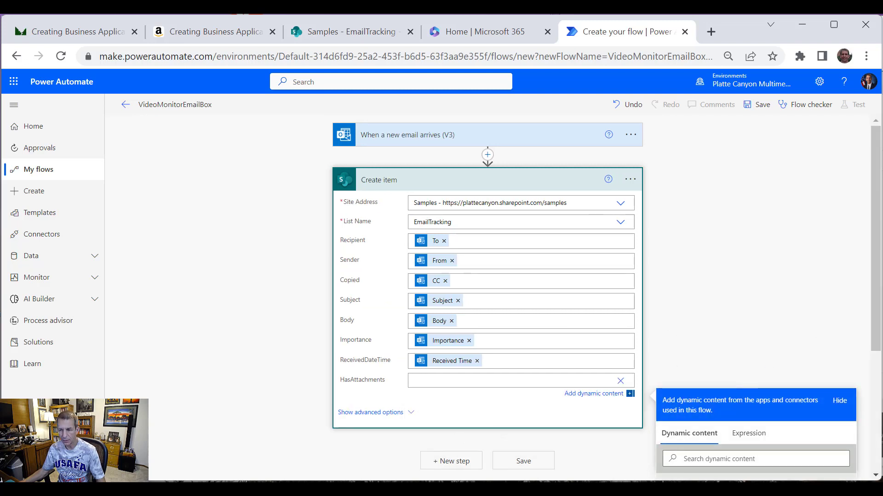
pyautogui.moveTo(878, 319); pyautogui.dragTo(878, 436)
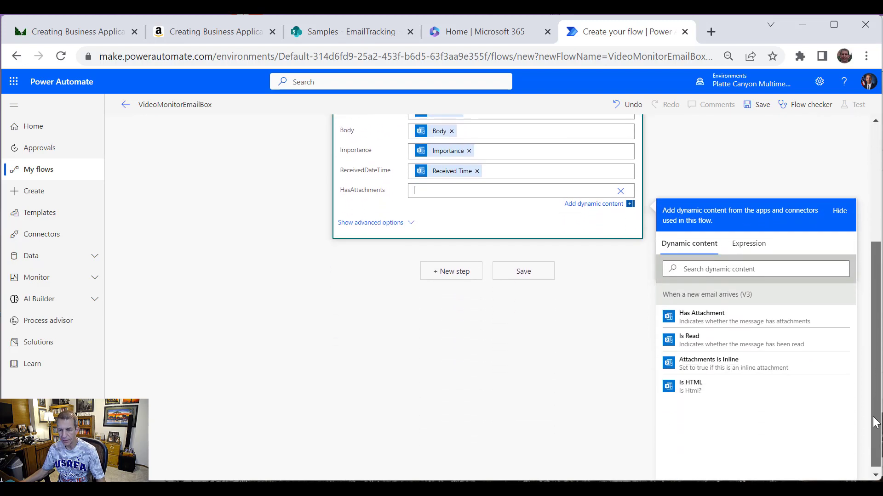
pyautogui.click(738, 325)
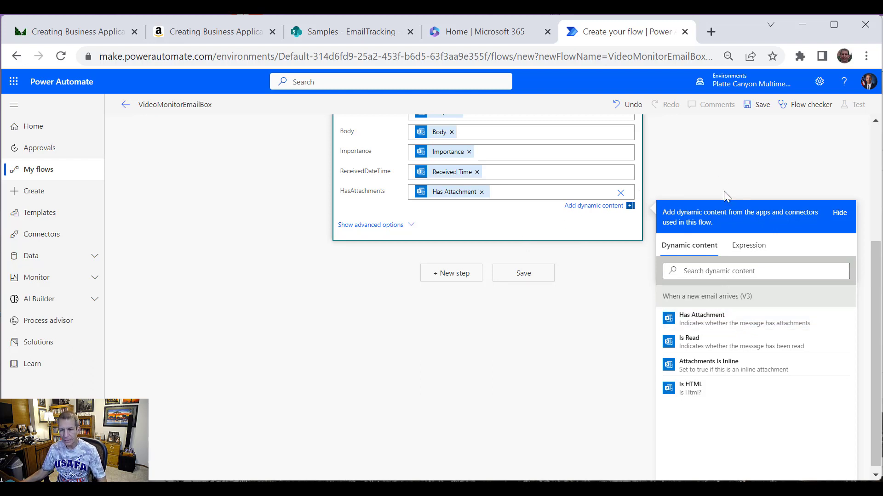
pyautogui.scroll(2, 725, 169)
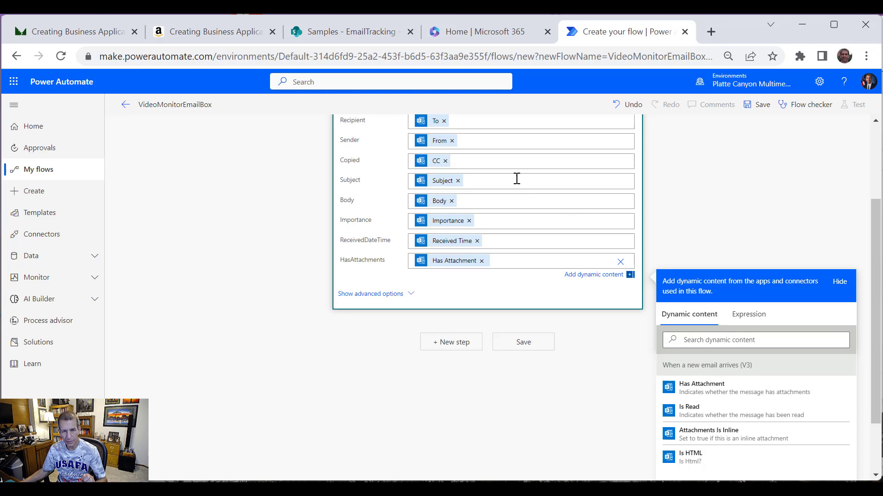
pyautogui.scroll(3, 649, 192)
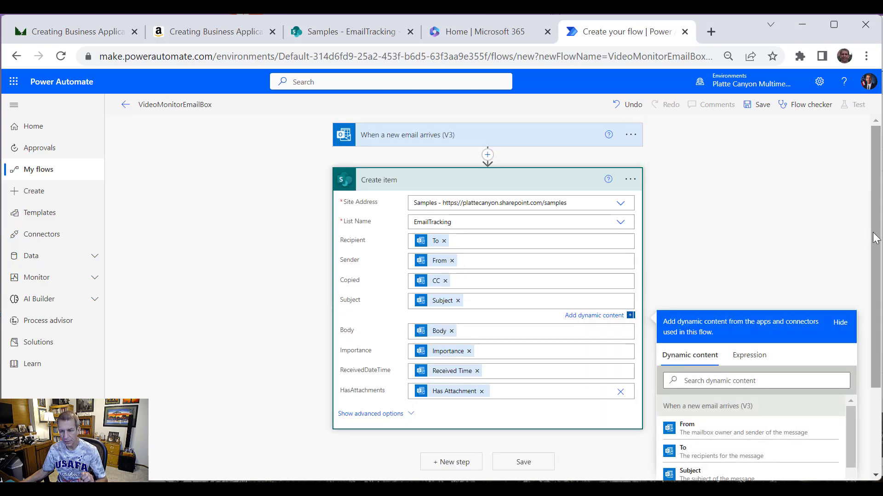
# Step: Insert the attachment Name, creating an Apply to each loop, then delete that token from Subject
pyautogui.scroll(-3, 865, 302)
pyautogui.moveTo(853, 310); pyautogui.dragTo(847, 382)
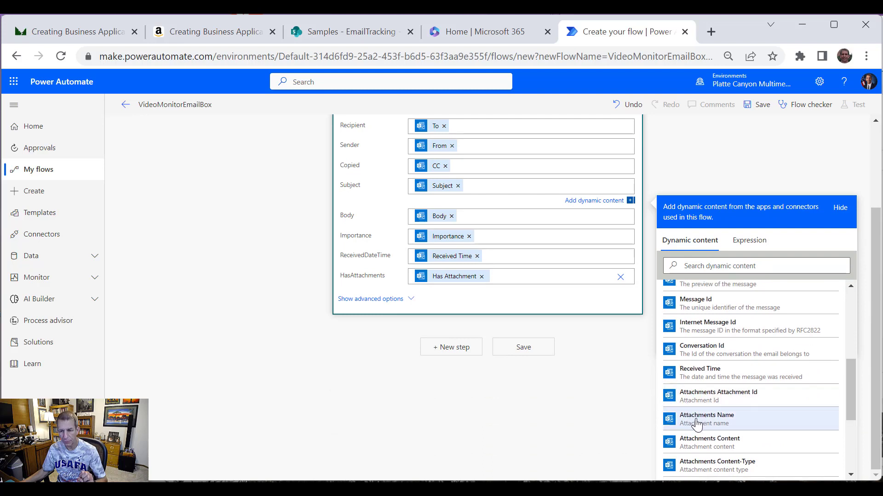
pyautogui.click(694, 420)
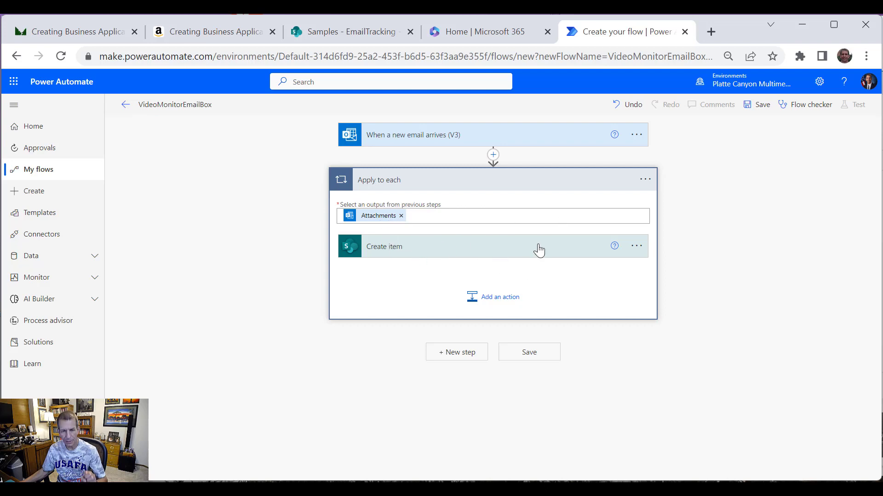
pyautogui.click(502, 254)
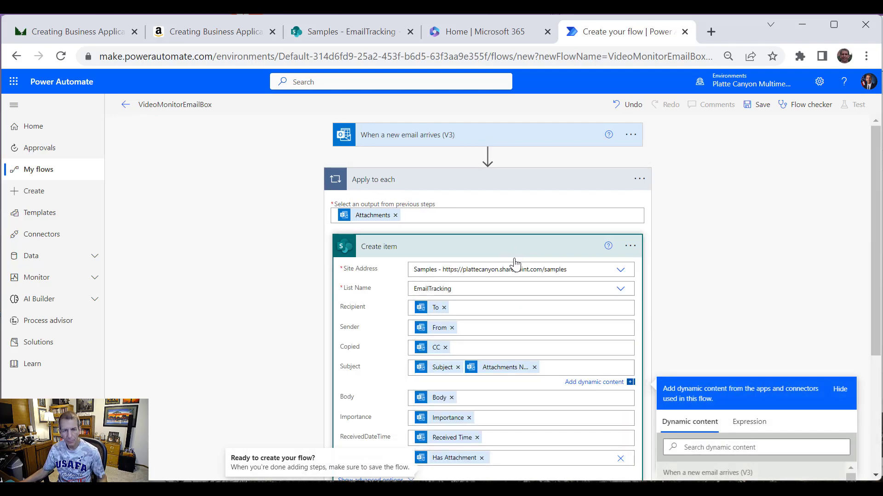
pyautogui.scroll(-3, 670, 305)
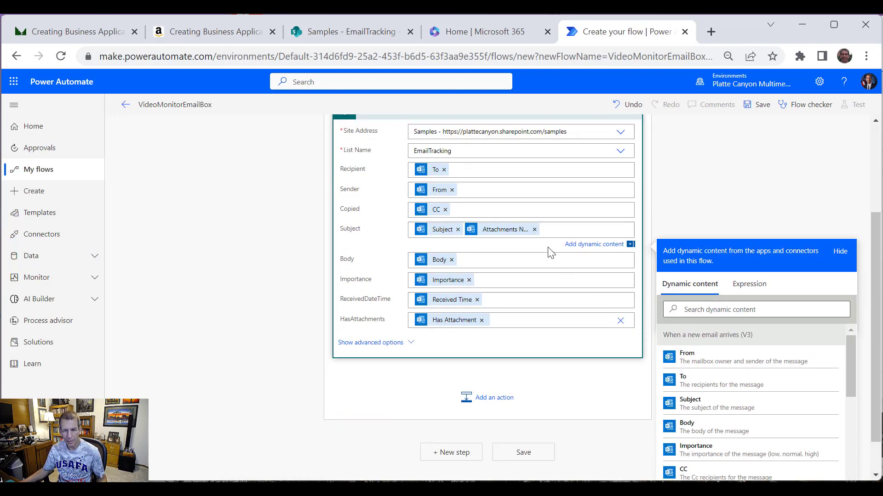
pyautogui.click(534, 229)
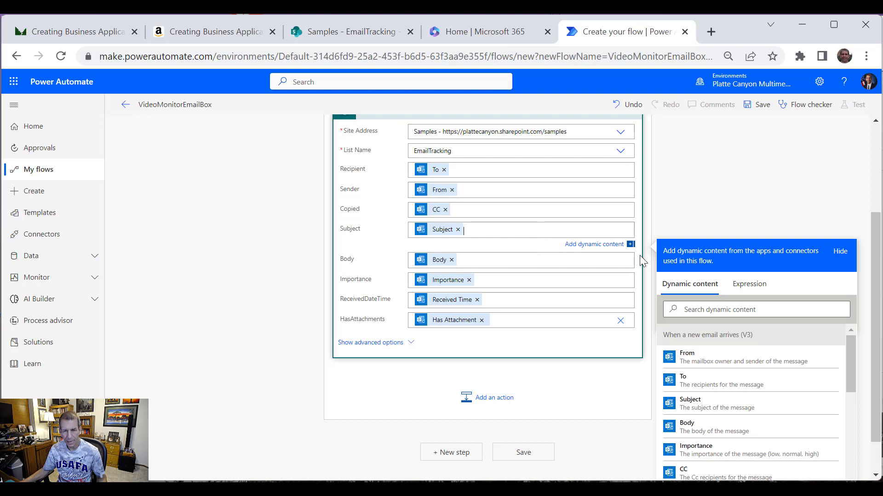
# Step: Move Create item above the Apply to each loop, under the trigger, and save the flow
pyautogui.scroll(3, 869, 166)
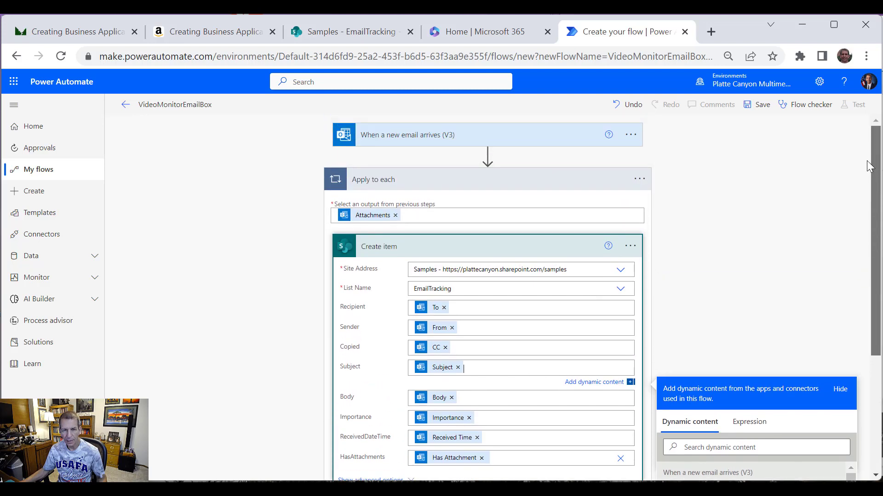
pyautogui.moveTo(505, 258); pyautogui.dragTo(485, 159)
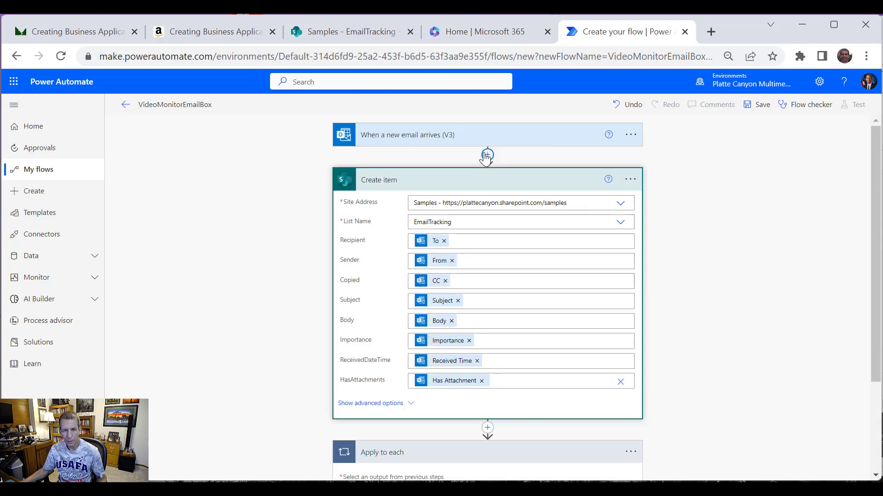
pyautogui.click(504, 180)
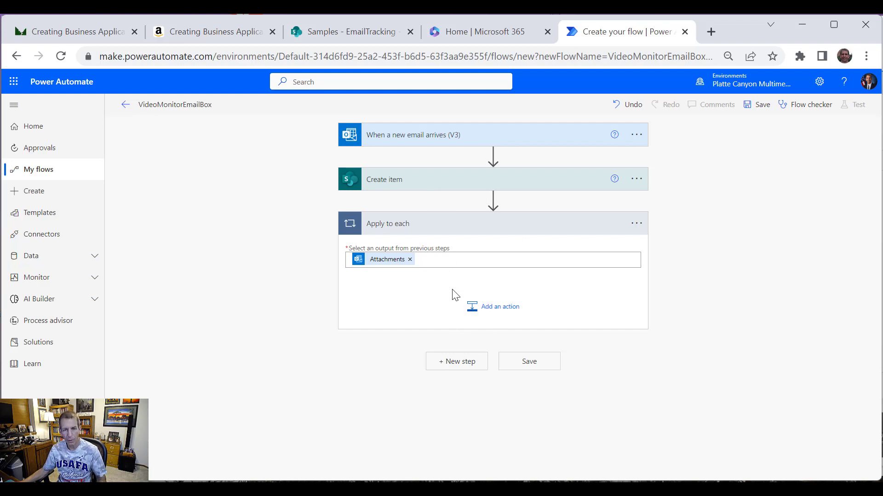
pyautogui.click(540, 362)
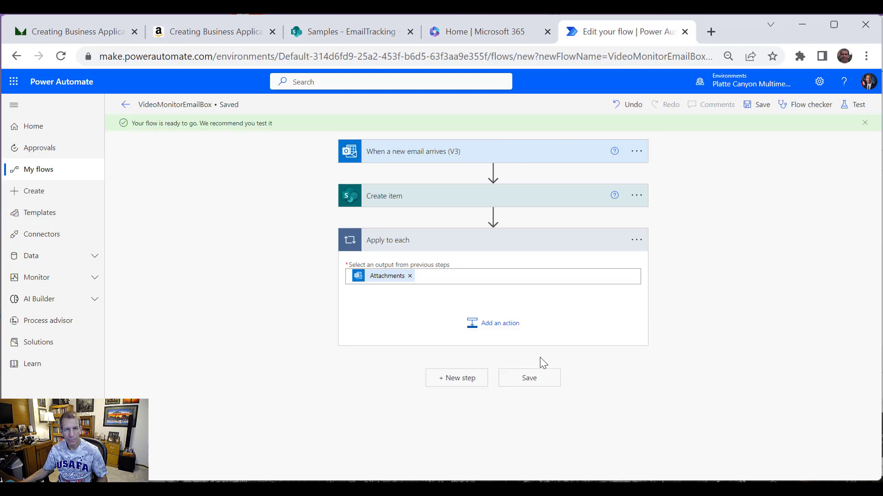
# Step: Open the EmailTracking list settings in SharePoint and start creating a new column
pyautogui.click(355, 33)
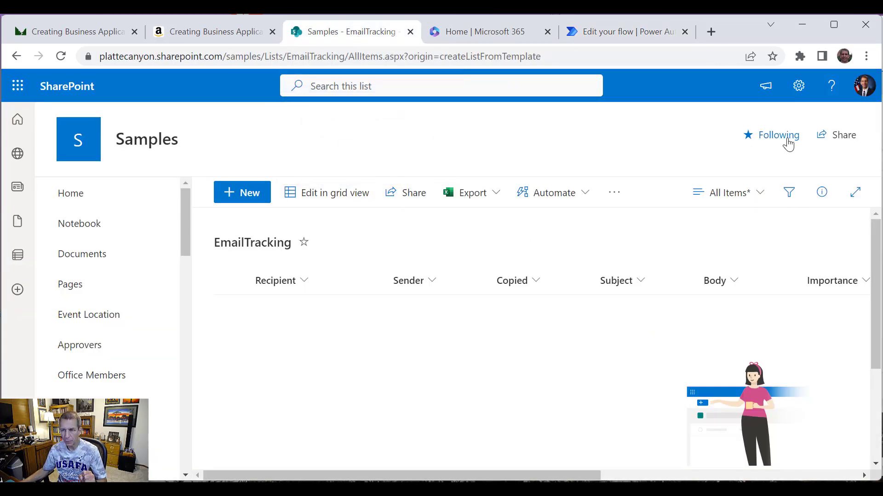
pyautogui.click(798, 87)
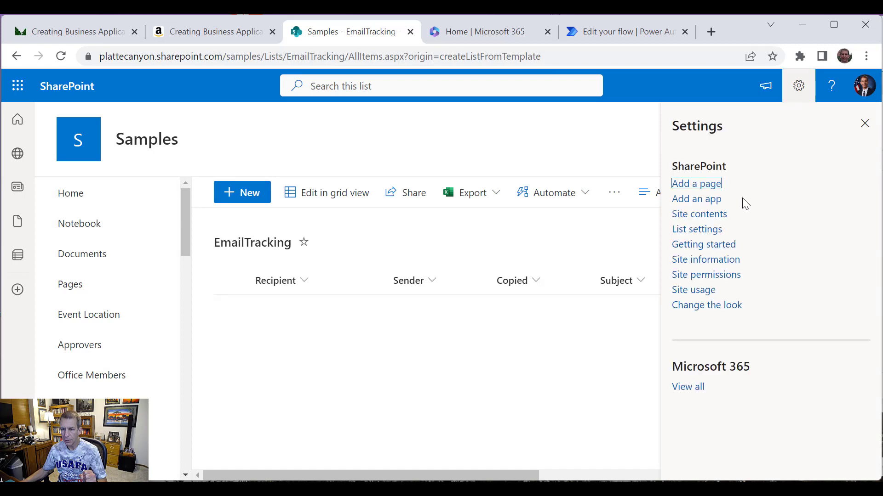
pyautogui.click(702, 230)
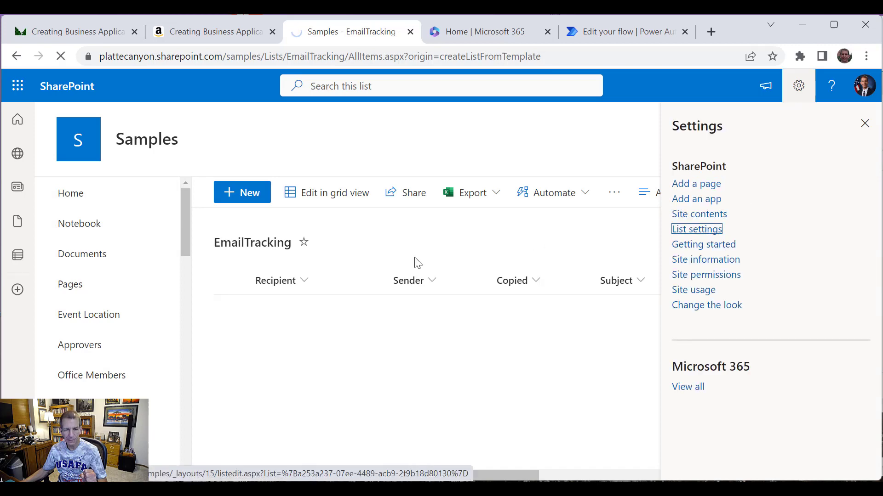
pyautogui.scroll(-7, 422, 262)
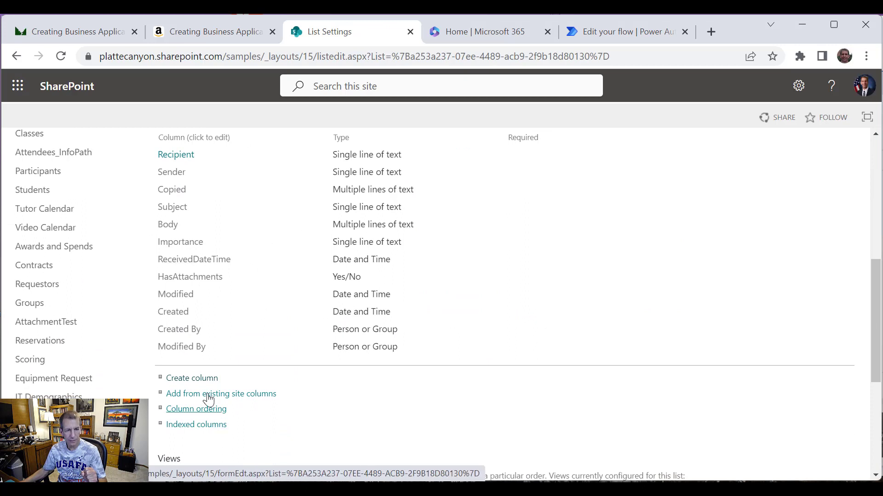
pyautogui.click(193, 380)
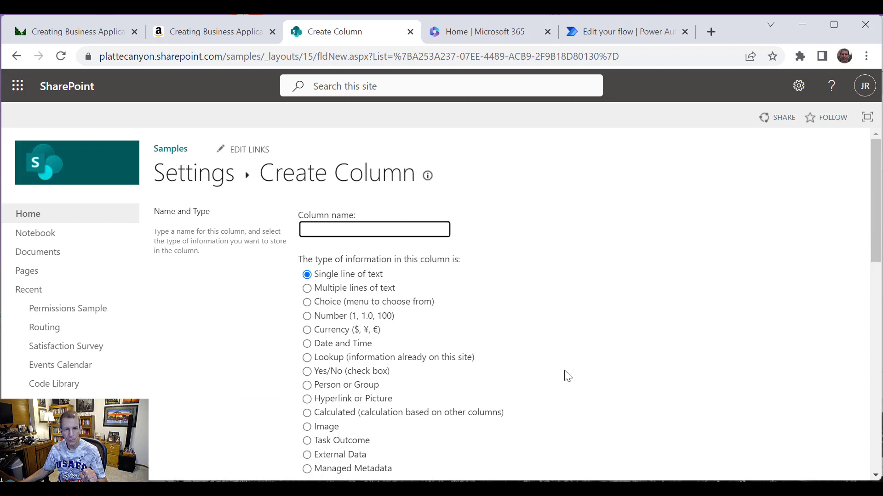
# Step: Define Status as a choice column: New, In Progress, On Hold, Resolved, Dismissed, defaulting to New
pyautogui.write('Status')
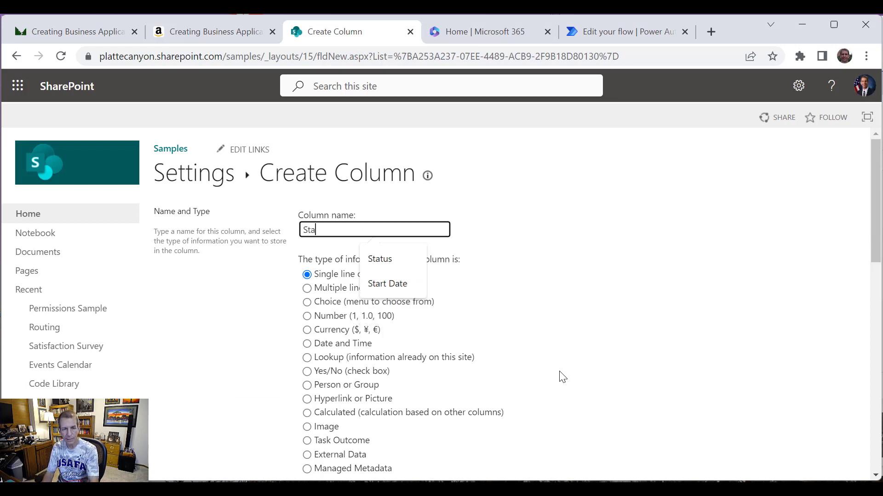
pyautogui.click(315, 302)
pyautogui.scroll(-8, 495, 349)
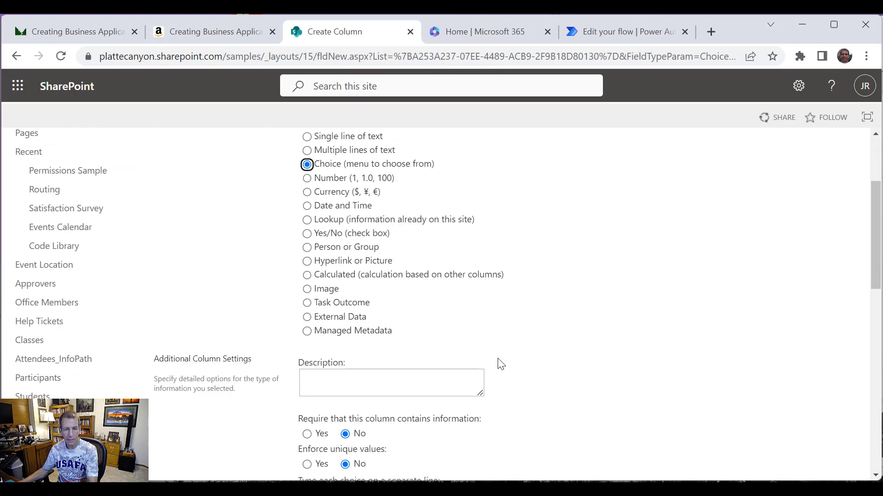
pyautogui.moveTo(420, 318); pyautogui.dragTo(279, 287)
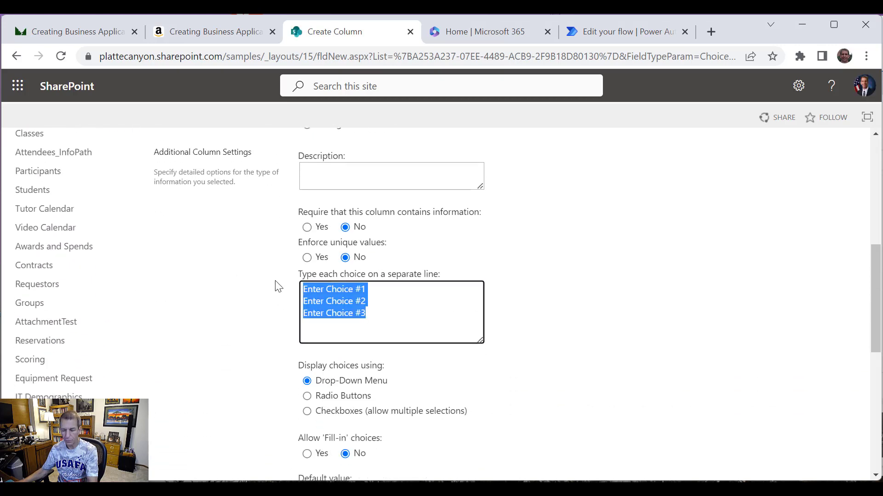
pyautogui.write('New')
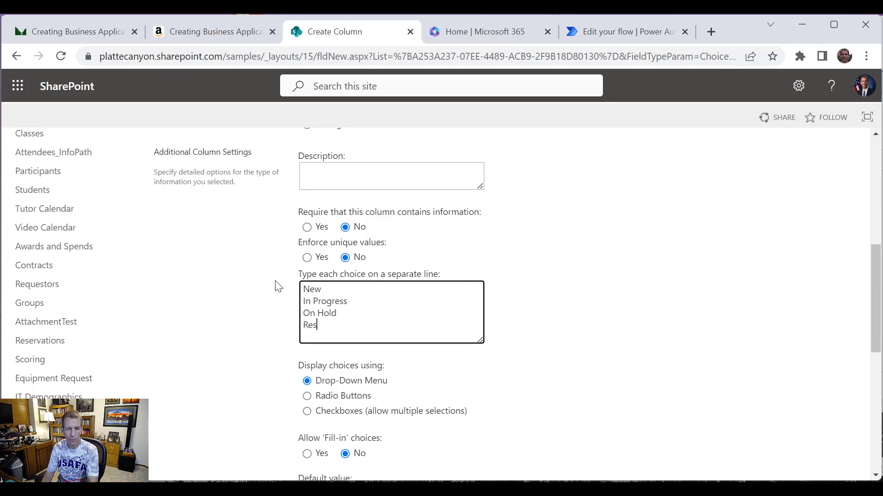
pyautogui.press('Return')
pyautogui.write('Dismissed')
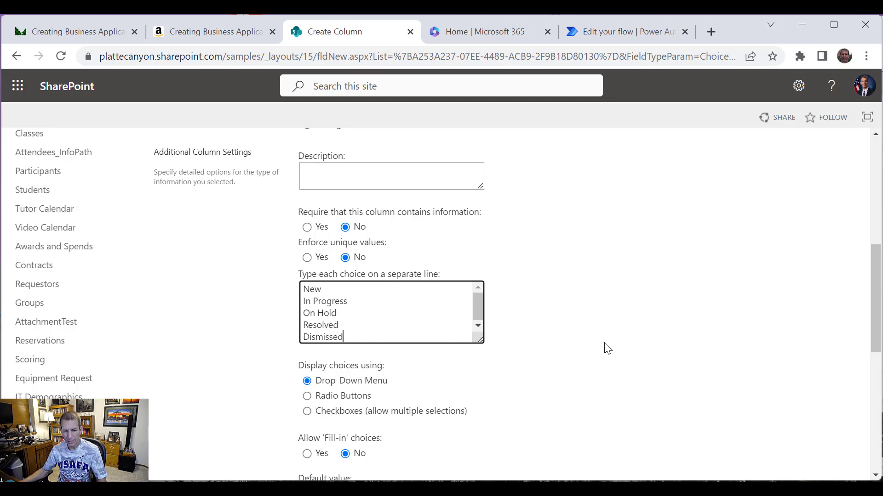
pyautogui.scroll(-3, 598, 345)
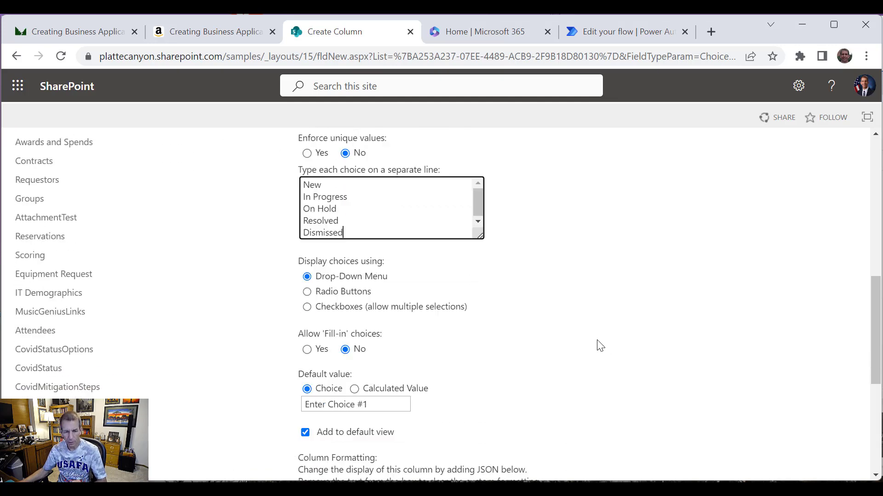
pyautogui.click(384, 370)
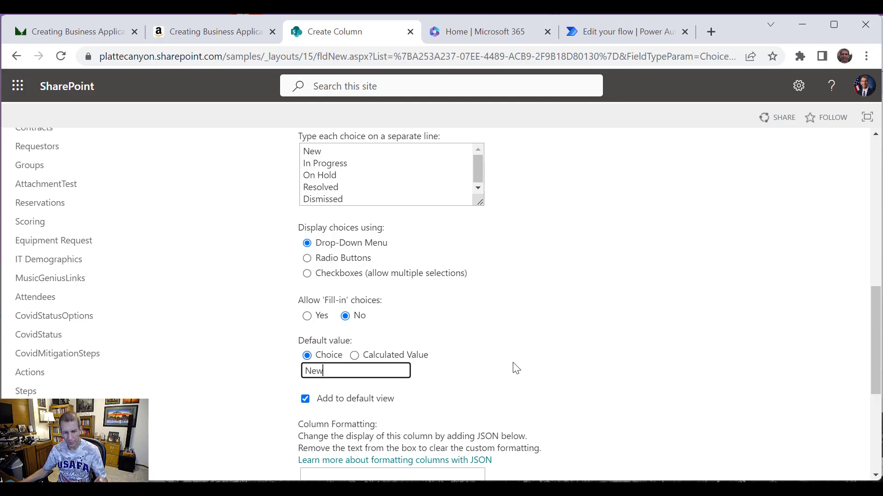
pyautogui.scroll(-5, 515, 369)
pyautogui.click(783, 406)
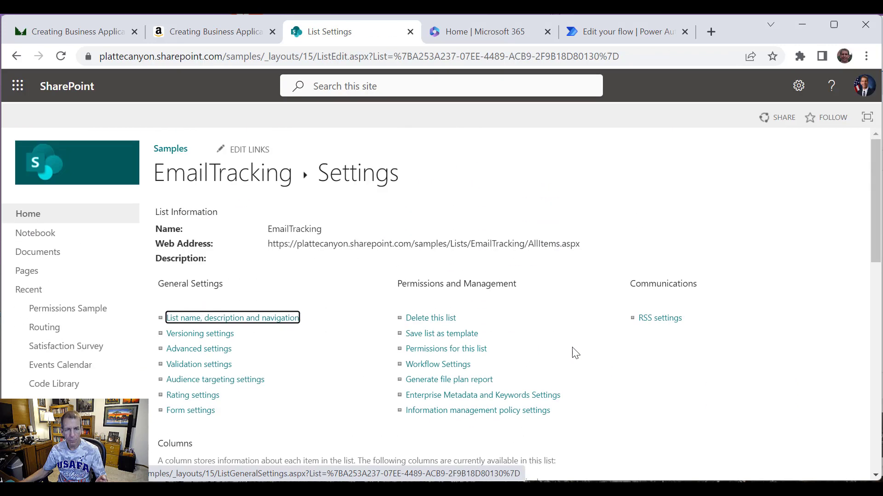
# Step: Define a new Resolution Notes column as multiple lines of plain text
pyautogui.scroll(-8, 242, 339)
pyautogui.click(173, 258)
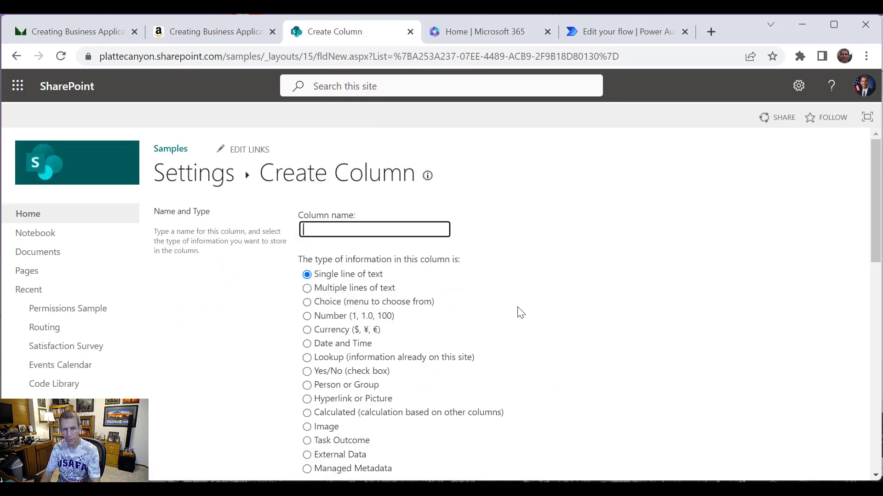
pyautogui.write('Resolu')
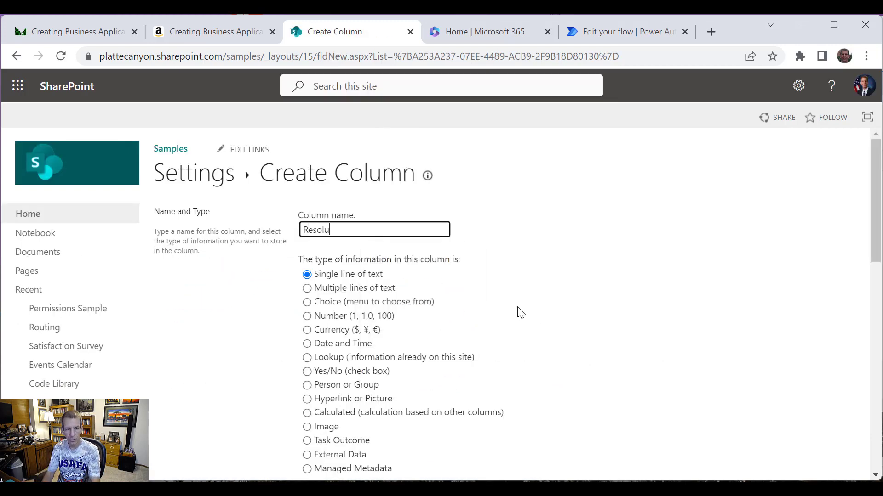
pyautogui.write('tion Notes')
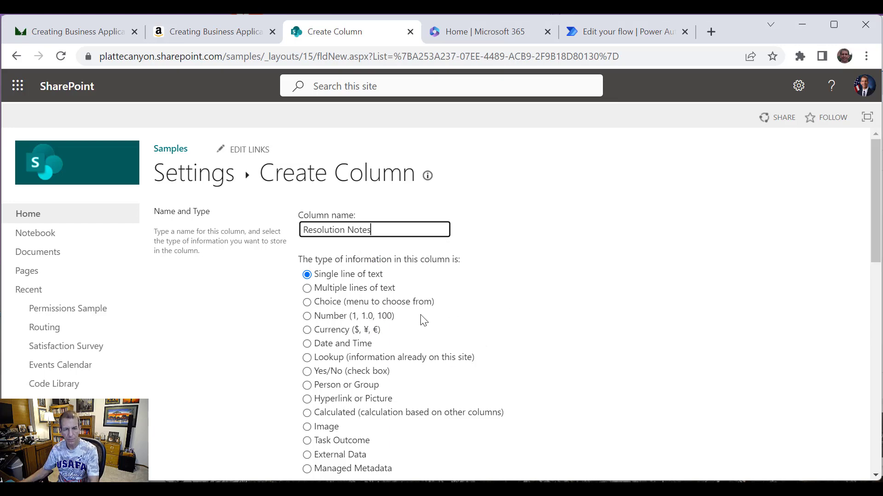
pyautogui.click(367, 289)
pyautogui.scroll(-6, 478, 316)
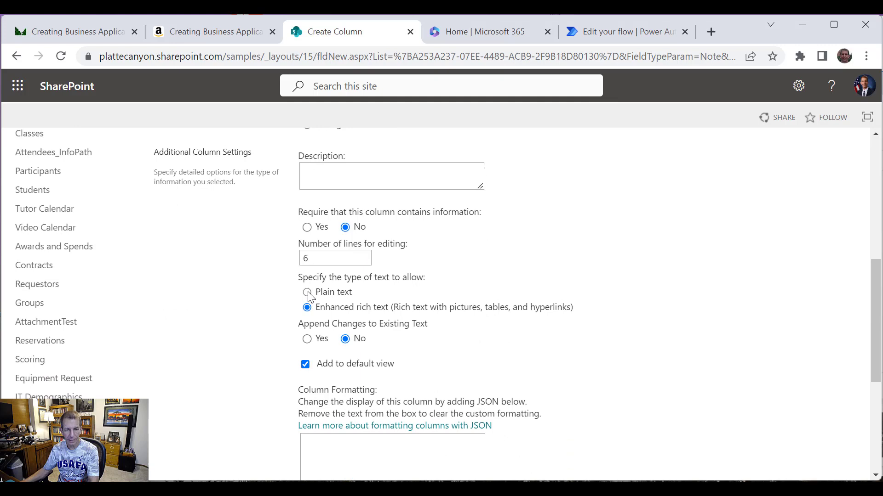
pyautogui.click(307, 293)
pyautogui.scroll(-3, 671, 375)
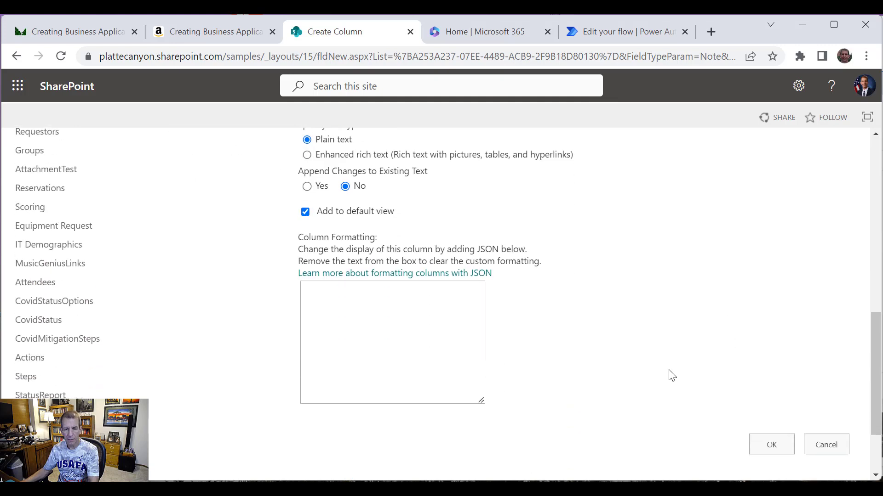
pyautogui.scroll(-1, 672, 376)
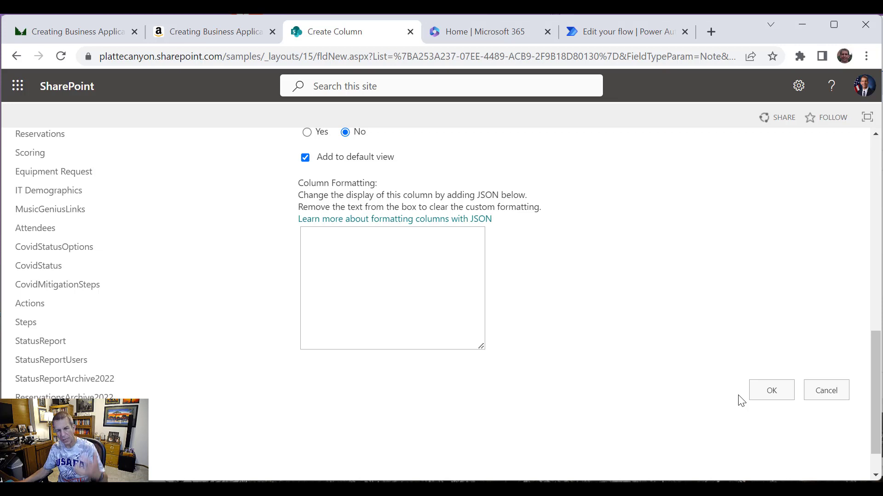
# Step: Save Resolution Notes, then add a date-only Date and Time column named Resolved Date
pyautogui.click(762, 392)
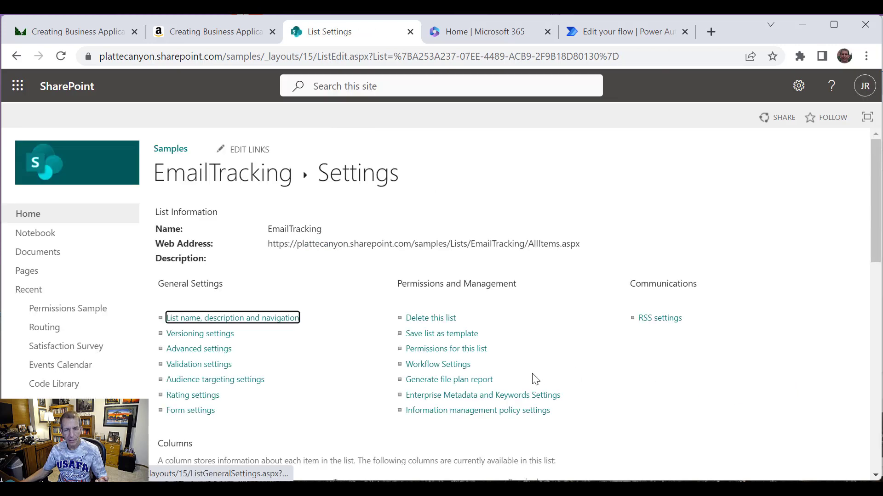
pyautogui.scroll(-10, 310, 333)
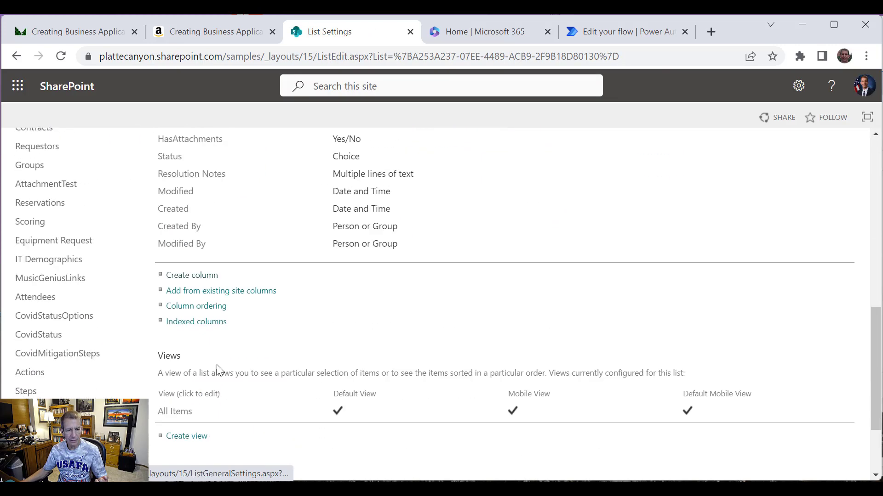
pyautogui.click(192, 275)
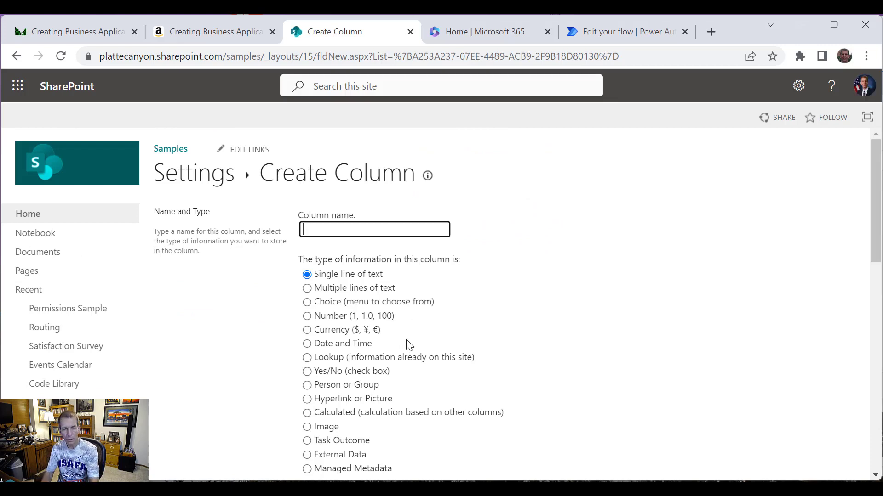
pyautogui.write('Reso')
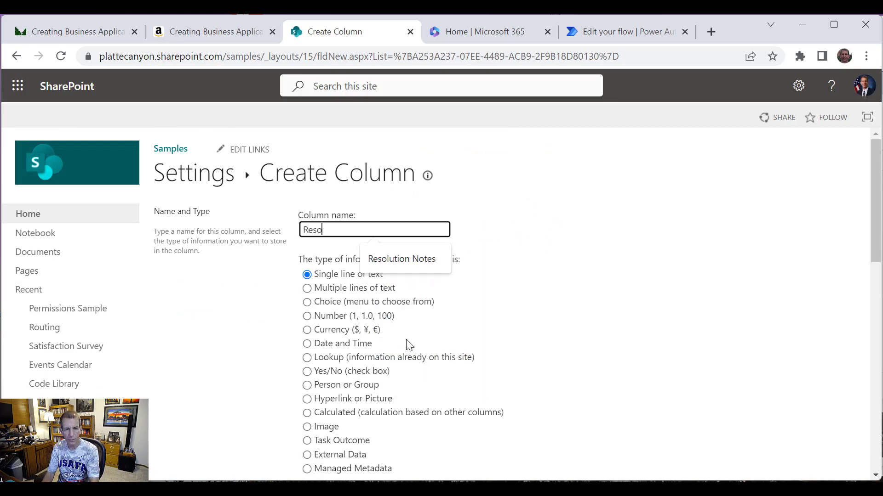
pyautogui.write('lved Date')
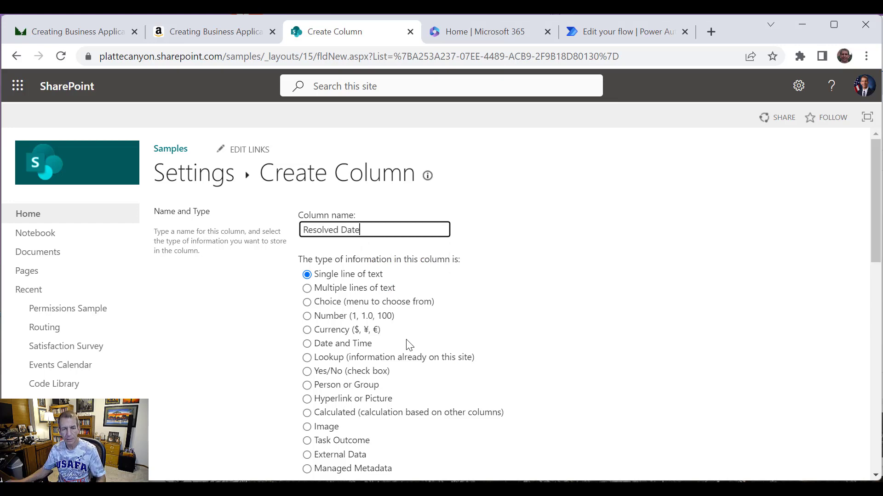
pyautogui.scroll(-3, 467, 331)
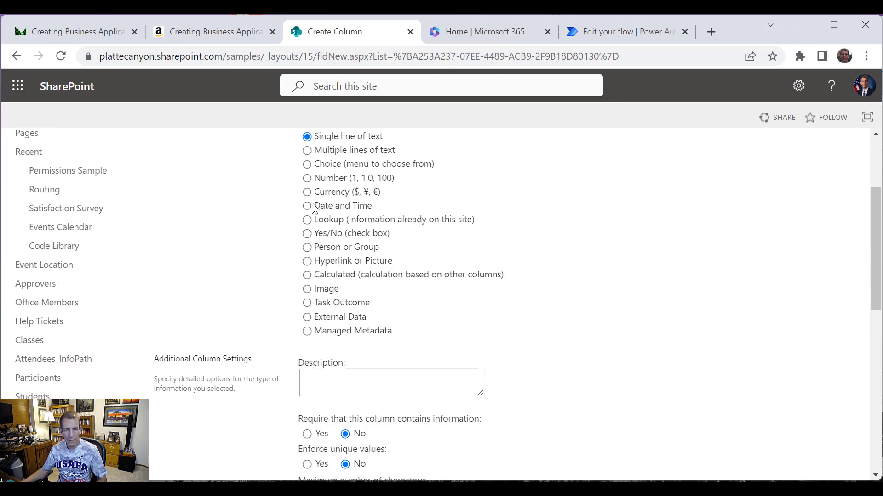
pyautogui.click(307, 207)
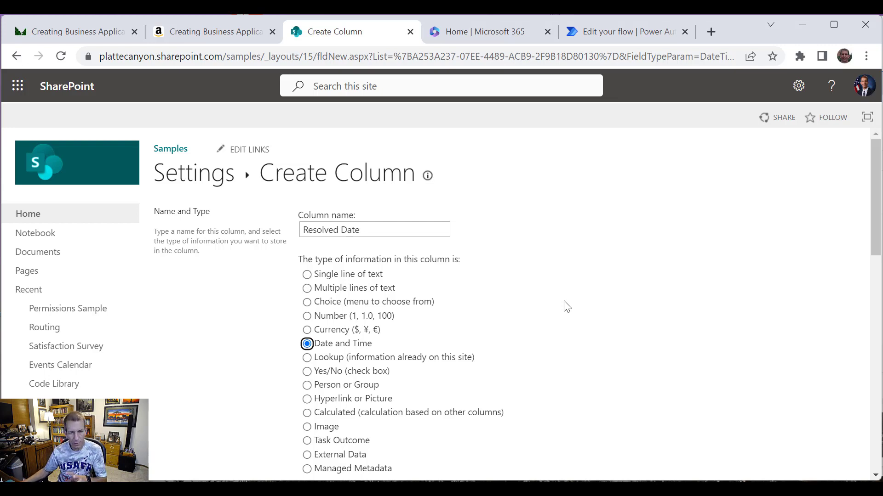
pyautogui.scroll(-4, 535, 292)
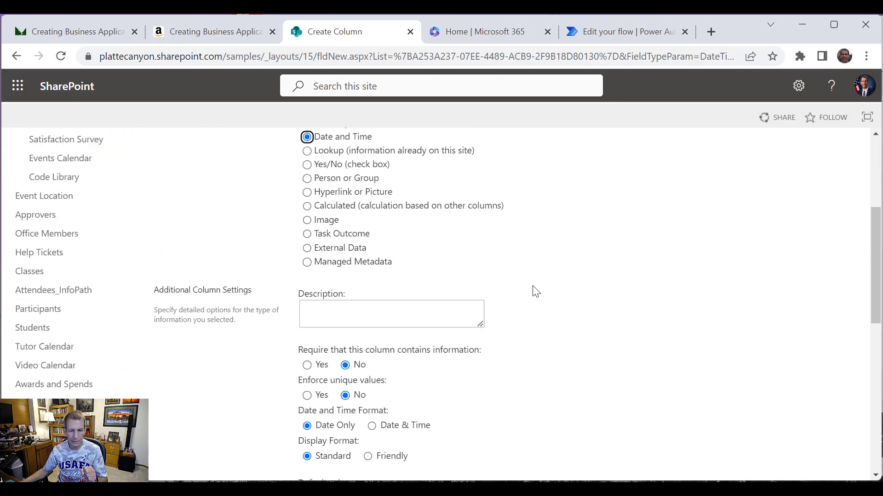
pyautogui.scroll(-3, 536, 292)
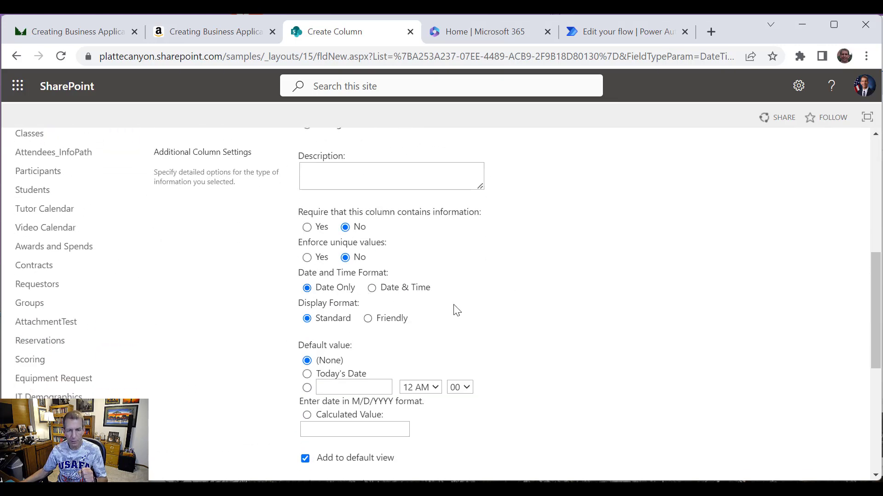
pyautogui.scroll(-6, 505, 322)
pyautogui.click(762, 411)
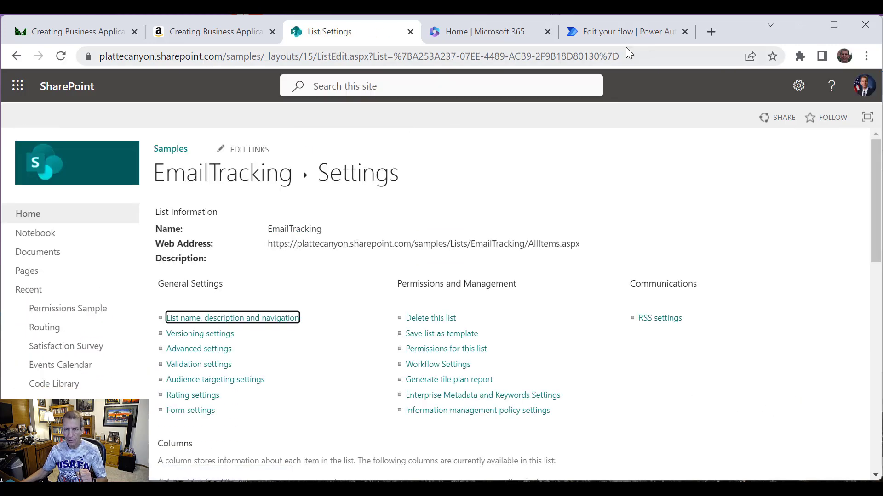
# Step: Go to the VideoMonitorEmailBox details page and review the Flow checker's trigger error
pyautogui.click(611, 37)
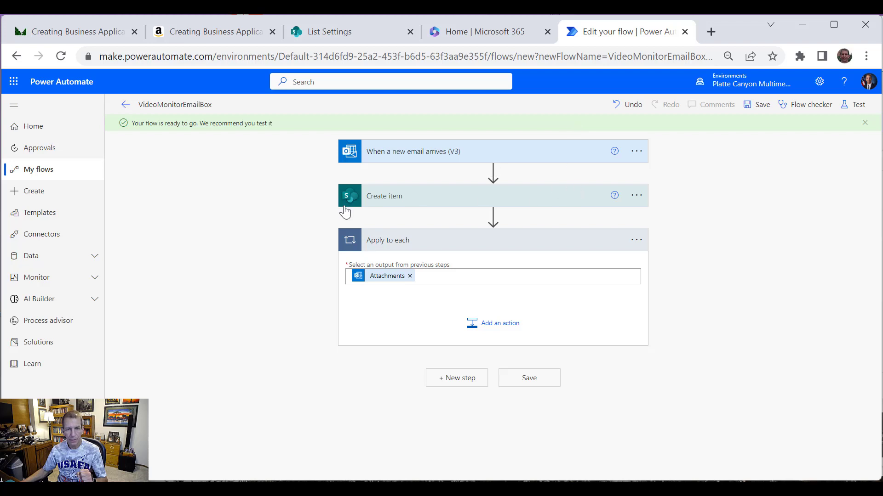
pyautogui.click(125, 105)
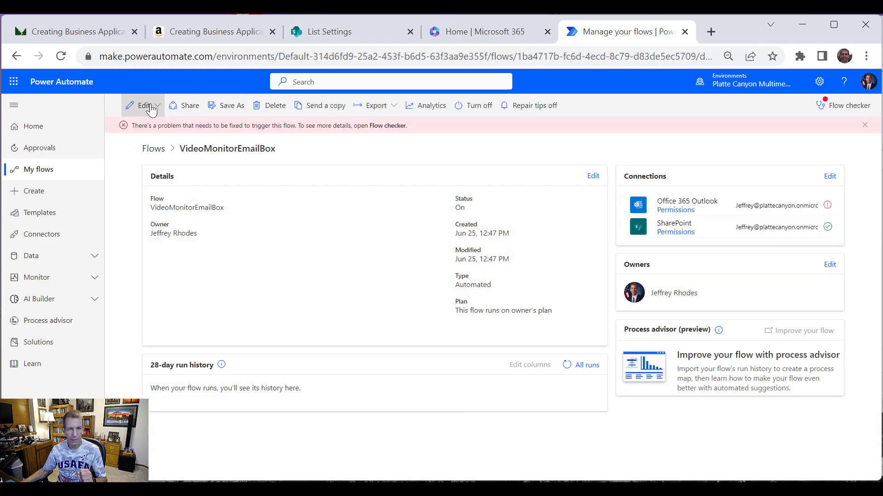
pyautogui.click(849, 108)
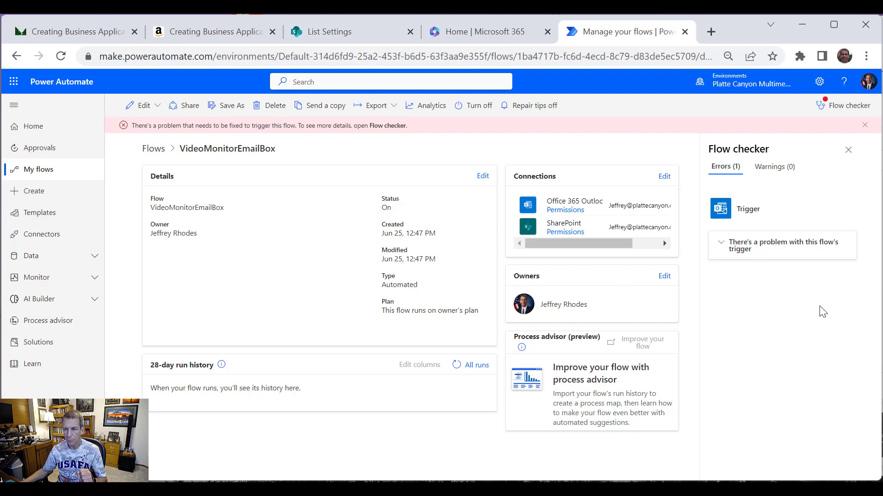
pyautogui.click(760, 255)
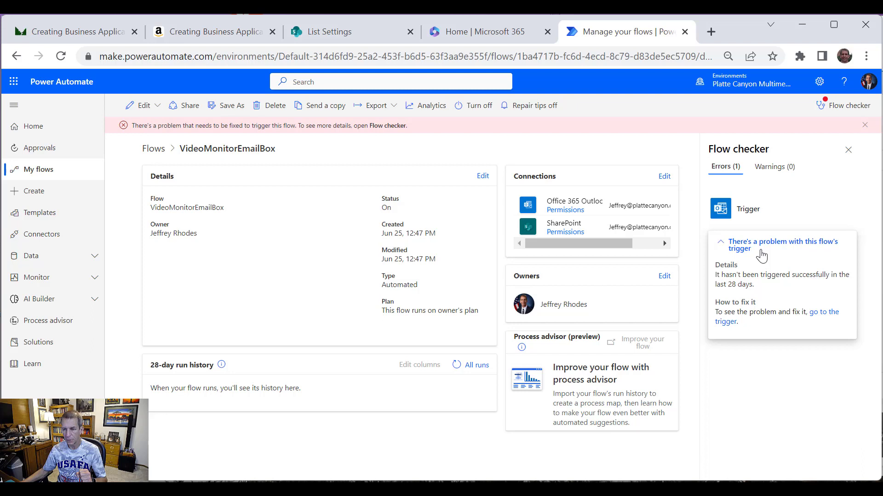
pyautogui.click(760, 255)
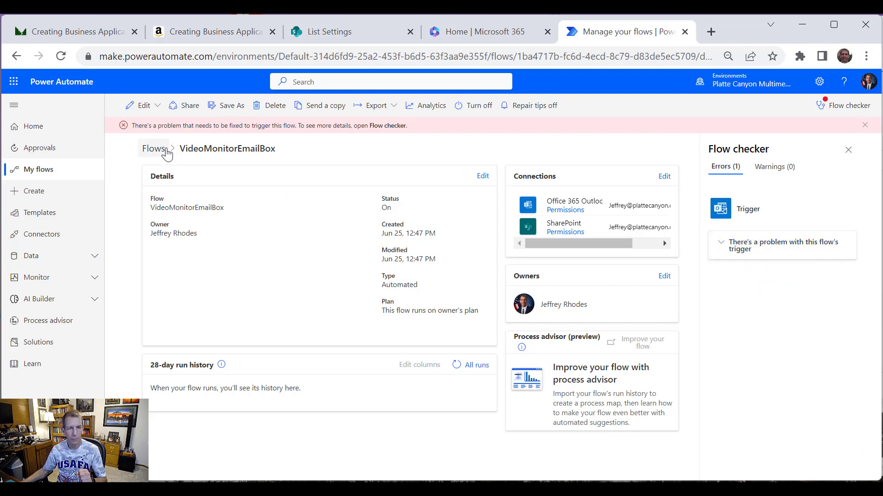
# Step: Reopen VideoMonitorEmailBox in the designer from the Edit dropdown
pyautogui.click(133, 106)
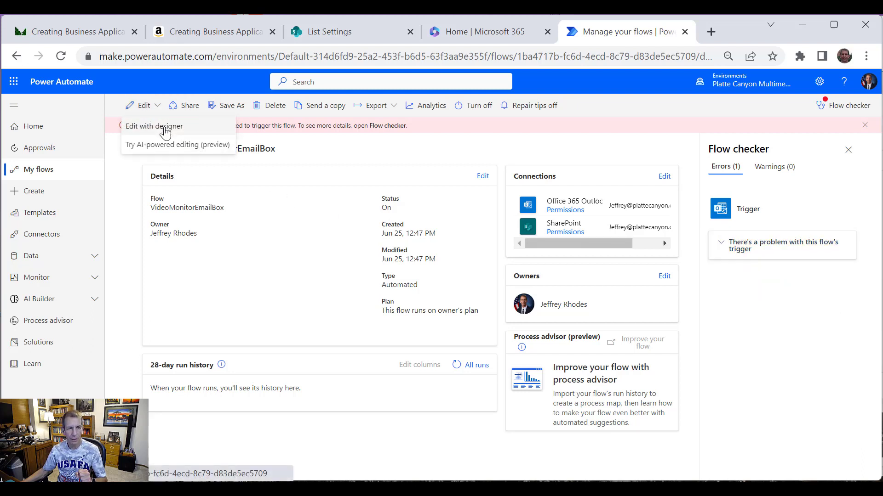
pyautogui.click(138, 106)
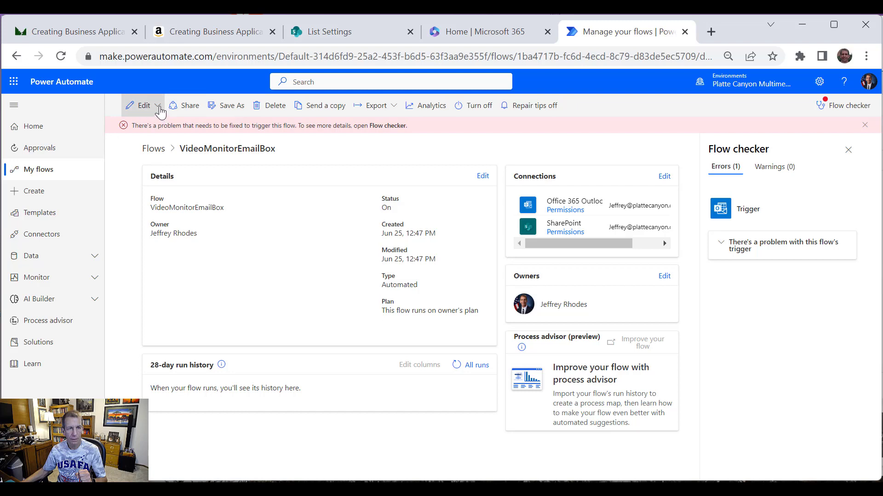
pyautogui.click(154, 114)
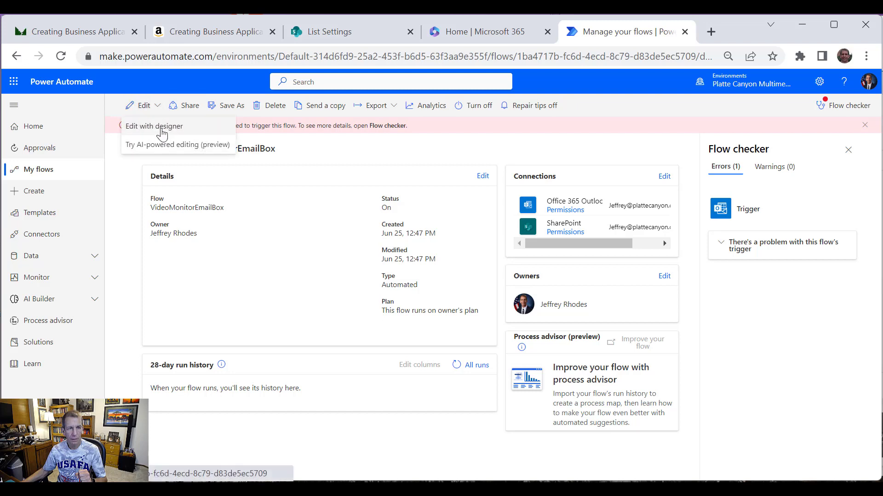
pyautogui.click(162, 125)
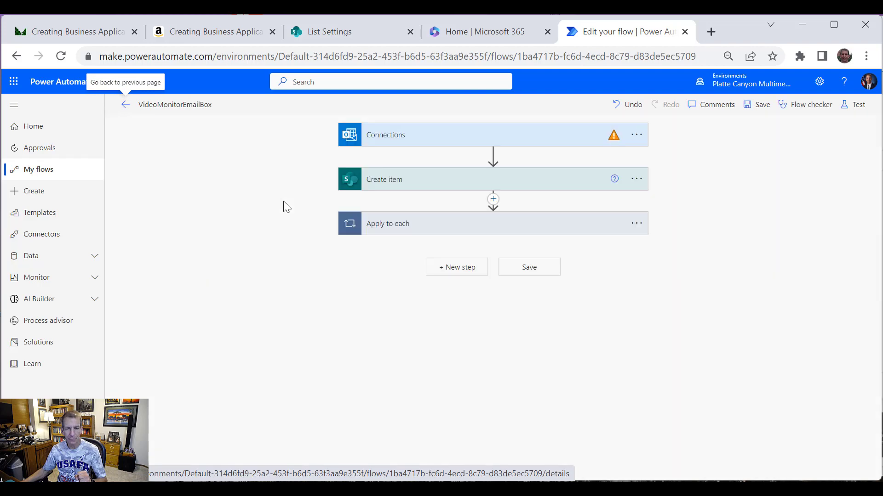
# Step: Repair the invalid Office 365 Outlook connection by signing in with the existing account
pyautogui.click(575, 139)
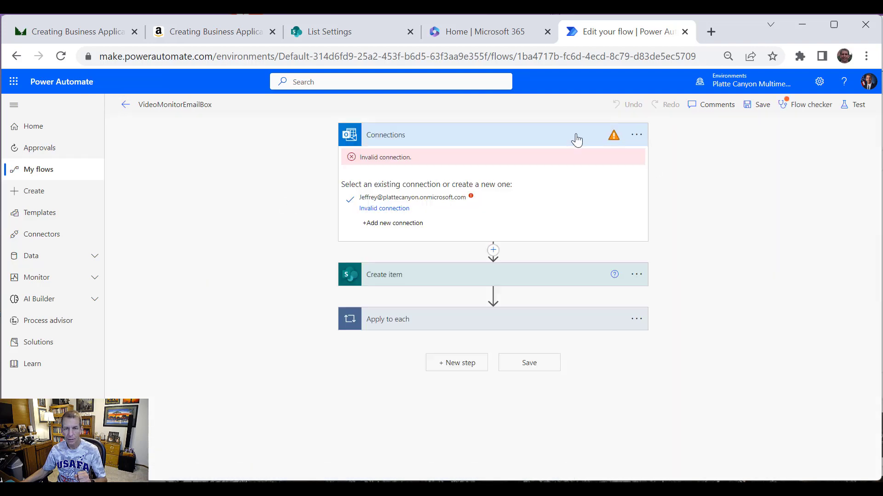
pyautogui.click(390, 209)
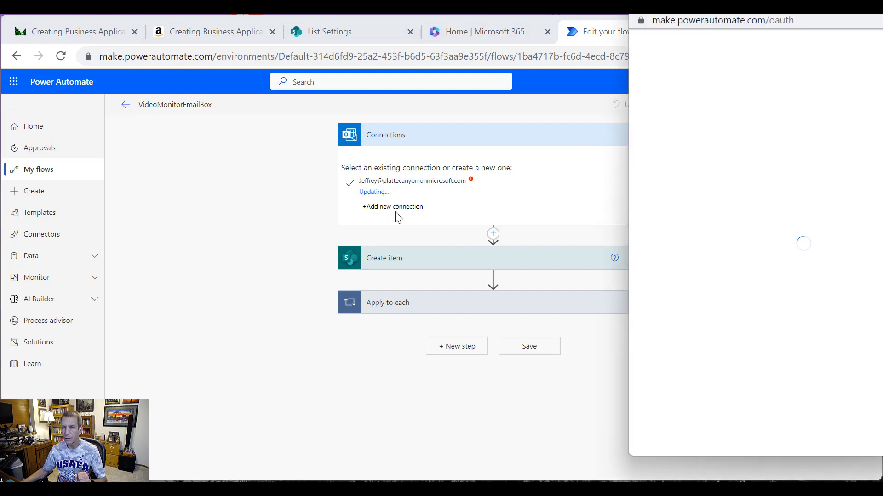
pyautogui.moveTo(688, 42); pyautogui.dragTo(645, 46)
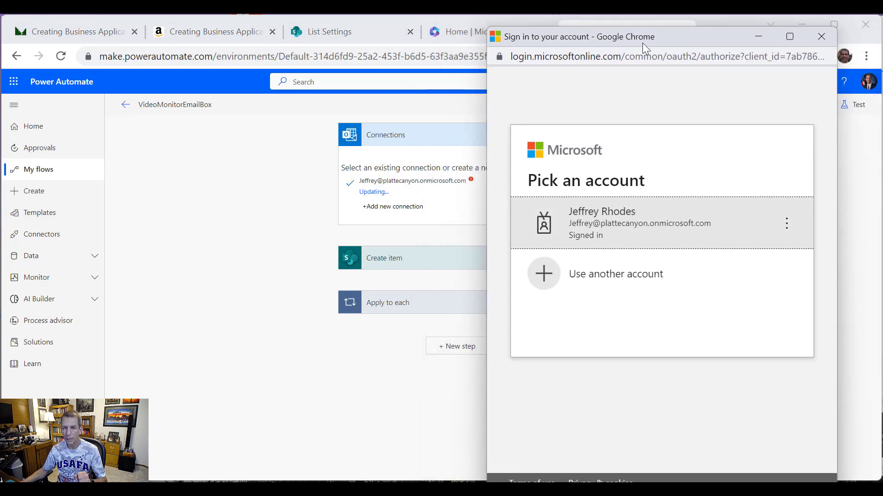
pyautogui.click(630, 218)
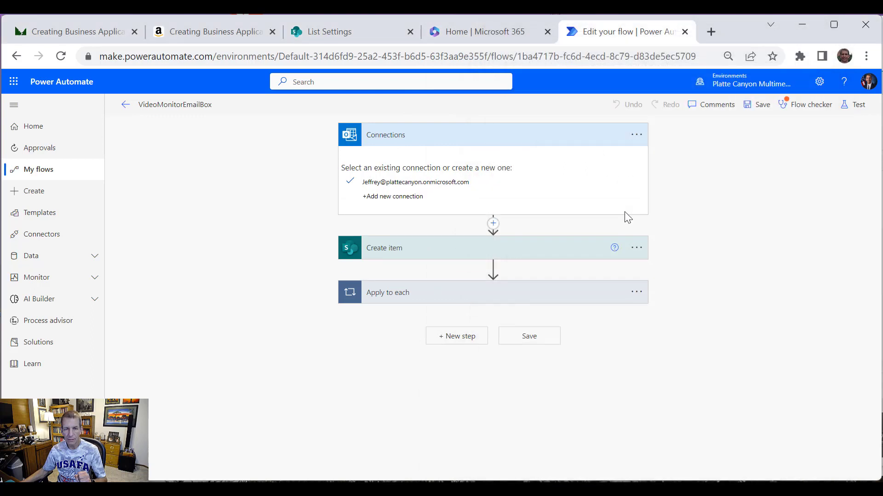
pyautogui.click(585, 138)
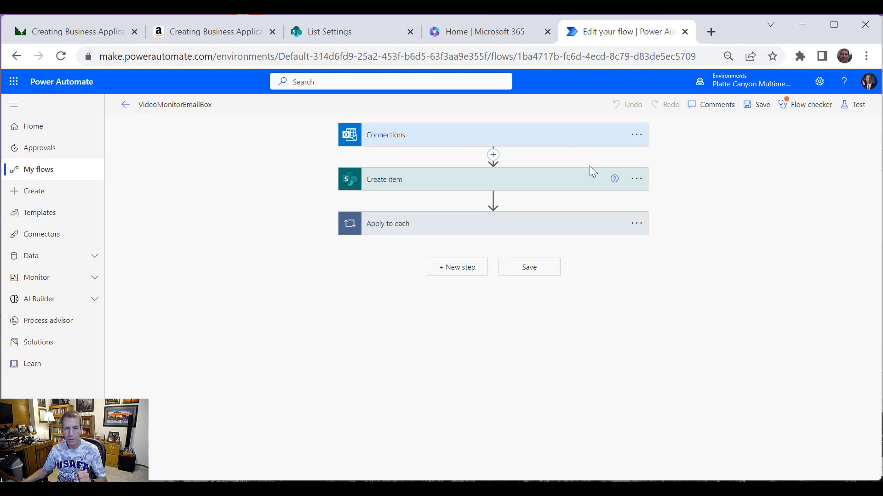
# Step: Check that Create item lists Status Value, Resolution Notes and Resolved Date, then collapse it
pyautogui.click(492, 190)
pyautogui.scroll(-2, 584, 239)
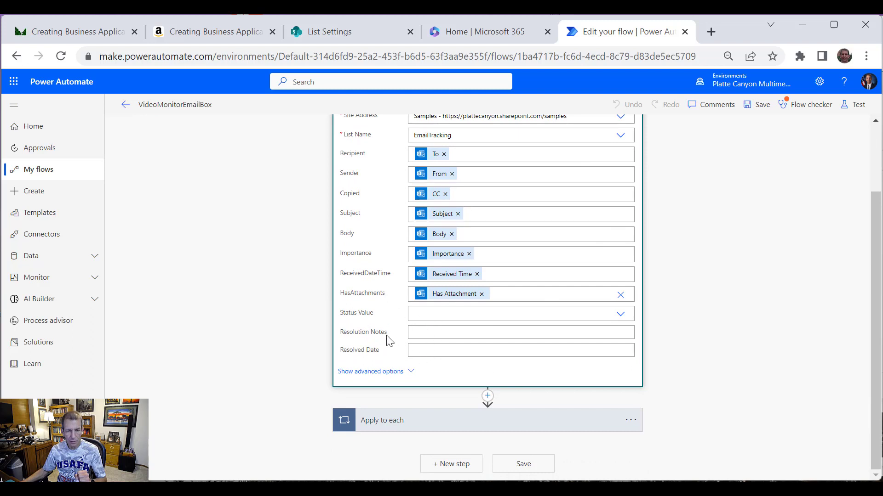
pyautogui.scroll(2, 776, 244)
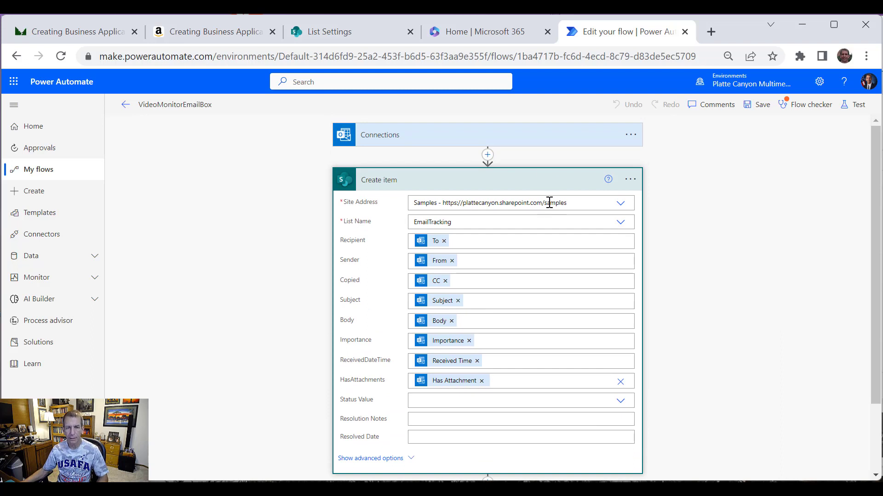
pyautogui.click(495, 184)
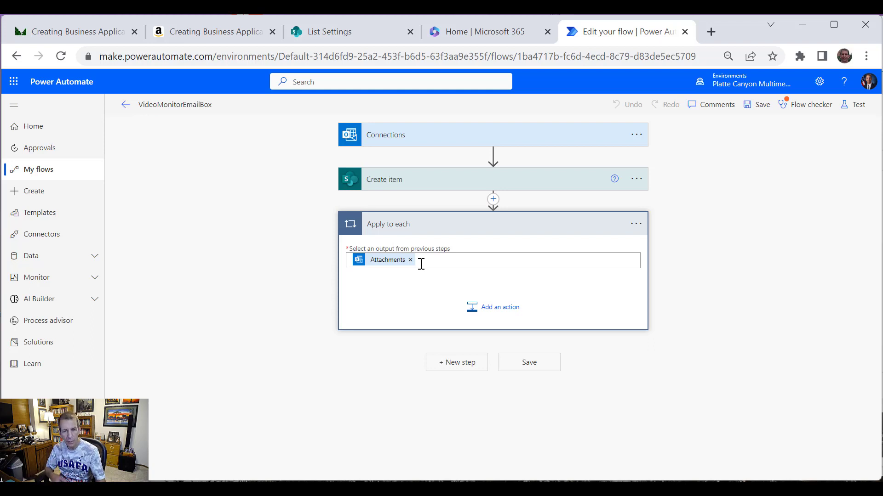
# Step: Insert the SharePoint Add attachment action into the Apply to each Attachments loop
pyautogui.click(503, 310)
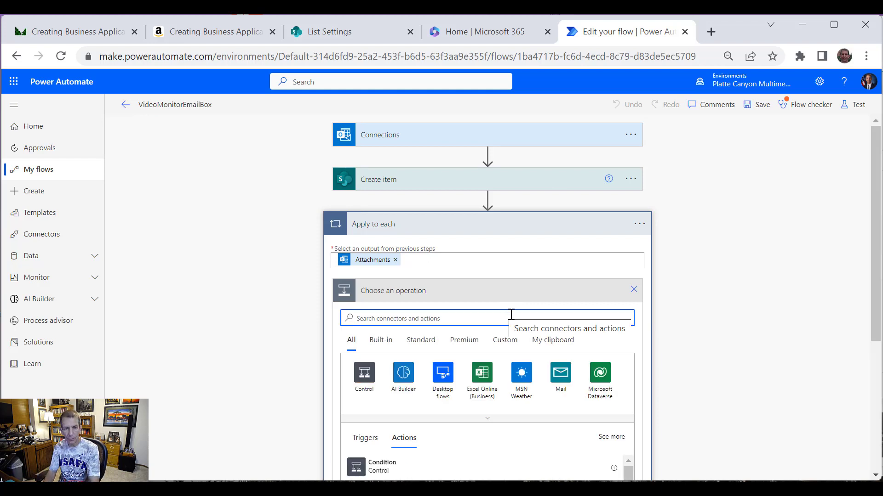
pyautogui.write('ShareP')
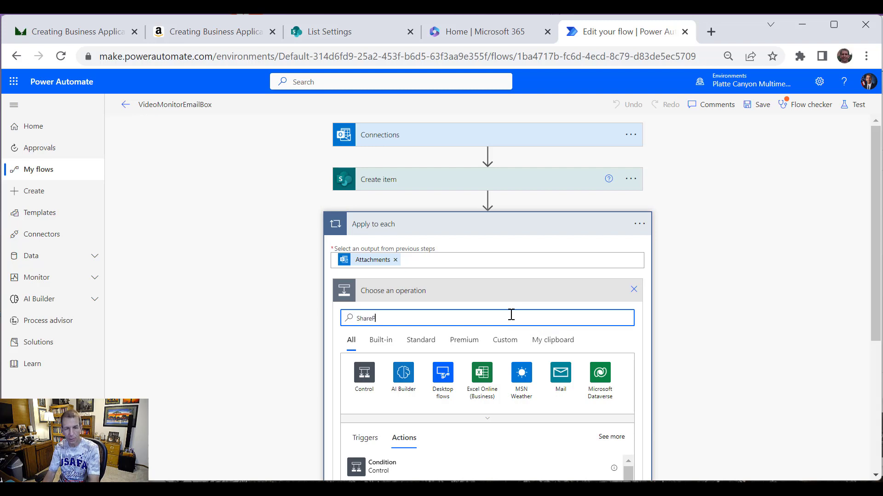
pyautogui.write('oint')
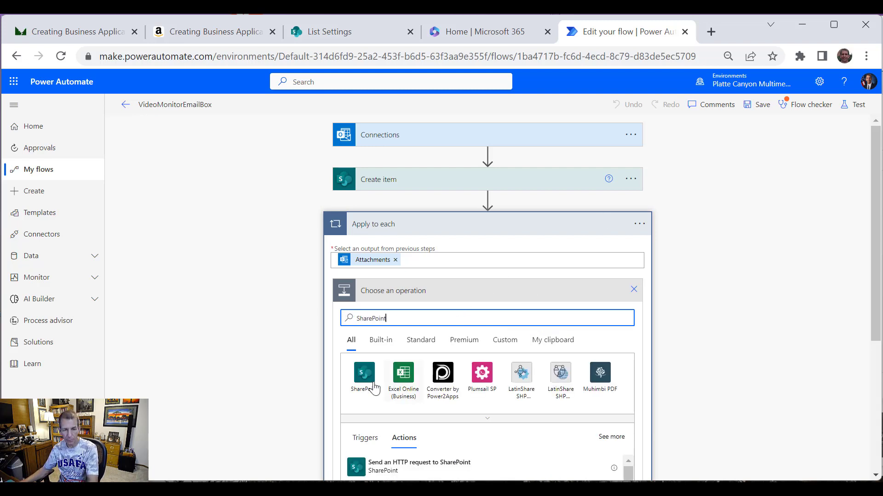
pyautogui.click(366, 381)
pyautogui.scroll(-3, 644, 387)
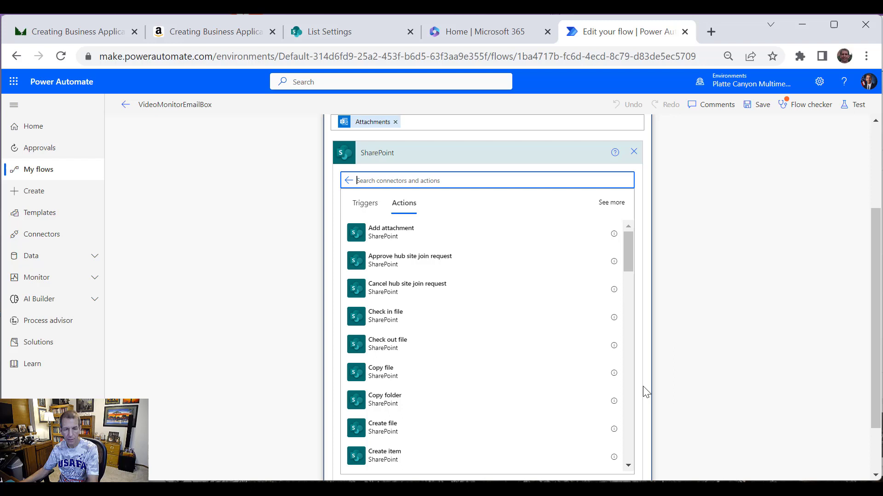
pyautogui.click(399, 234)
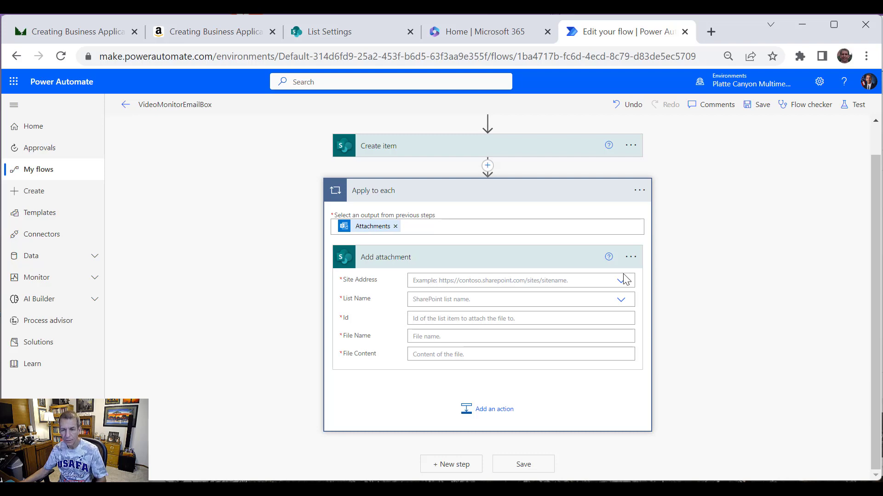
# Step: Set Add attachment's site address to Samples and its List Name to EmailTracking
pyautogui.click(621, 283)
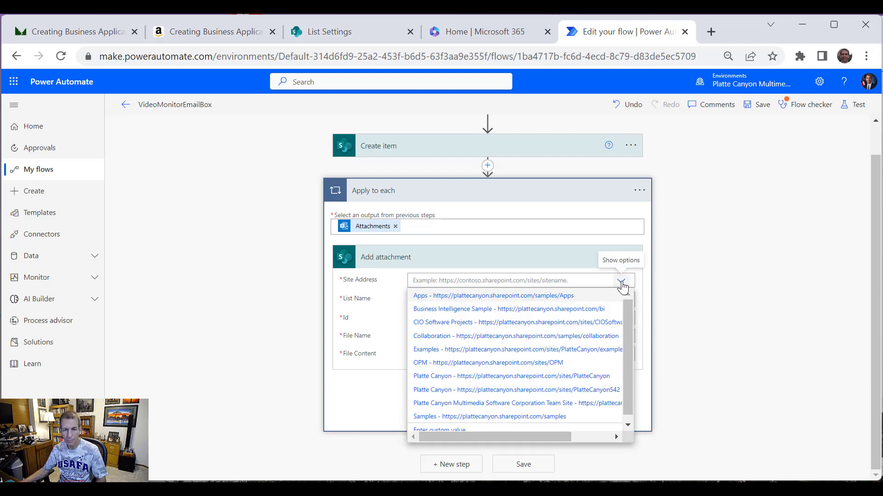
pyautogui.click(483, 417)
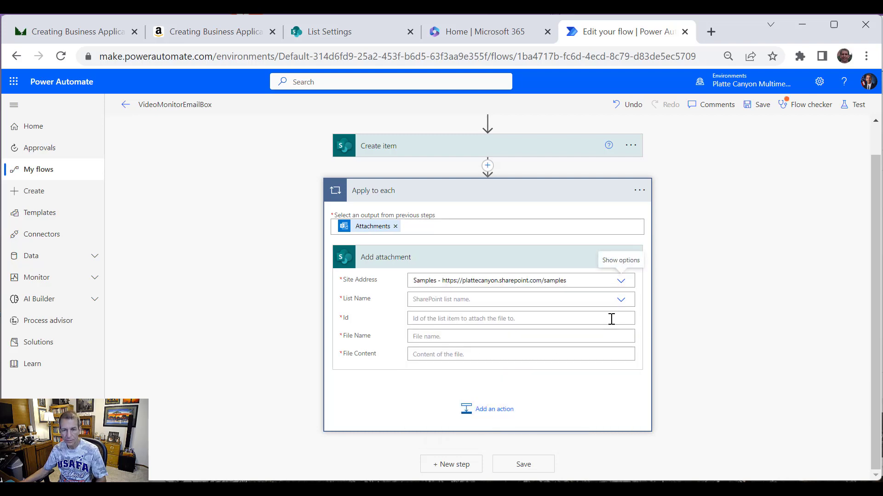
pyautogui.click(619, 303)
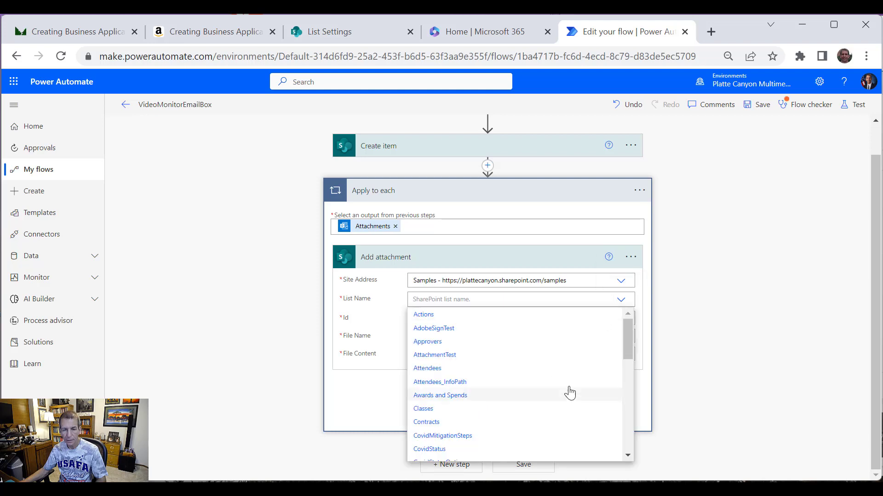
pyautogui.scroll(-3, 581, 388)
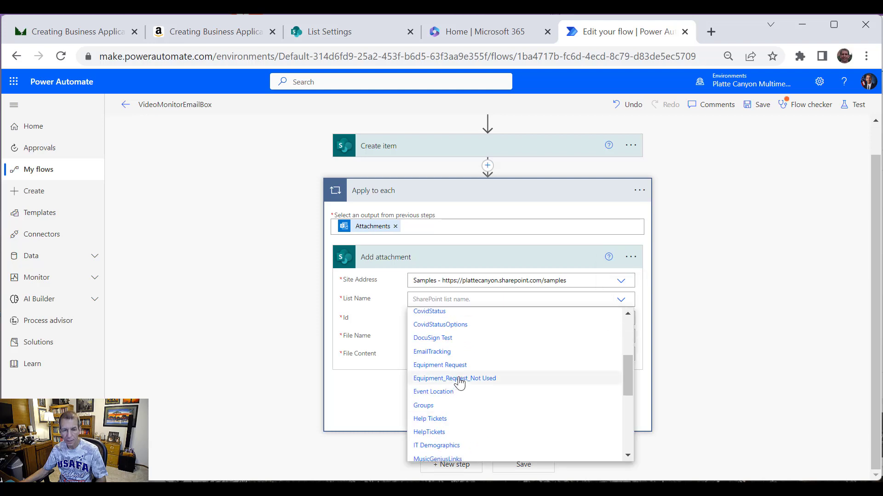
pyautogui.click(434, 354)
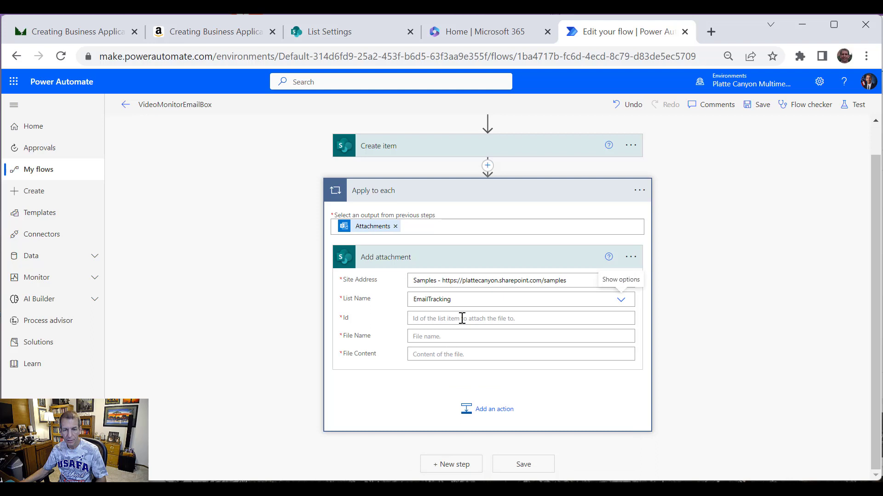
# Step: Map Id to the created item's ID and File Name to Attachments Name
pyautogui.click(491, 318)
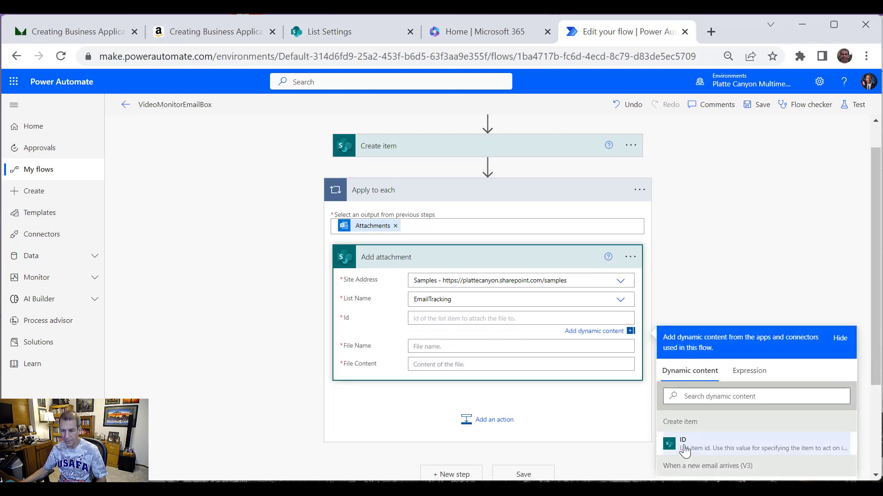
pyautogui.click(668, 446)
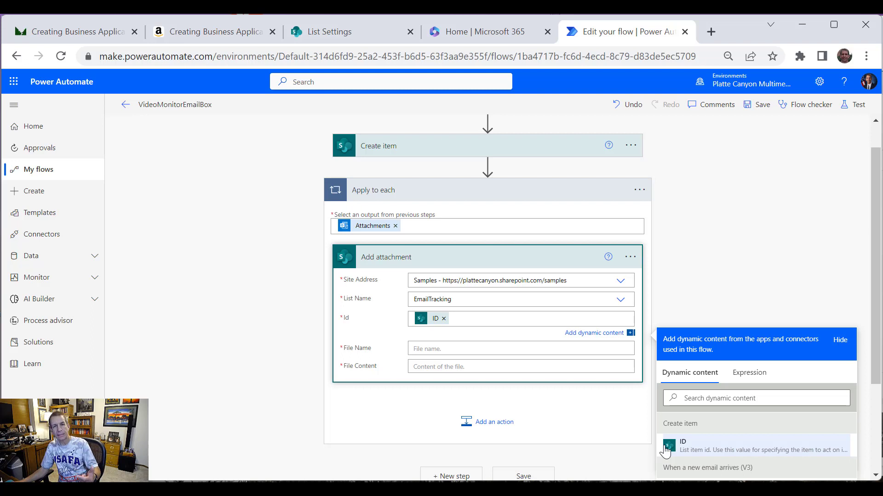
pyautogui.click(450, 349)
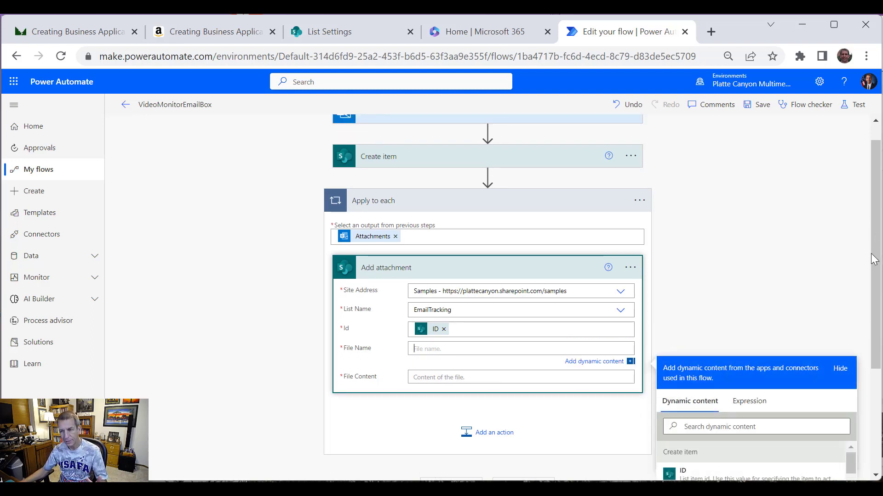
pyautogui.moveTo(876, 285); pyautogui.dragTo(879, 385)
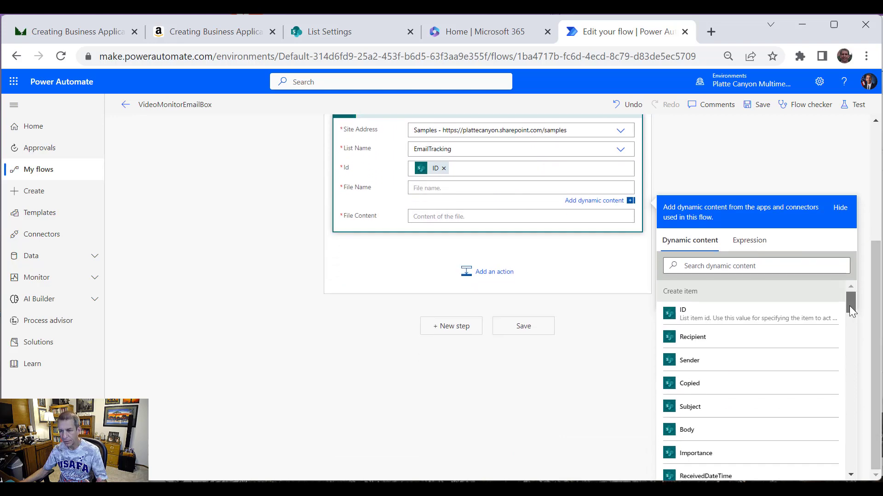
pyautogui.moveTo(849, 305); pyautogui.dragTo(847, 442)
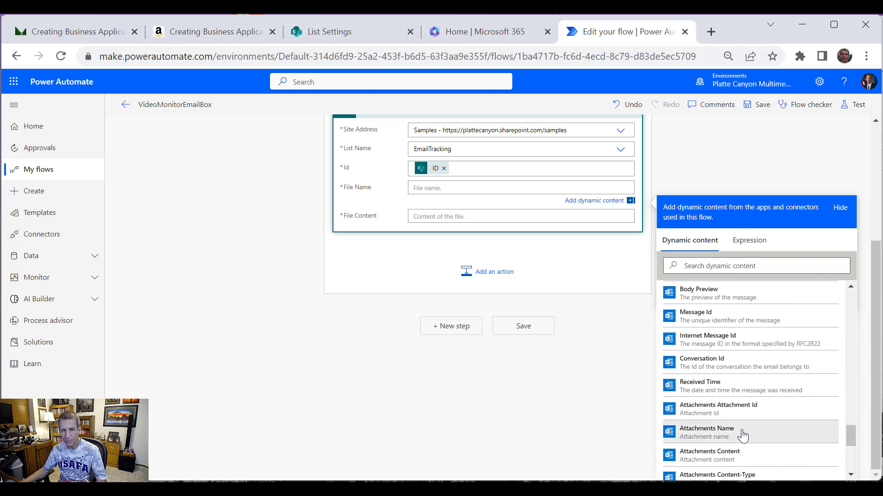
pyautogui.click(743, 436)
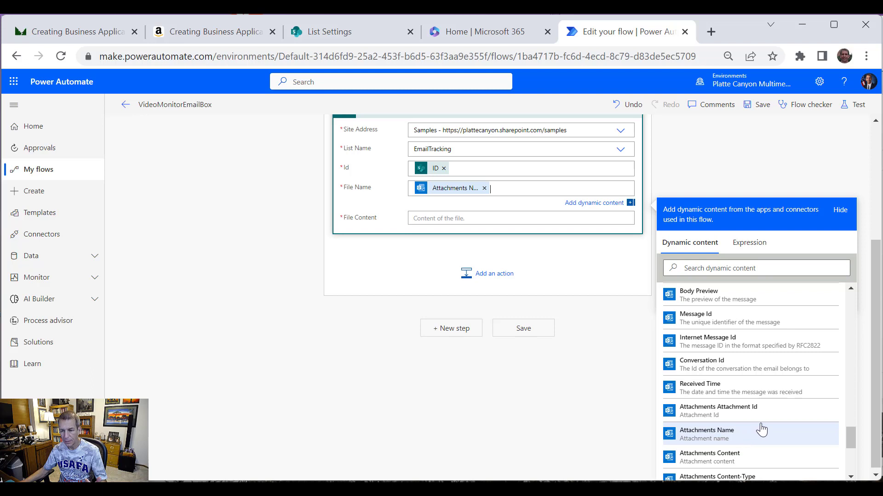
# Step: Map File Content to the dynamic value Attachments Content
pyautogui.click(452, 222)
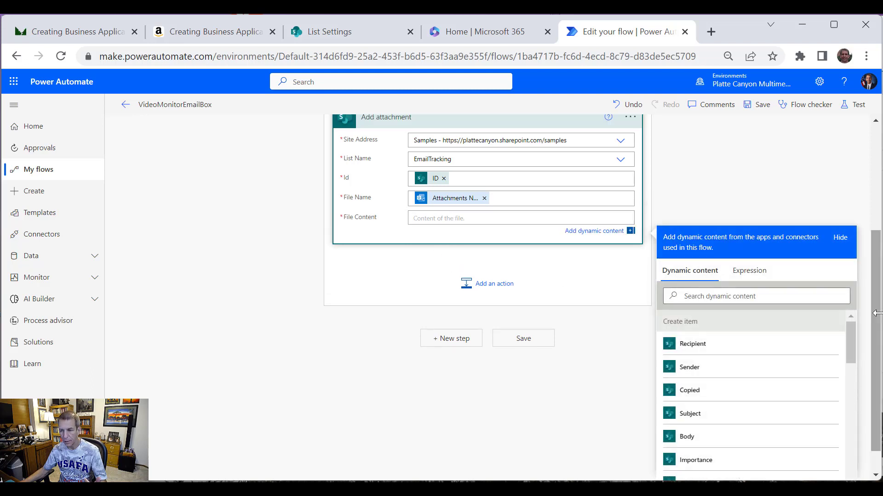
pyautogui.scroll(-10, 873, 350)
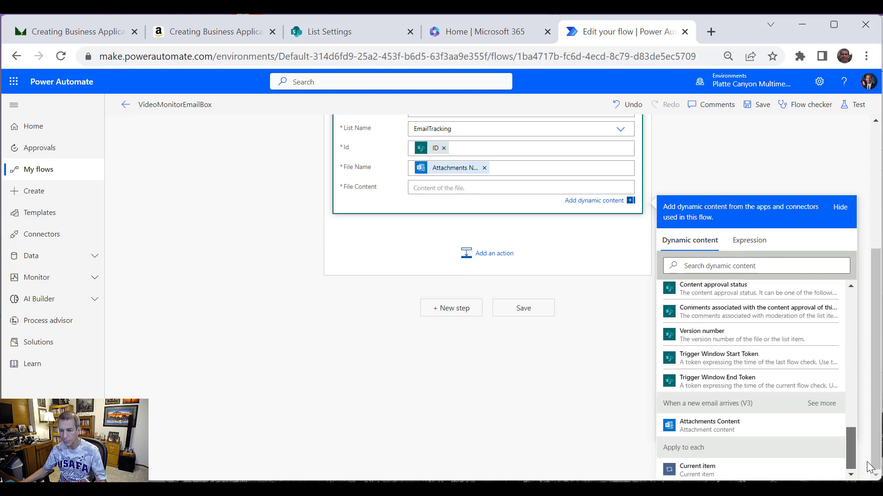
pyautogui.click(720, 425)
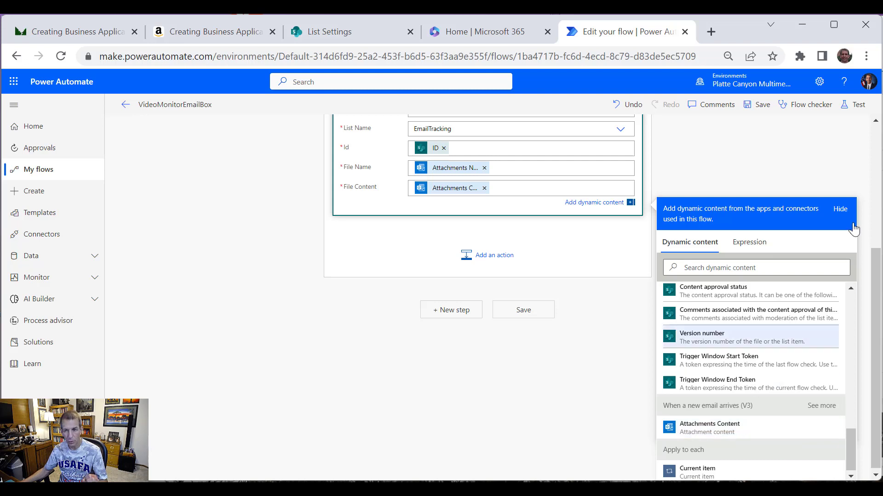
pyautogui.click(803, 159)
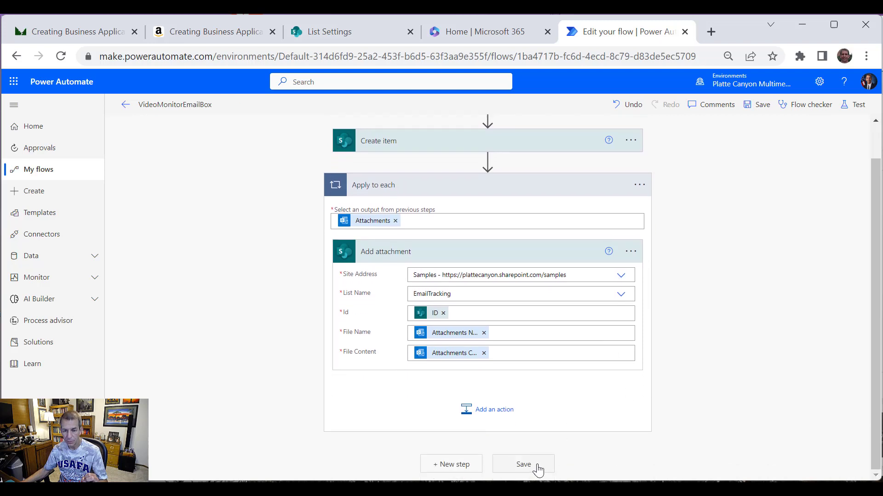
# Step: Save the flow and go back to the VideoMonitorEmailBox details page
pyautogui.click(536, 466)
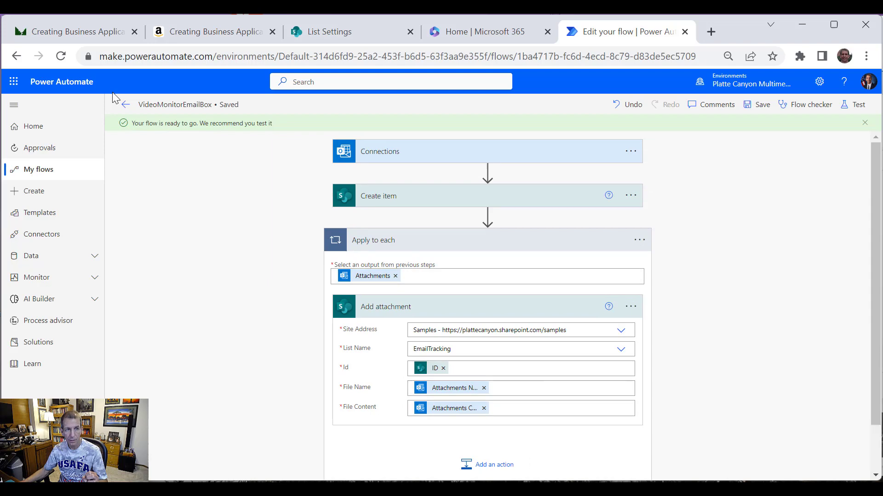
pyautogui.click(125, 105)
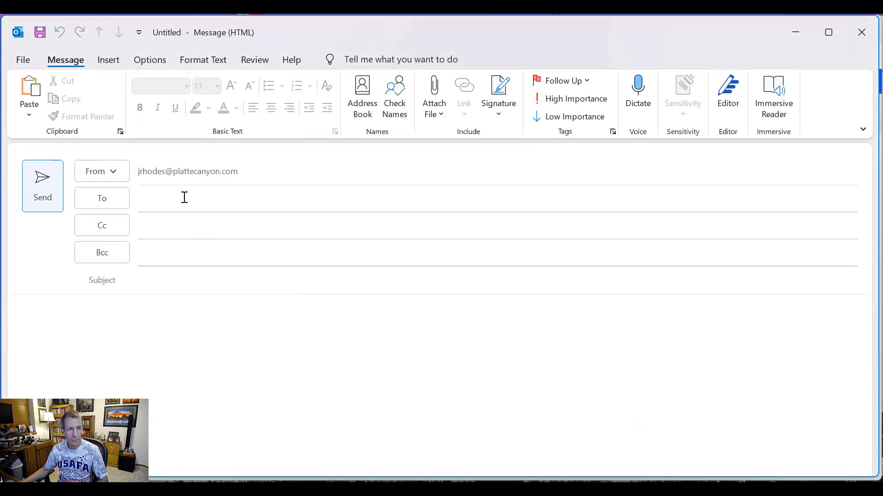
# Step: Enter the To recipient's address and select the matching contact suggestion
pyautogui.click(184, 198)
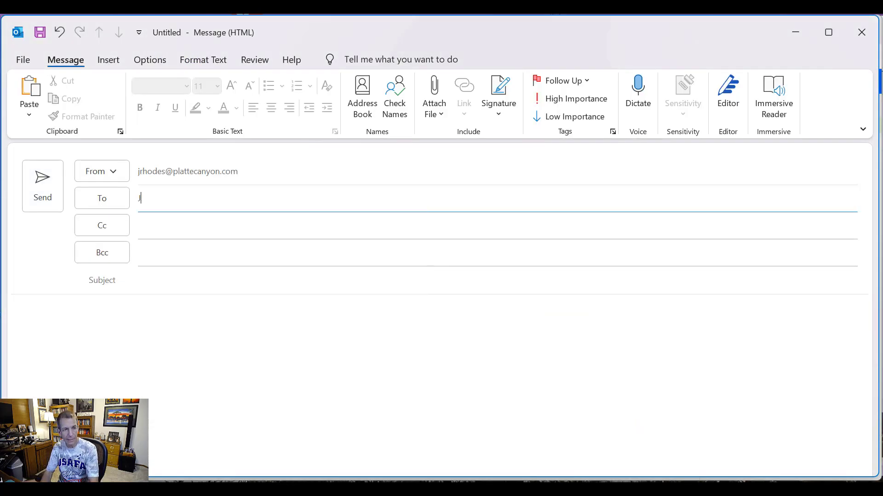
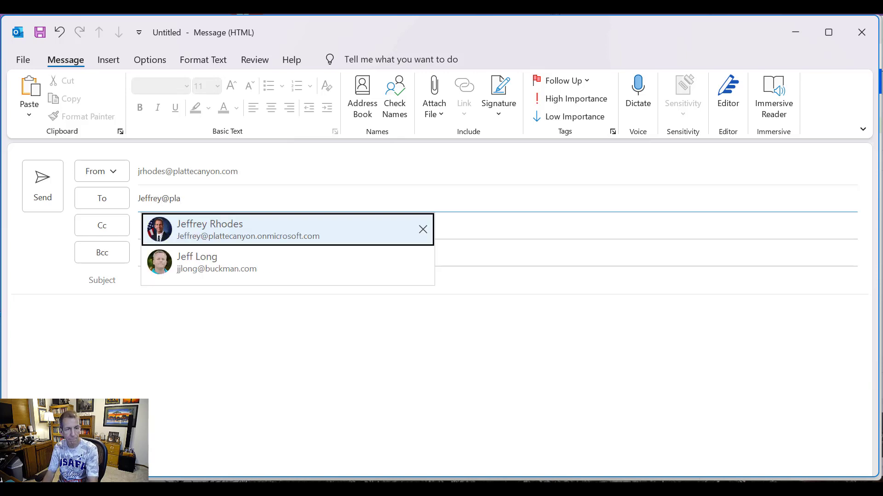
pyautogui.click(243, 240)
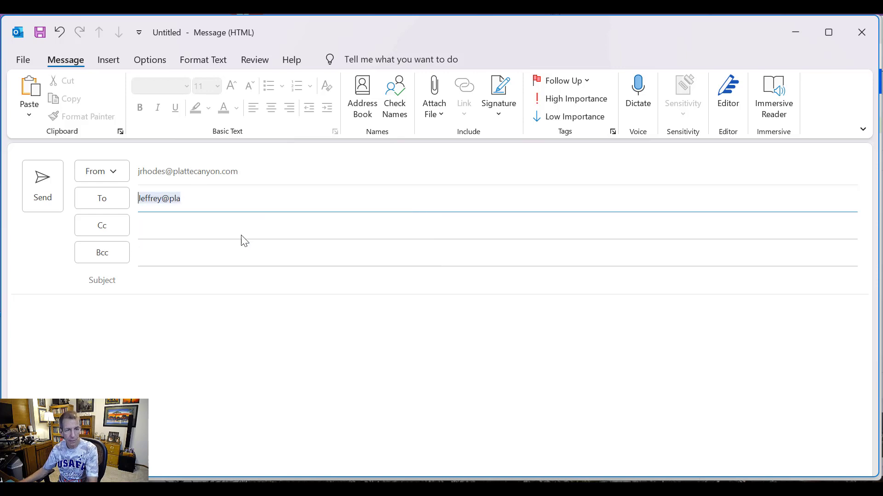
# Step: Type the Cc recipient's Gmail address and confirm it
pyautogui.click(234, 230)
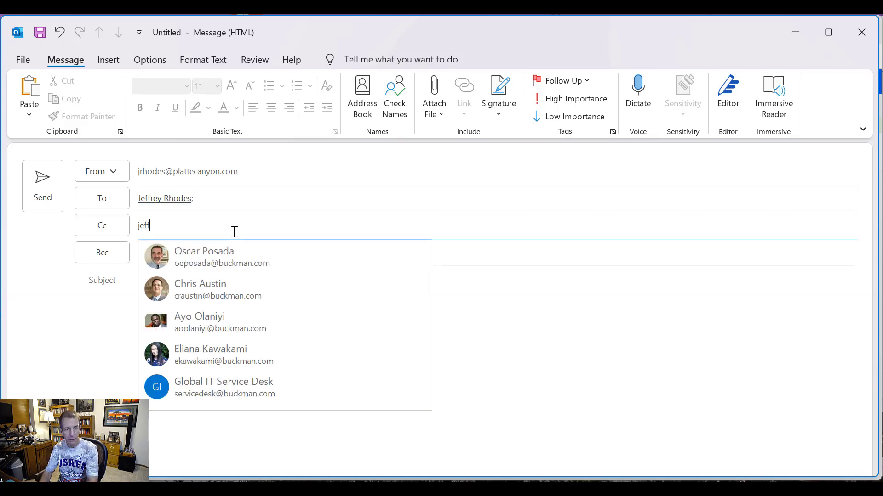
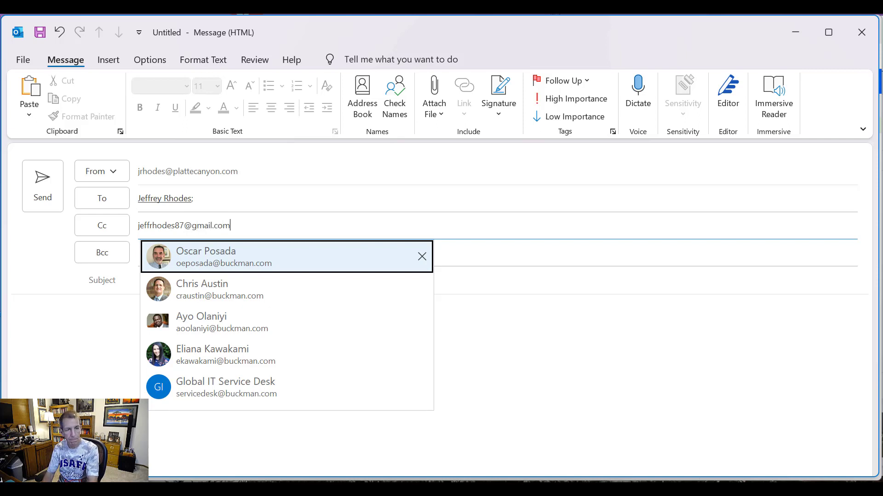
pyautogui.press('Return')
# Step: Enter subject 'Test from Video' and body 'Here is a formatted email body with lots of info and pictures:'
pyautogui.click(179, 281)
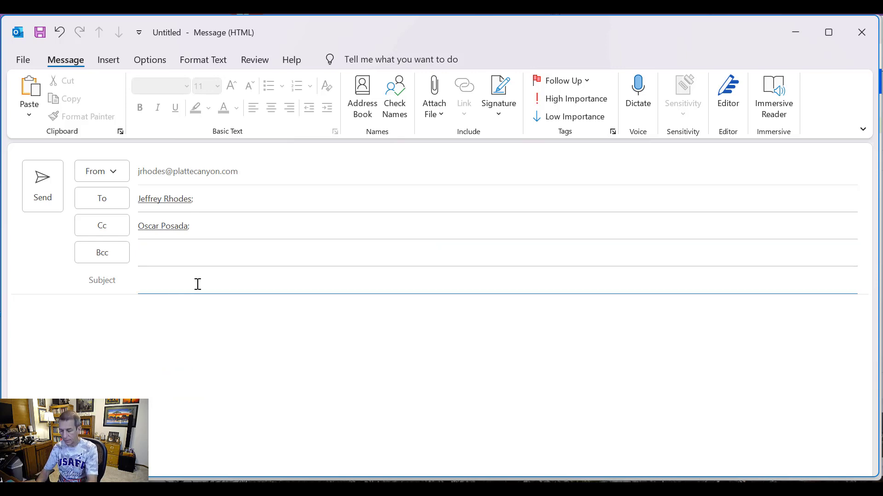
pyautogui.write('Test fro')
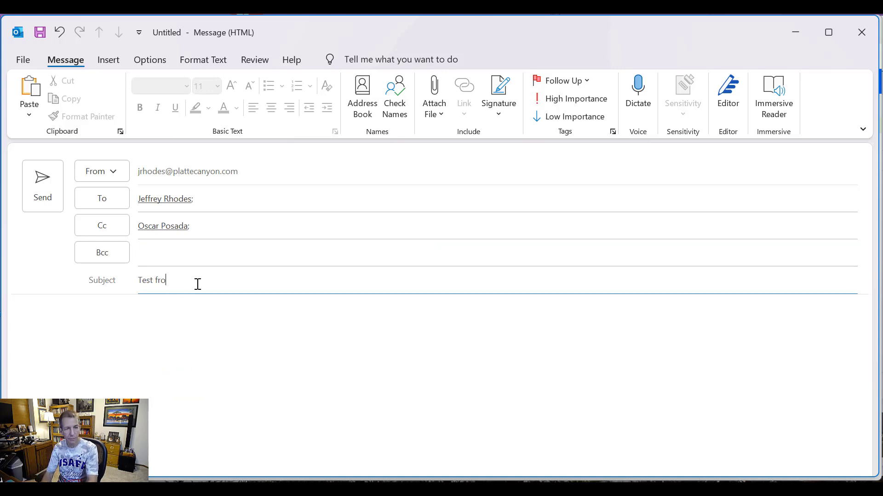
pyautogui.write('m Video')
pyautogui.press('Tab')
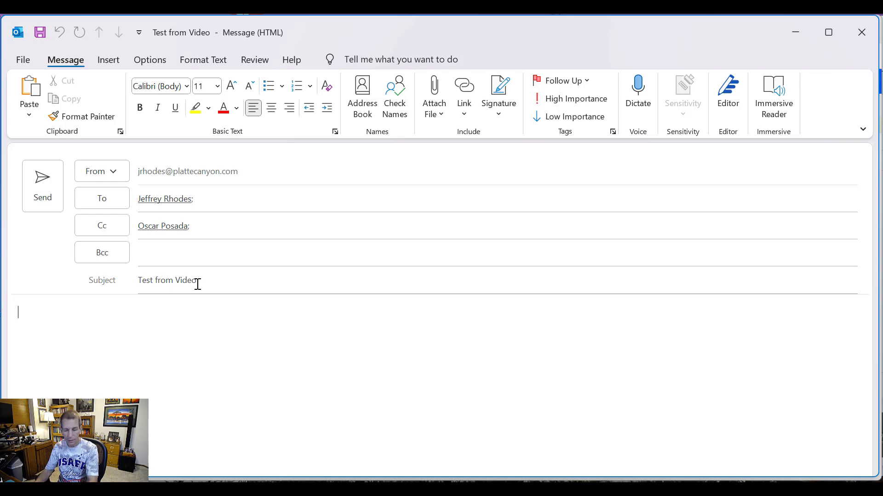
pyautogui.write('Here is a')
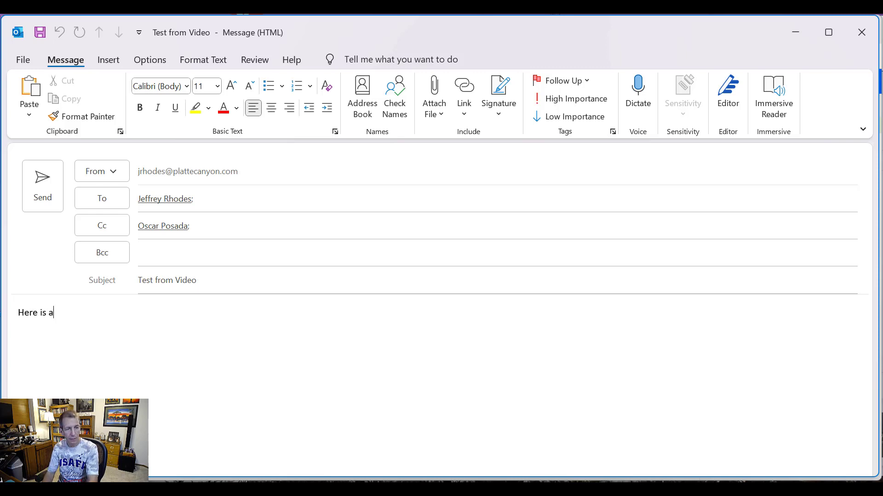
pyautogui.write(' formatted ')
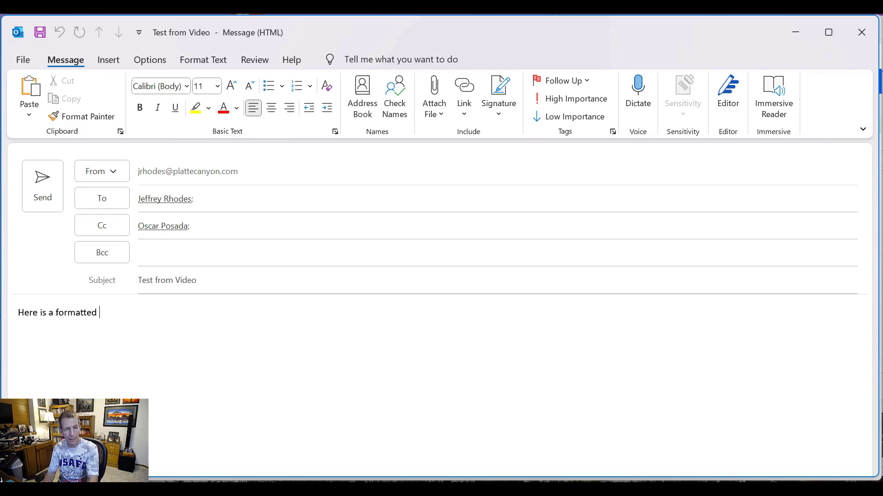
pyautogui.write('email')
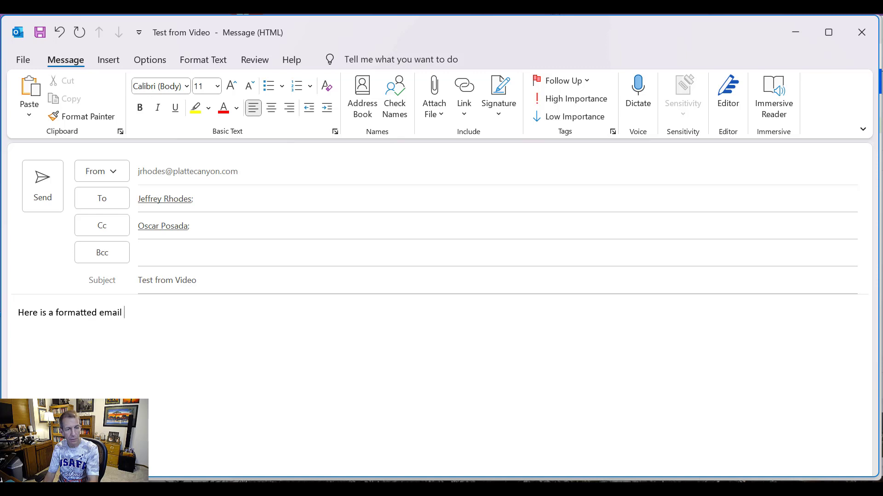
pyautogui.write(' body with')
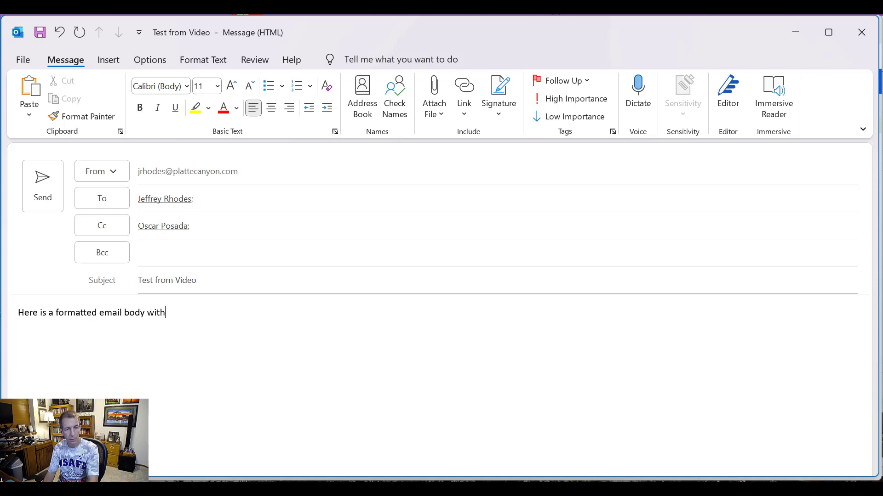
pyautogui.write(' lots of ')
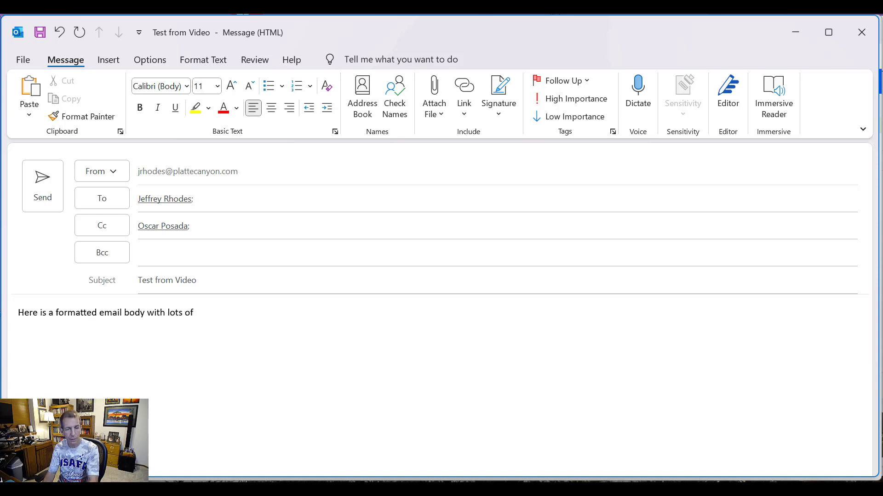
pyautogui.write('info and pictures:')
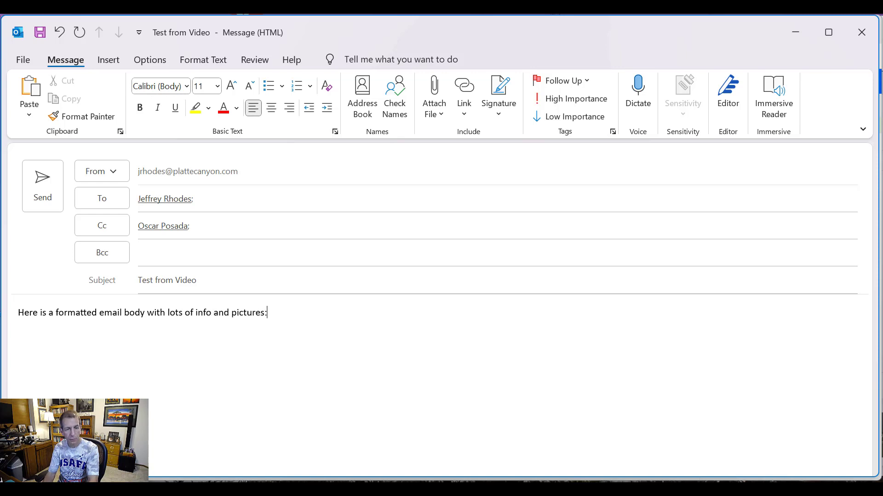
# Step: Highlight 'formatted' in yellow, set 'info' to 24 pt, and add a new line
pyautogui.click(69, 313)
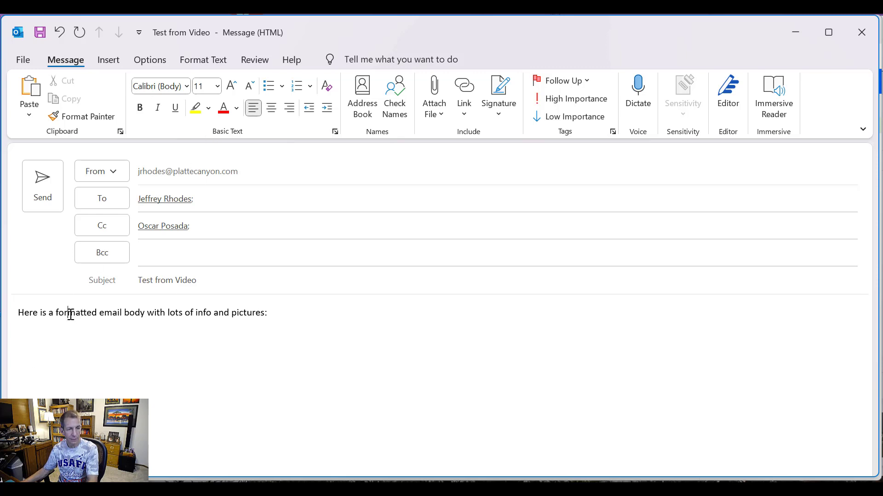
pyautogui.doubleClick(77, 313)
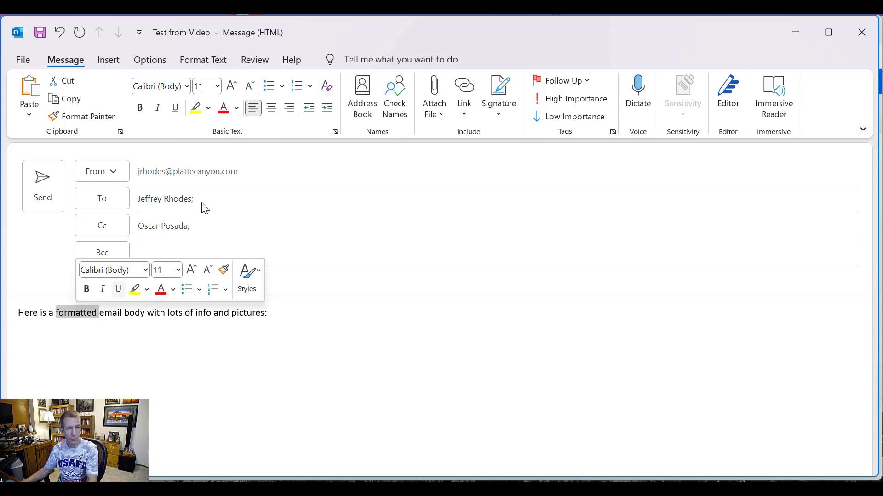
pyautogui.click(195, 108)
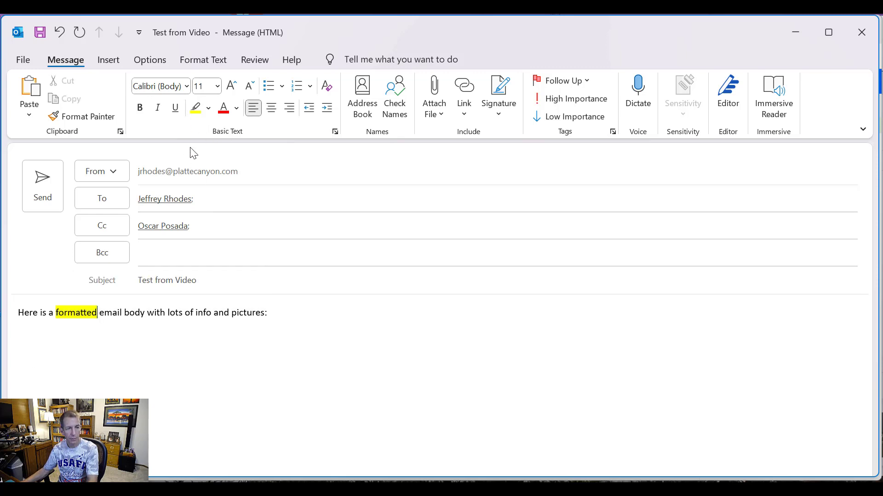
pyautogui.doubleClick(131, 314)
pyautogui.doubleClick(202, 312)
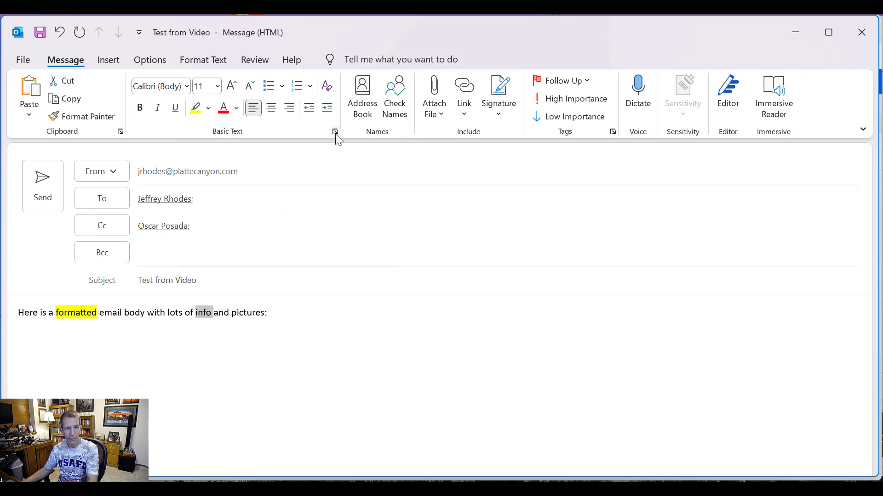
pyautogui.rightClick(201, 310)
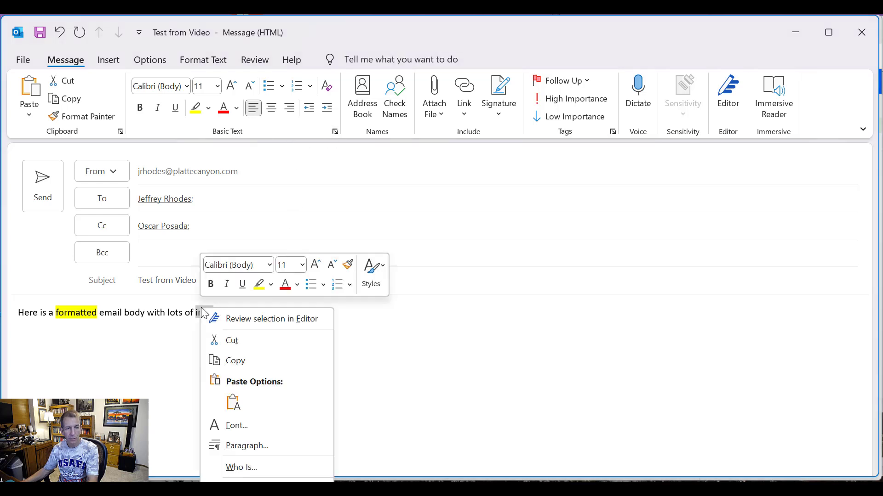
pyautogui.click(302, 266)
pyautogui.click(292, 454)
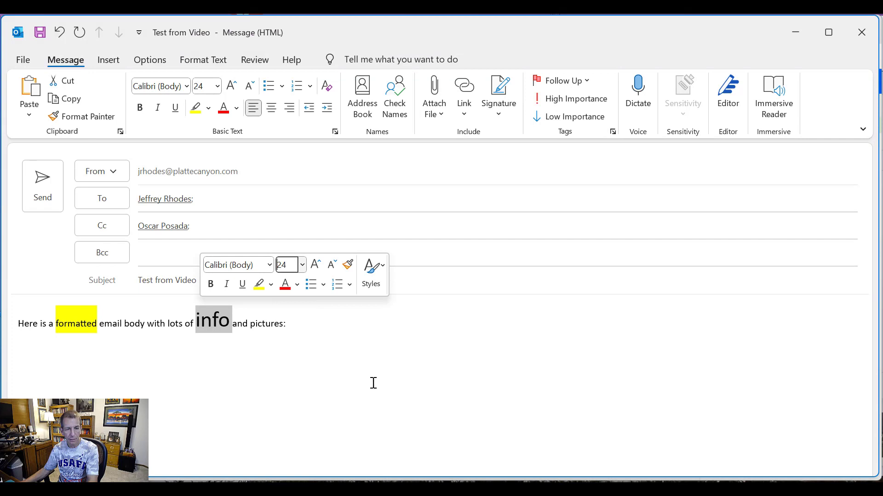
pyautogui.click(400, 321)
pyautogui.press('Return')
pyautogui.press('Return')
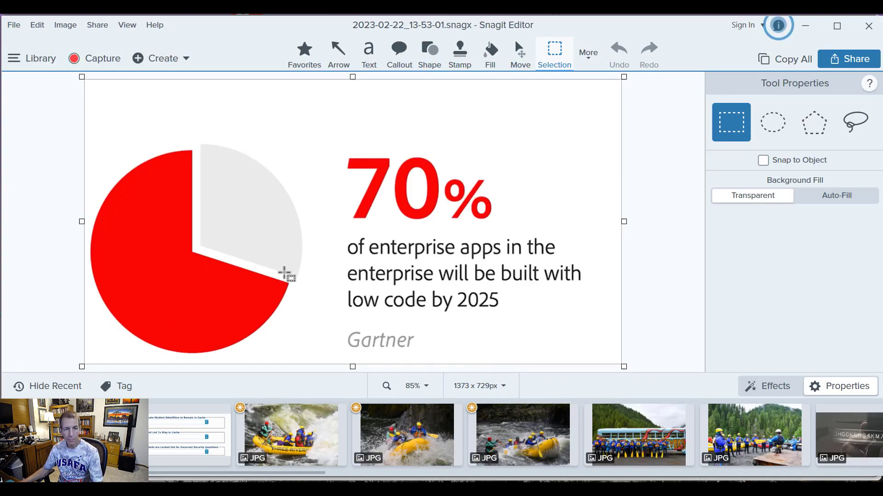
# Step: Paste the copied 70% low-code pie chart from Snagit below the body sentence
pyautogui.hotkey('alt', 'Tab')
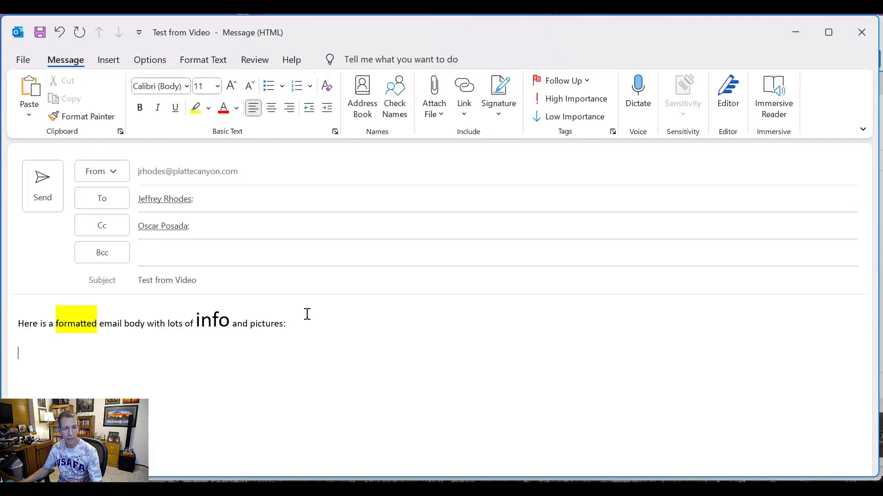
pyautogui.hotkey('ctrl', 'v')
pyautogui.scroll(-2, 495, 412)
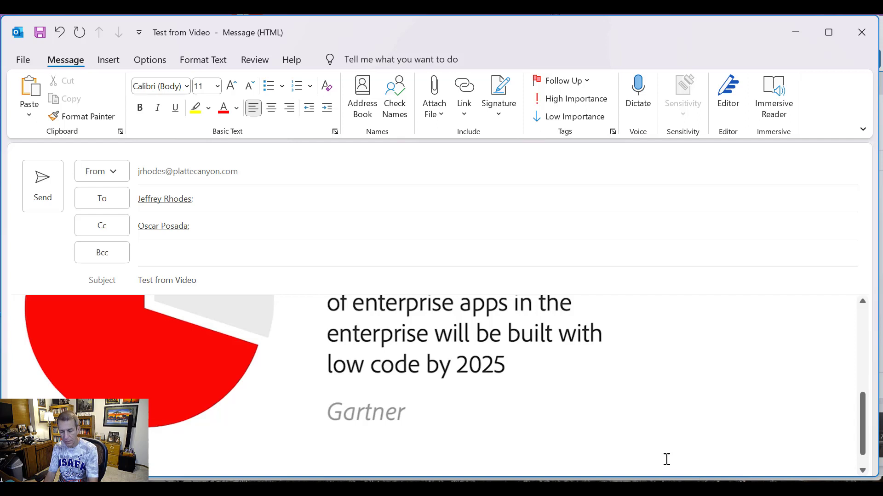
pyautogui.scroll(-1, 666, 460)
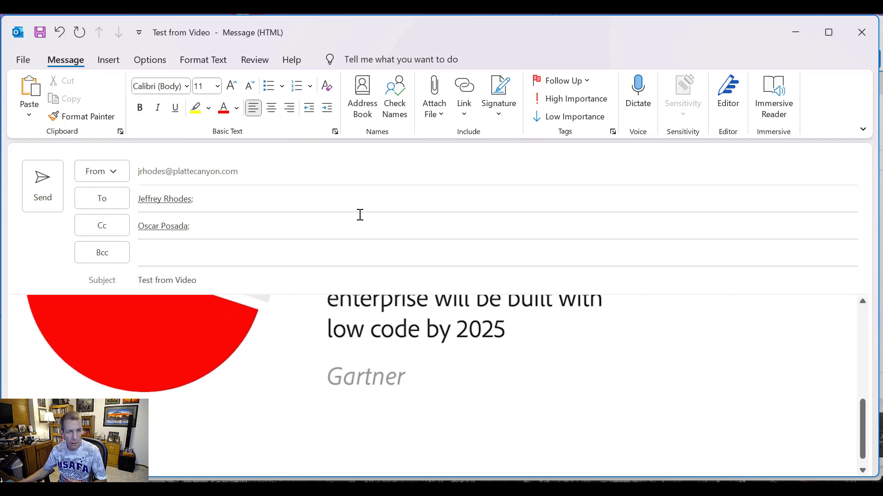
# Step: Swap the Cc recipient for the suggested personal Gmail address
pyautogui.click(217, 232)
pyautogui.press('BackSpace')
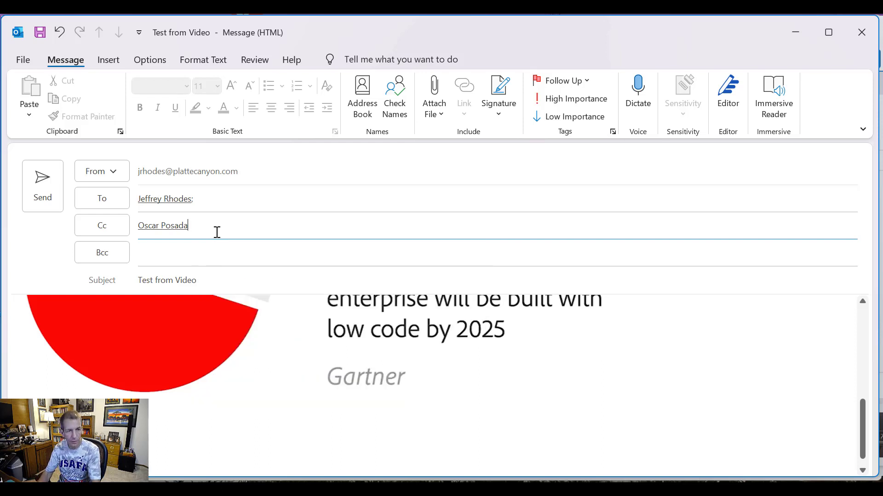
pyautogui.press('BackSpace')
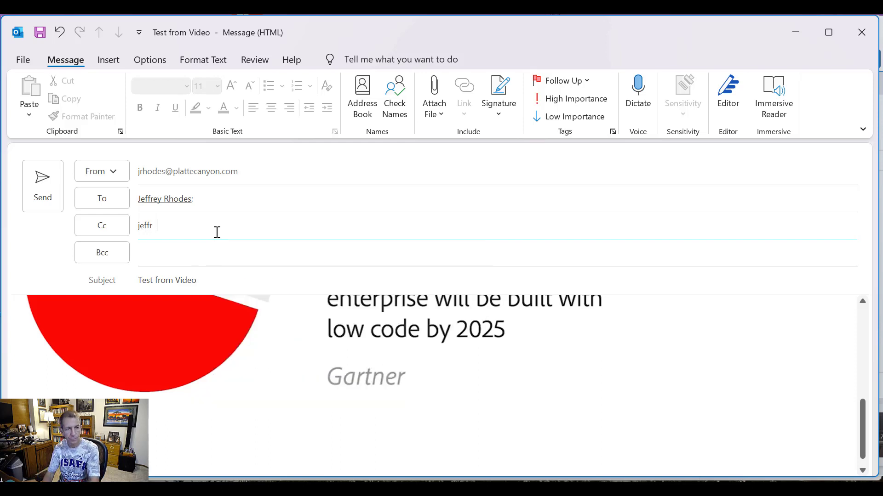
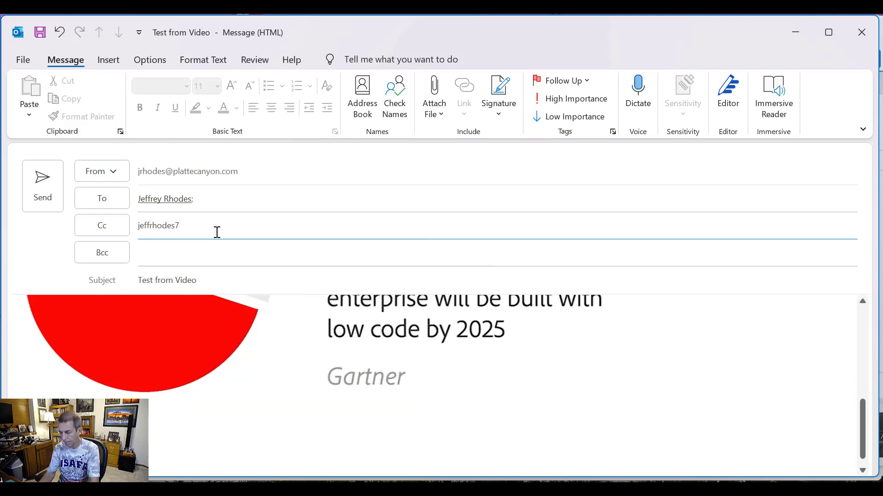
pyautogui.press('Print')
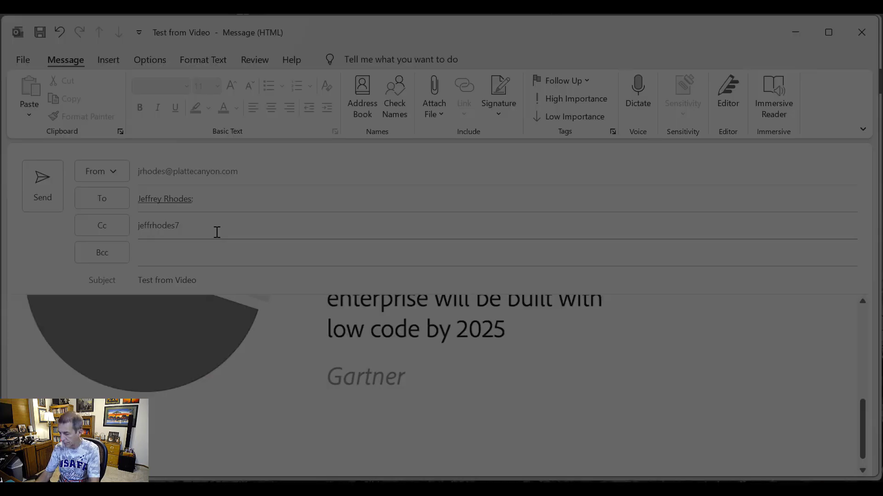
pyautogui.press('Escape')
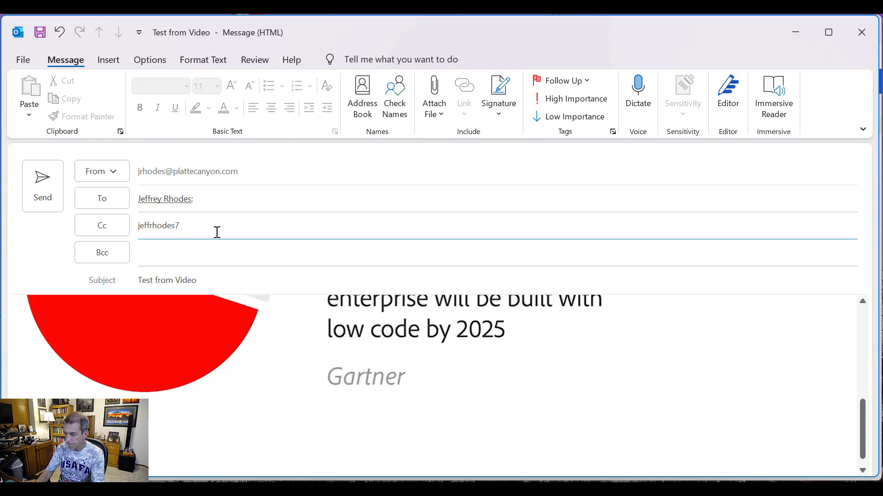
pyautogui.press('BackSpace')
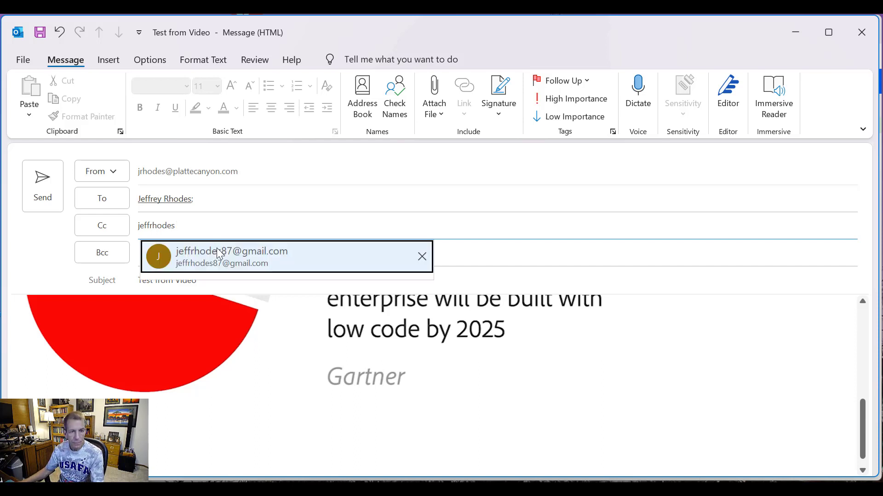
pyautogui.click(219, 253)
pyautogui.click(289, 258)
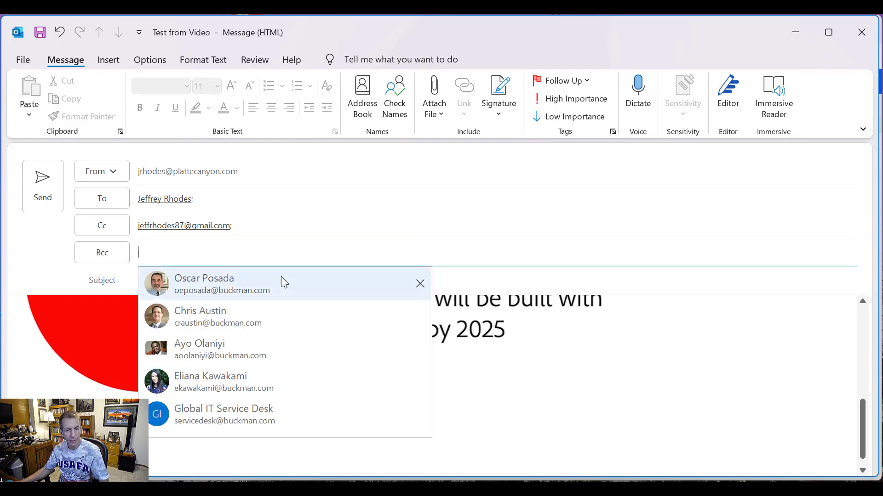
pyautogui.click(765, 401)
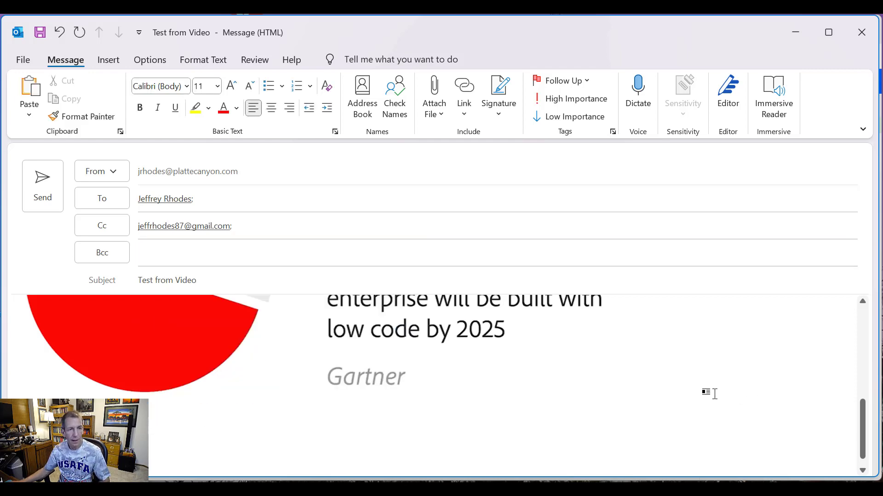
# Step: Send the test email, then reload the VideoMonitorEmailBox flow page repeatedly to check for a run
pyautogui.click(57, 198)
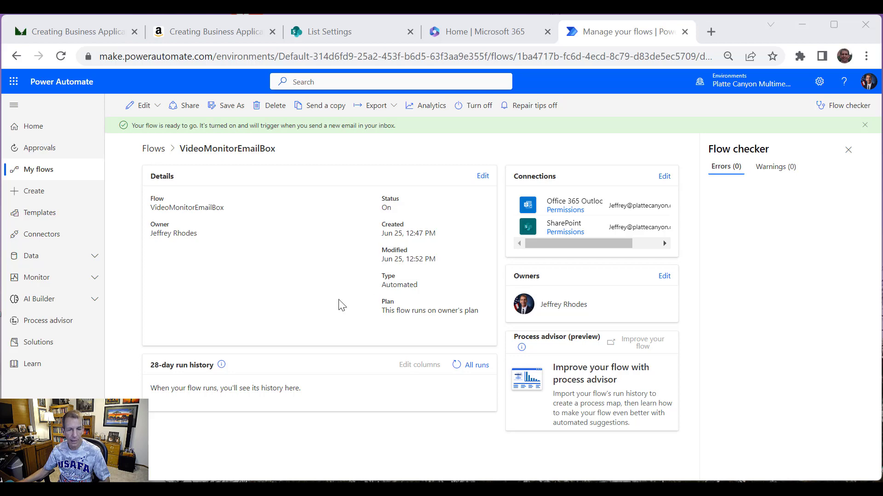
pyautogui.rightClick(449, 431)
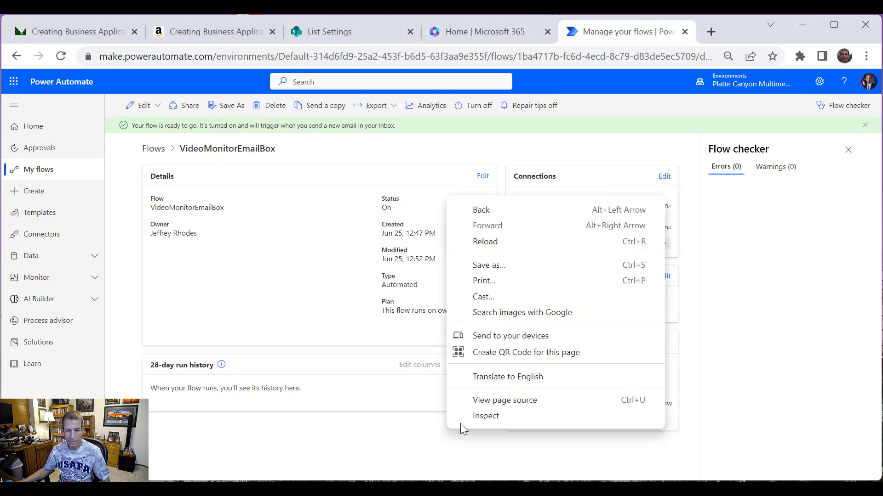
pyautogui.click(500, 244)
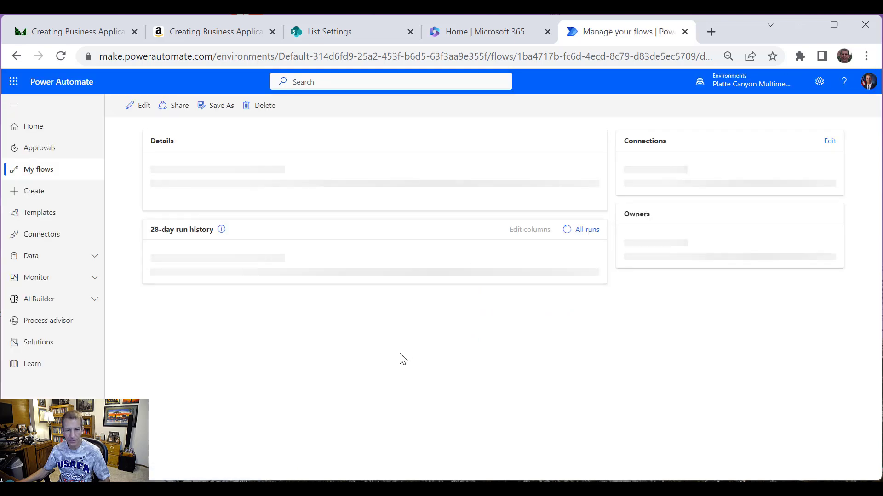
pyautogui.rightClick(423, 408)
pyautogui.click(471, 222)
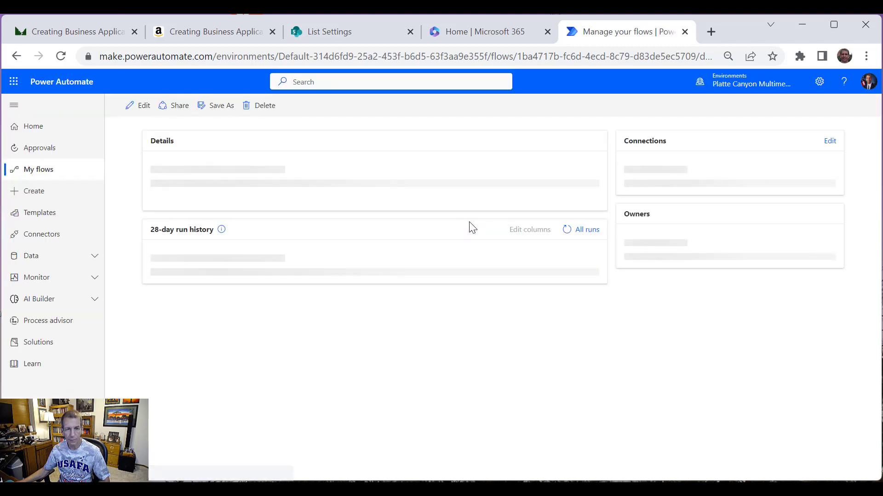
pyautogui.rightClick(484, 420)
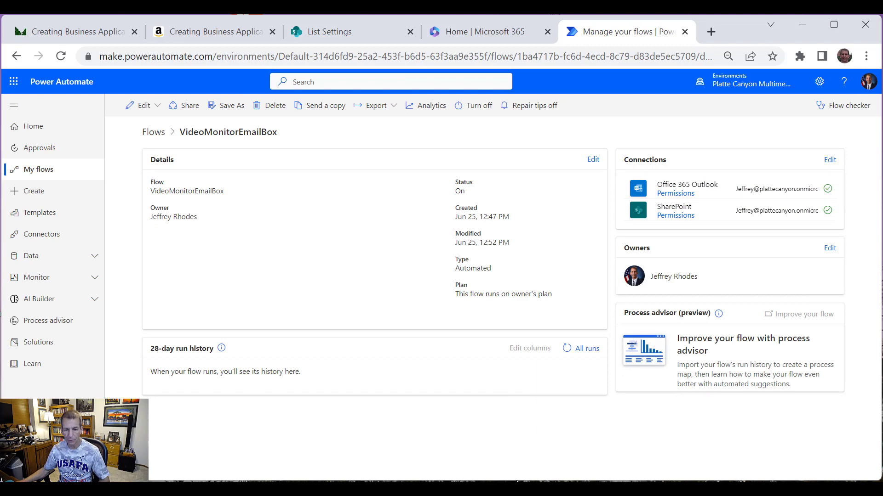
pyautogui.hotkey('alt', 'Tab')
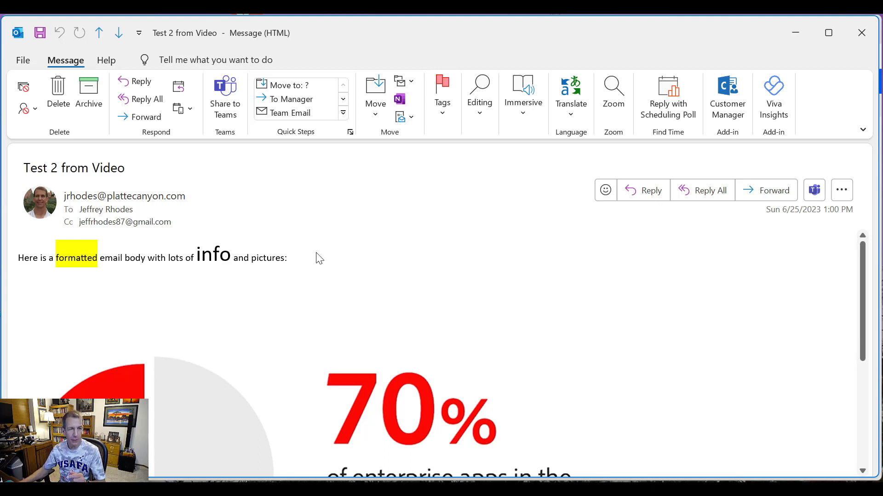
pyautogui.click(105, 209)
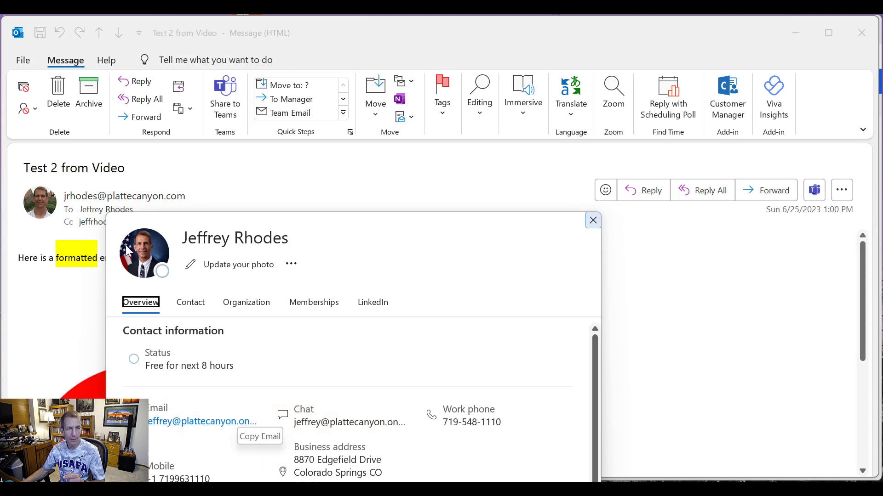
pyautogui.click(593, 221)
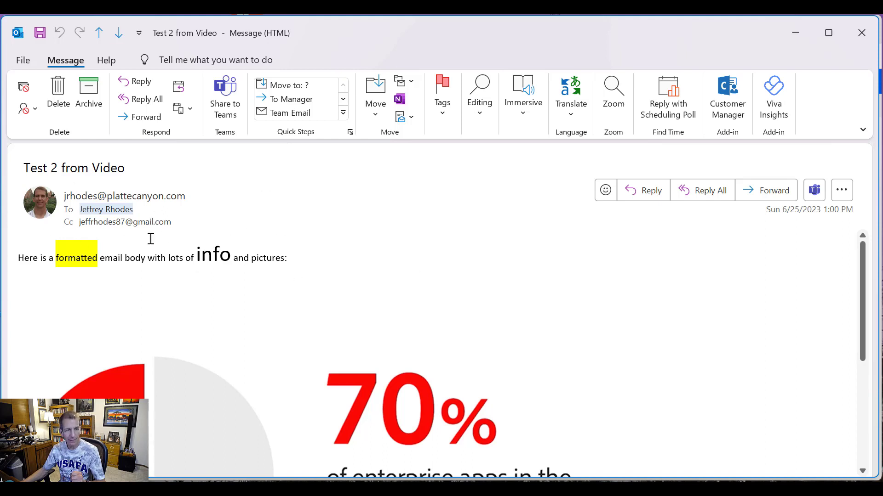
pyautogui.scroll(-4, 279, 316)
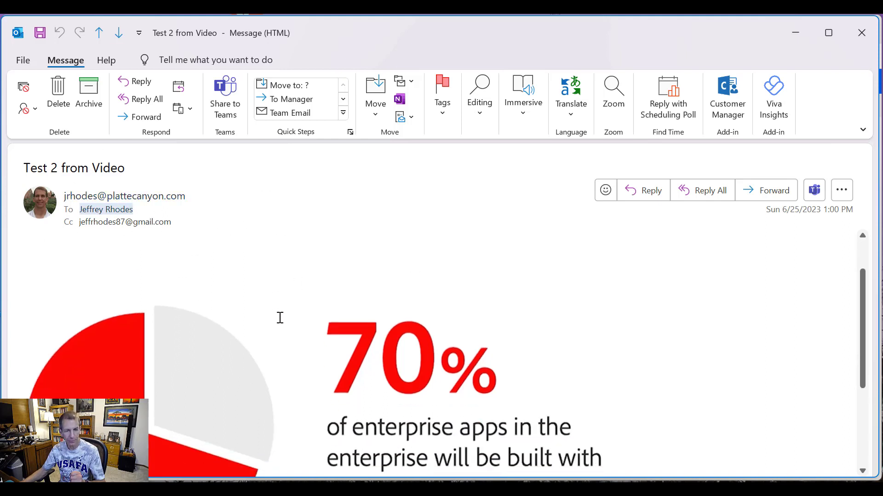
pyautogui.scroll(4, 290, 328)
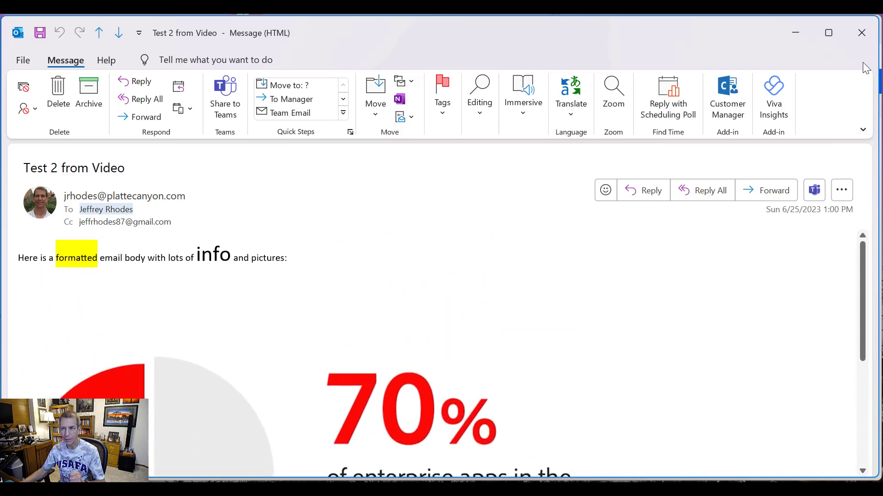
# Step: Open the 1:00 PM VideoMonitorEmailBox run, review the trigger's attachment inputs, then collapse the trigger
pyautogui.click(796, 33)
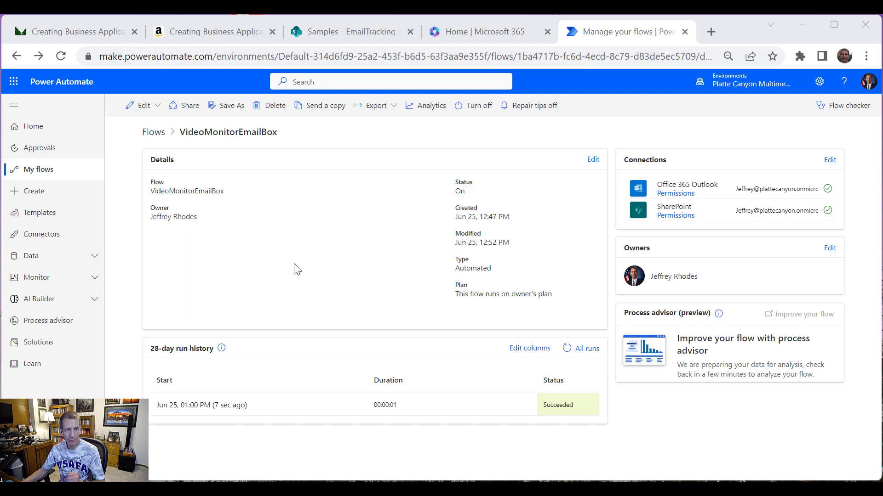
pyautogui.click(215, 406)
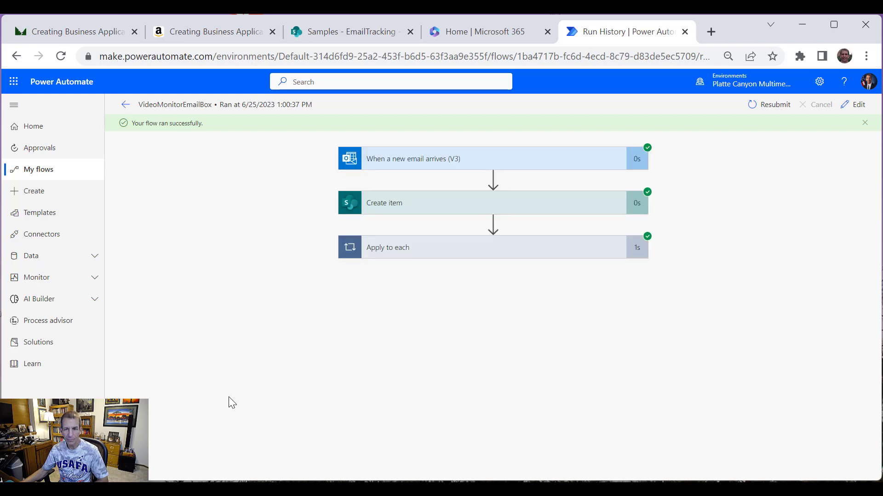
pyautogui.click(494, 159)
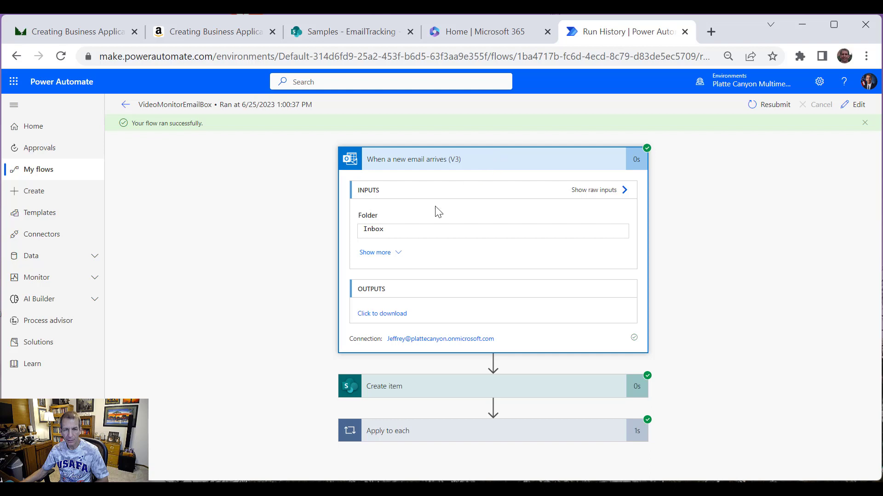
pyautogui.click(393, 255)
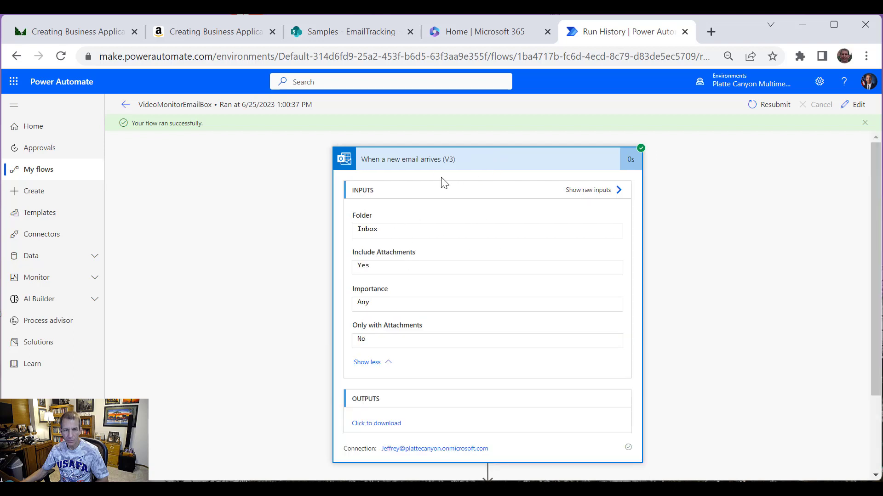
pyautogui.click(437, 161)
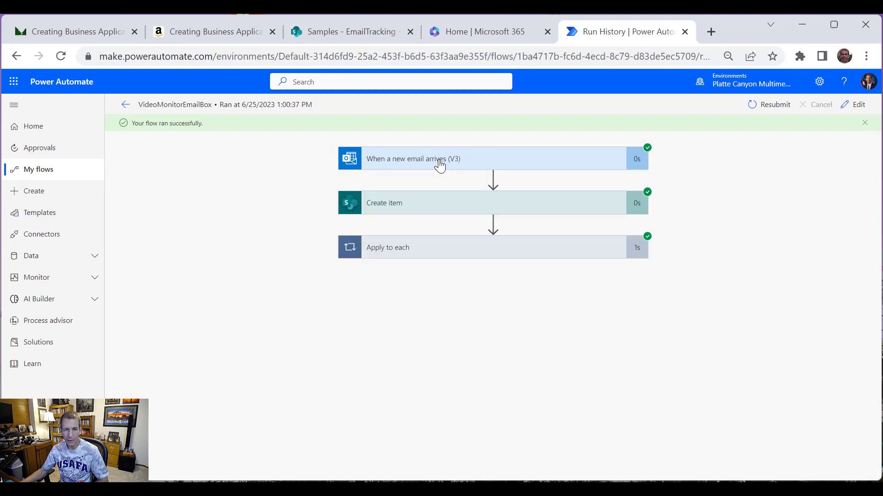
pyautogui.click(454, 212)
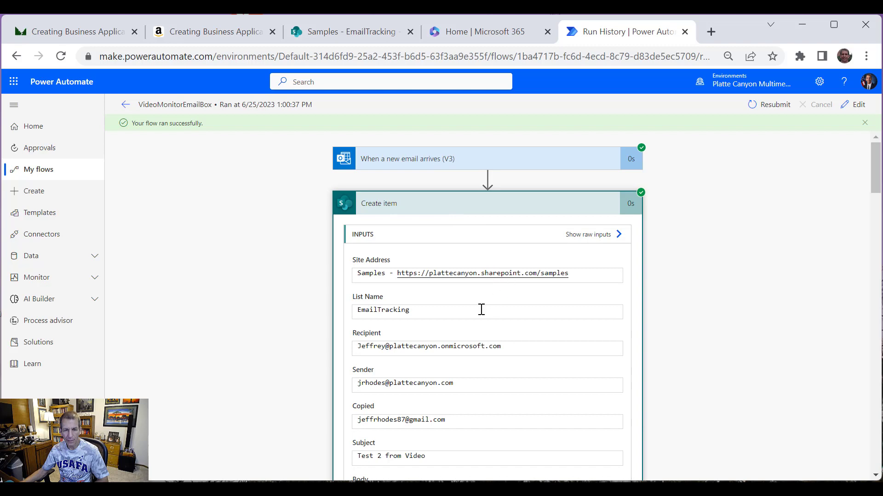
pyautogui.scroll(-3, 502, 367)
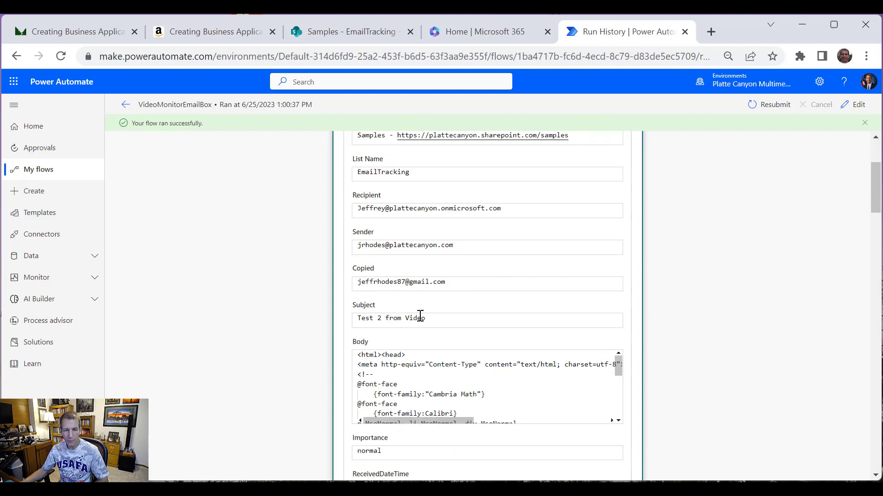
pyautogui.moveTo(418, 320); pyautogui.dragTo(342, 324)
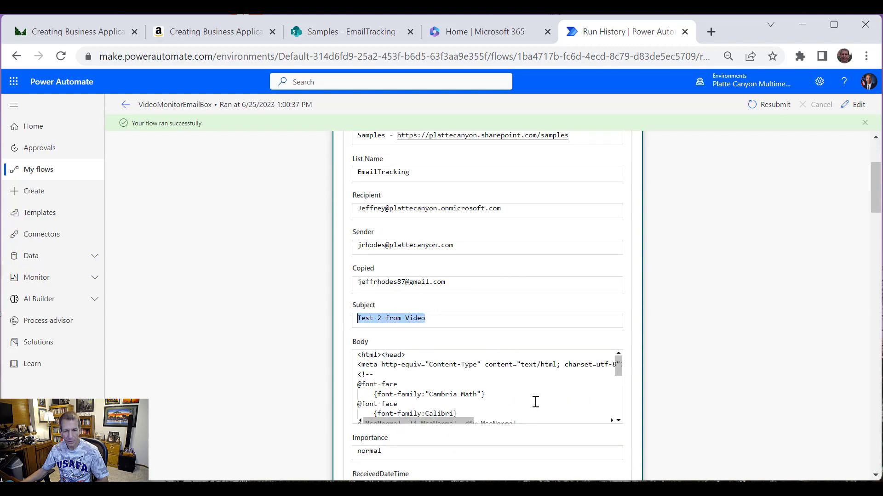
pyautogui.scroll(-2, 557, 385)
pyautogui.scroll(-3, 613, 420)
pyautogui.scroll(-6, 663, 417)
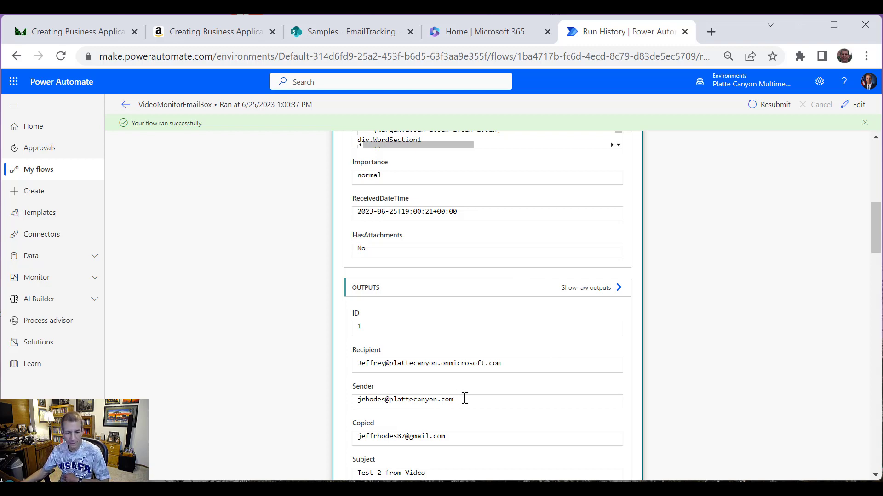
pyautogui.scroll(-6, 715, 392)
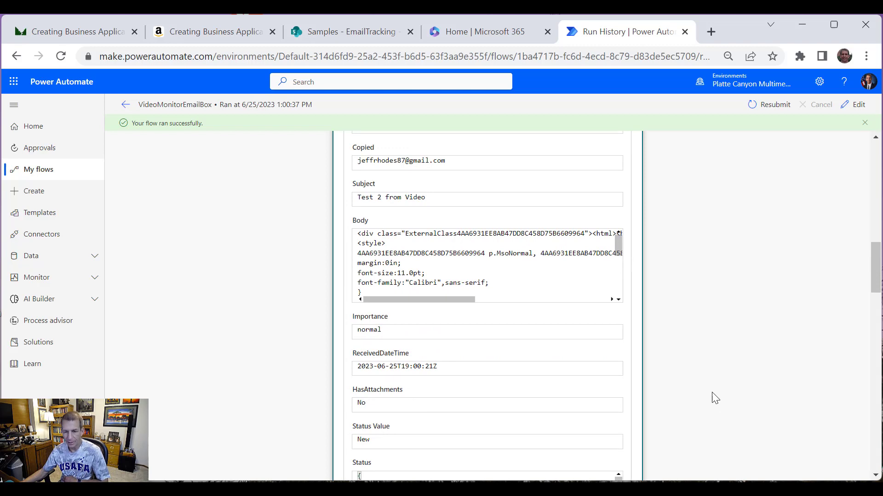
pyautogui.scroll(-6, 643, 387)
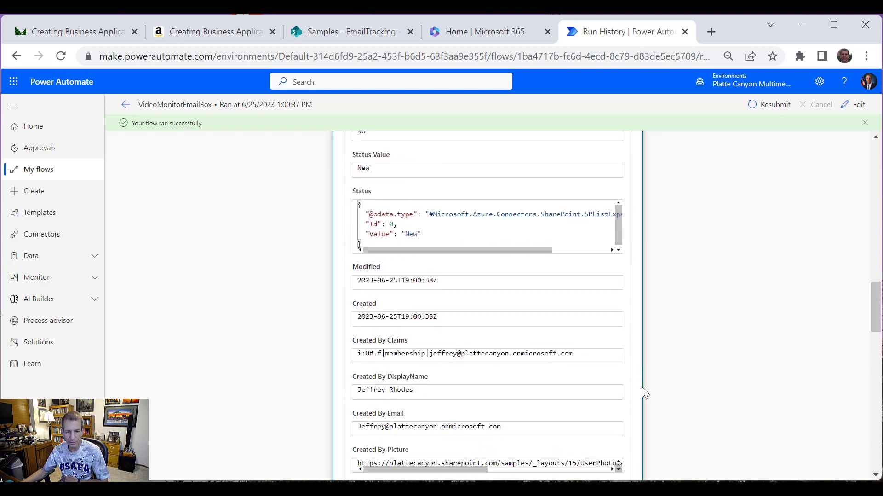
pyautogui.scroll(-8, 642, 391)
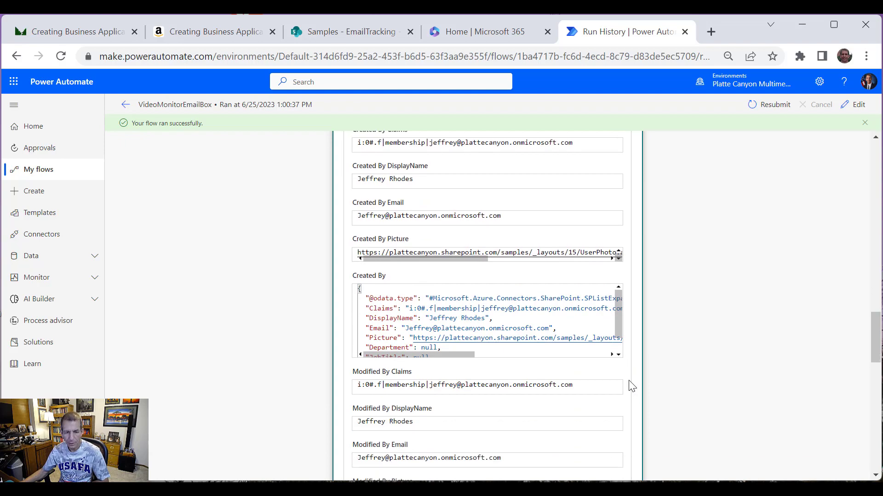
pyautogui.scroll(10, 632, 382)
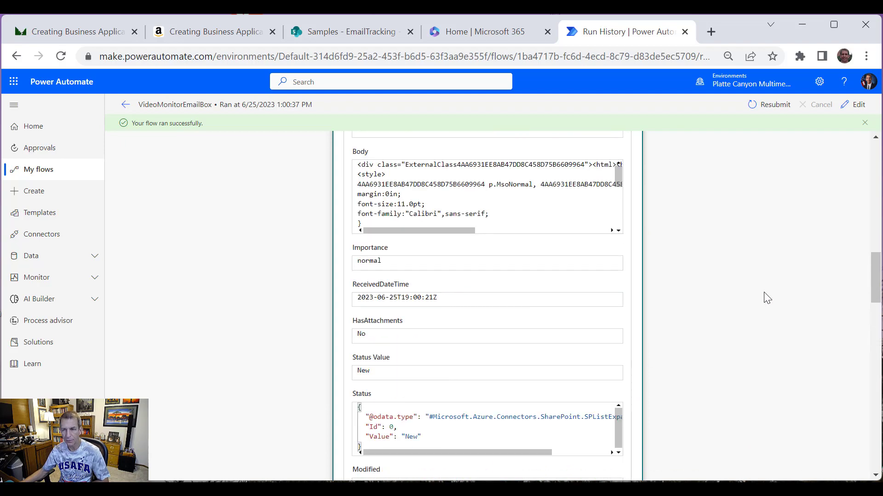
pyautogui.moveTo(878, 283); pyautogui.dragTo(853, 166)
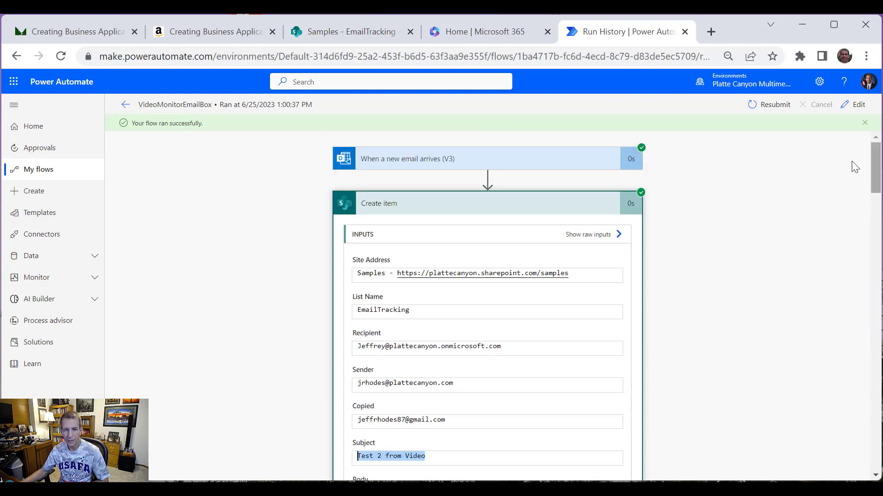
pyautogui.click(511, 205)
pyautogui.click(495, 256)
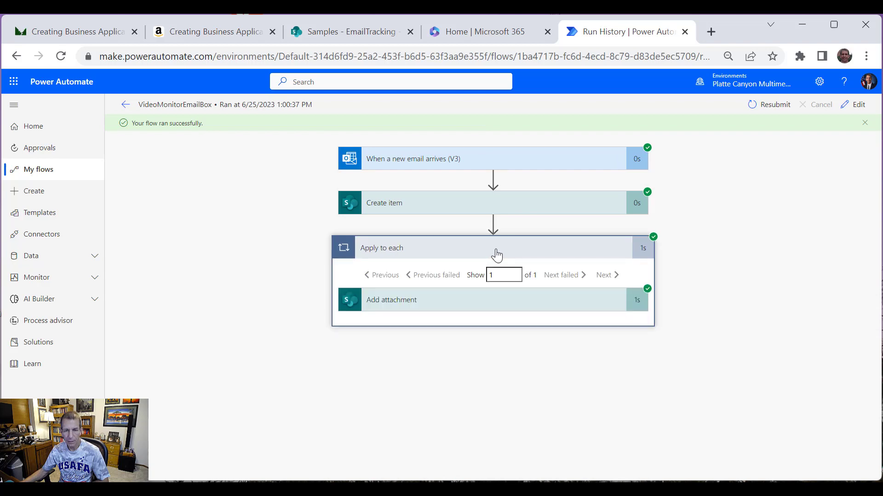
pyautogui.click(573, 308)
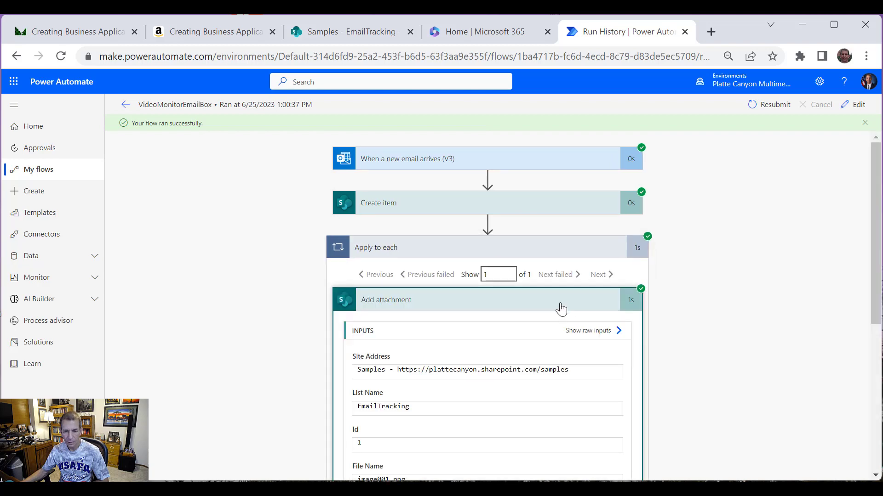
pyautogui.scroll(-3, 584, 320)
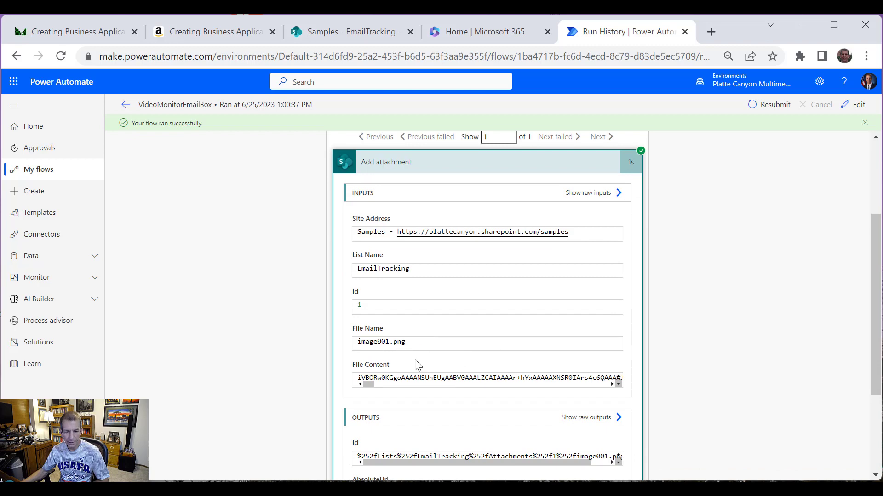
pyautogui.scroll(-3, 418, 365)
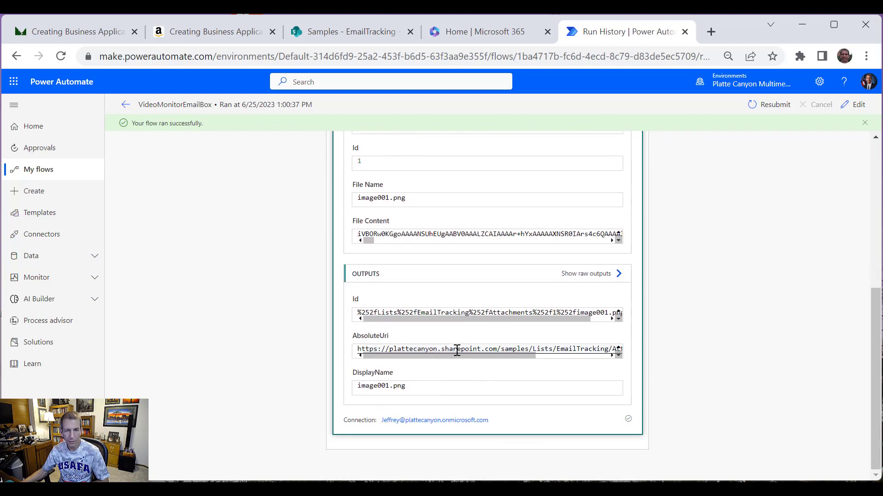
pyautogui.scroll(6, 464, 373)
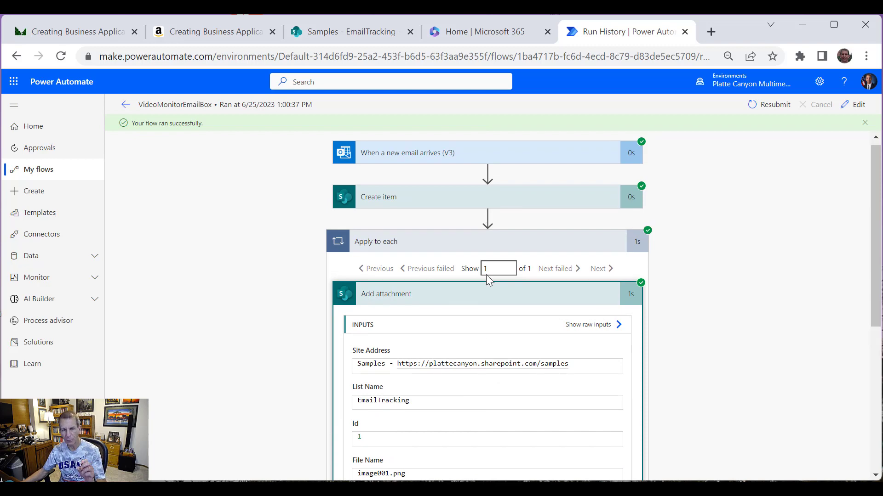
pyautogui.click(467, 248)
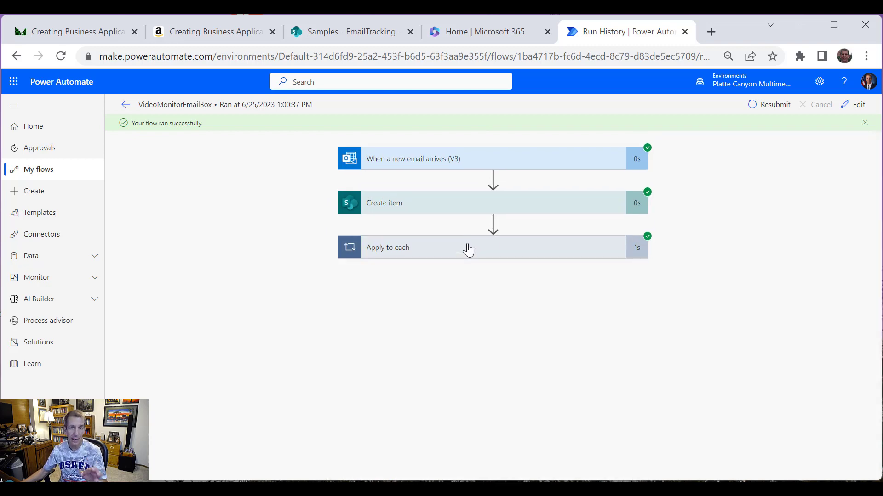
# Step: Show the 'Test 2 from Video' row in EmailTracking, scrolling across its body, importance and Status columns
pyautogui.click(354, 30)
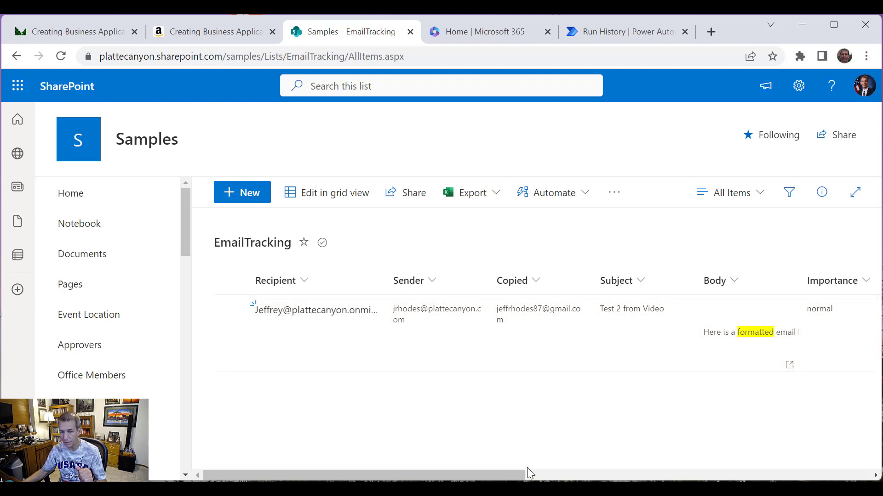
pyautogui.moveTo(524, 475); pyautogui.dragTo(613, 475)
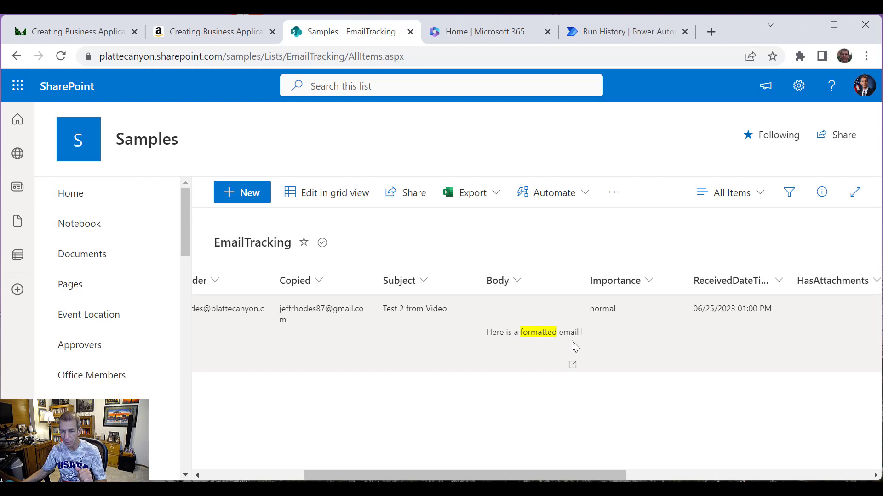
pyautogui.moveTo(559, 475); pyautogui.dragTo(627, 473)
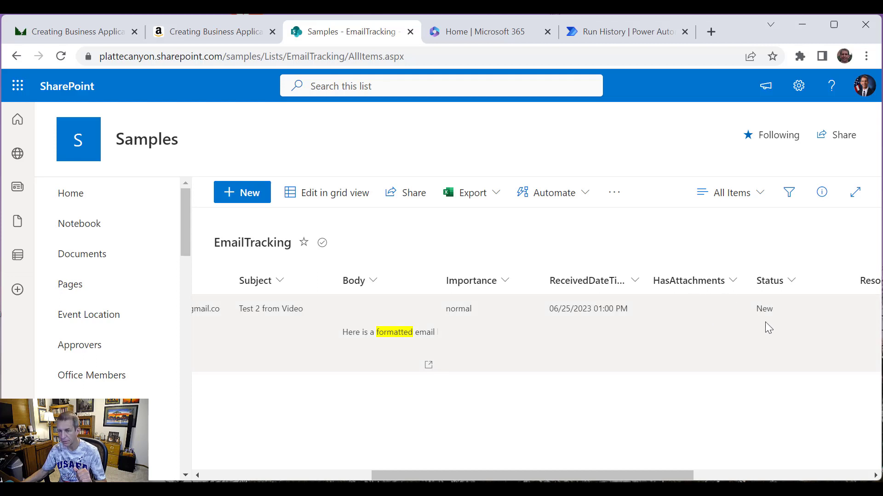
pyautogui.moveTo(688, 476); pyautogui.dragTo(408, 459)
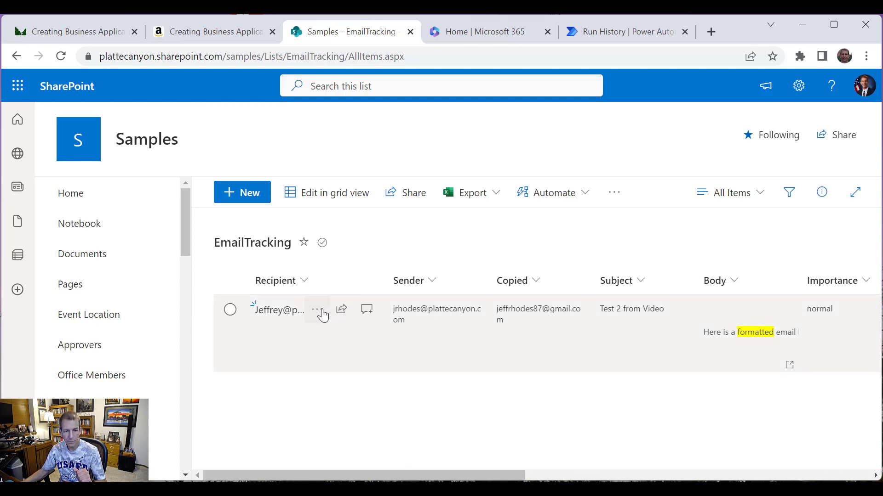
# Step: Open the 'Test 2 from Video' item, view its email body, and check the image001.png chart attachment
pyautogui.click(321, 313)
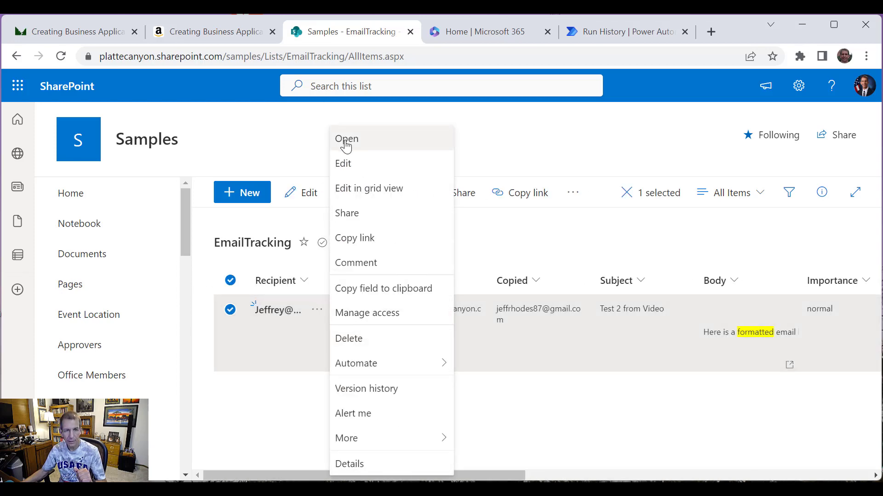
pyautogui.click(346, 140)
pyautogui.scroll(-3, 587, 340)
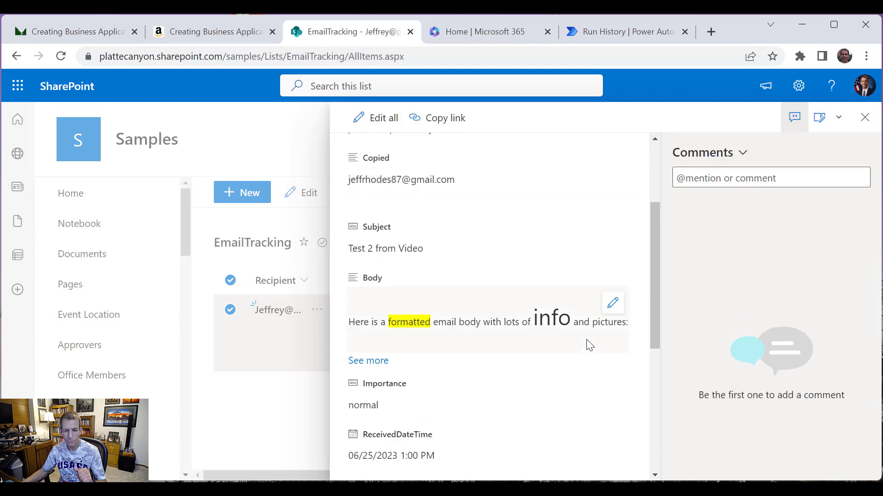
pyautogui.click(612, 304)
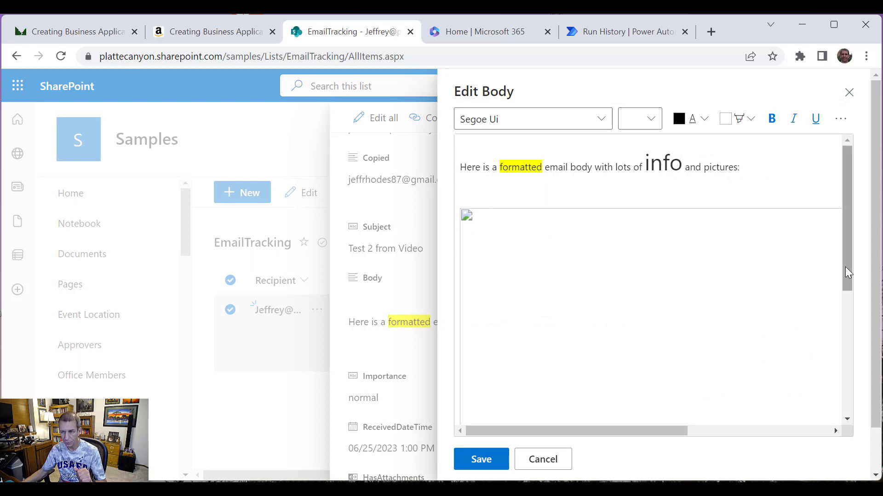
pyautogui.moveTo(845, 267); pyautogui.dragTo(862, 412)
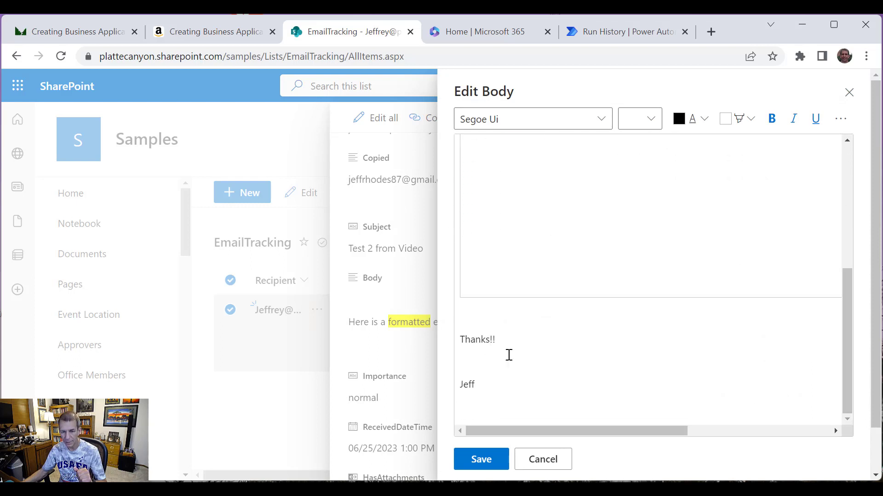
pyautogui.click(849, 92)
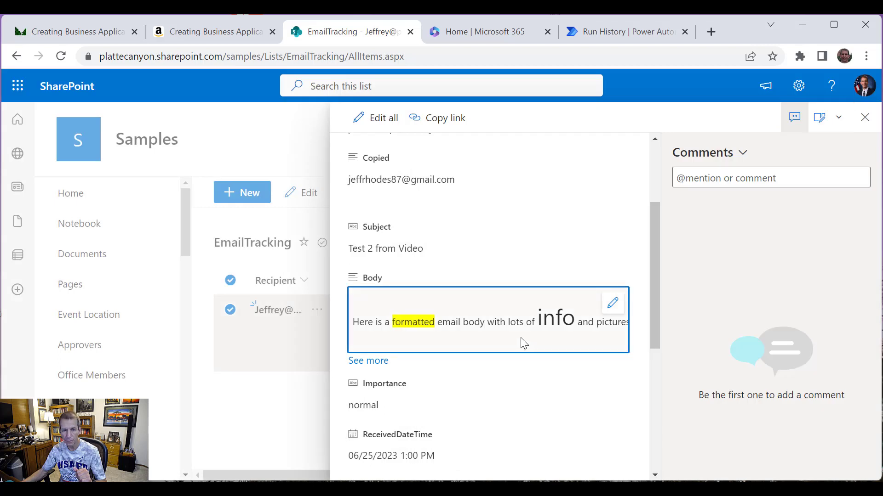
pyautogui.scroll(-6, 524, 344)
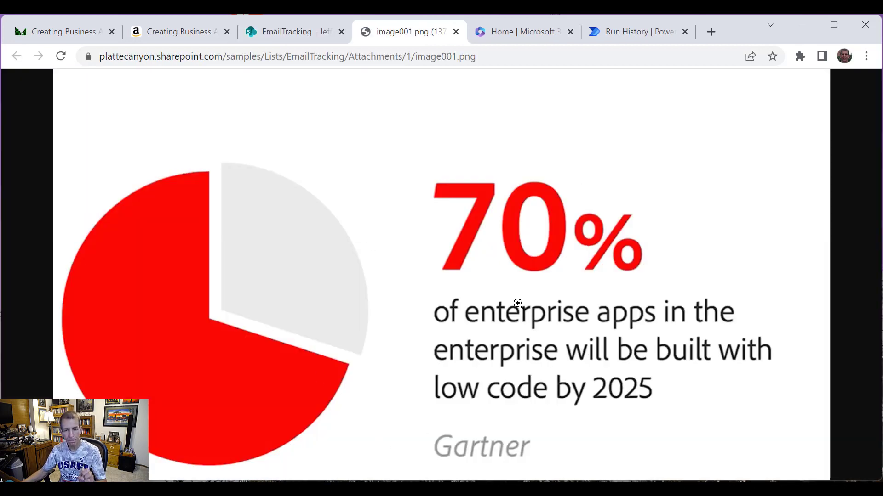
pyautogui.click(296, 33)
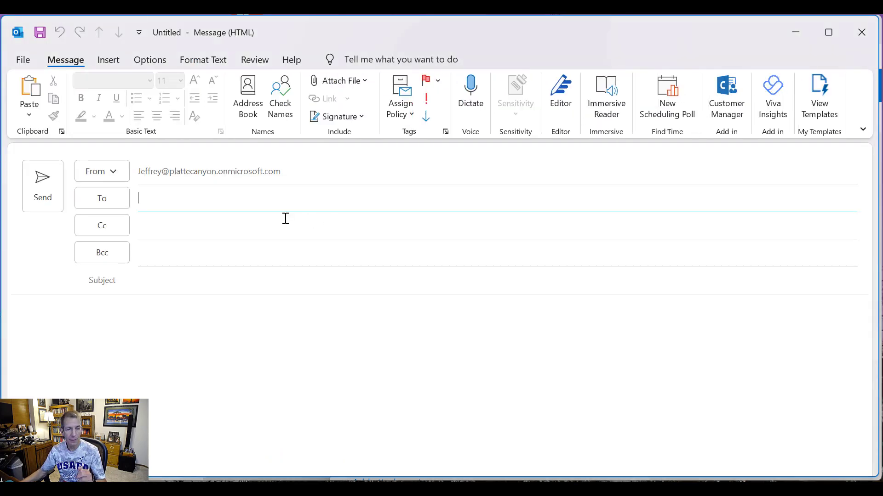
# Step: Fill in the To recipient and a Cc address from the contact suggestions
pyautogui.write('Jeff')
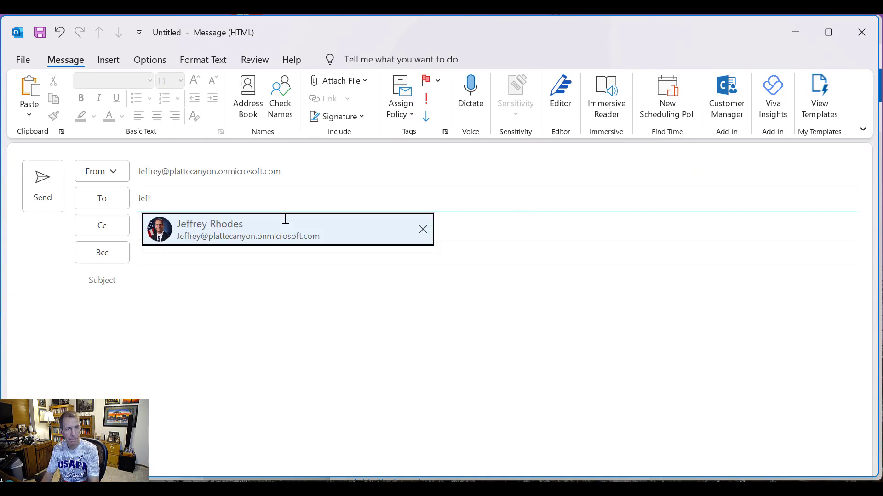
pyautogui.click(294, 225)
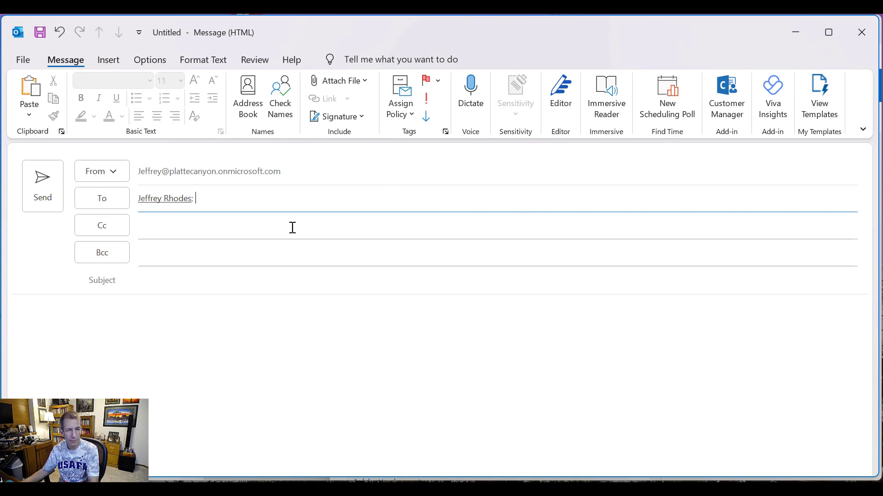
pyautogui.click(268, 226)
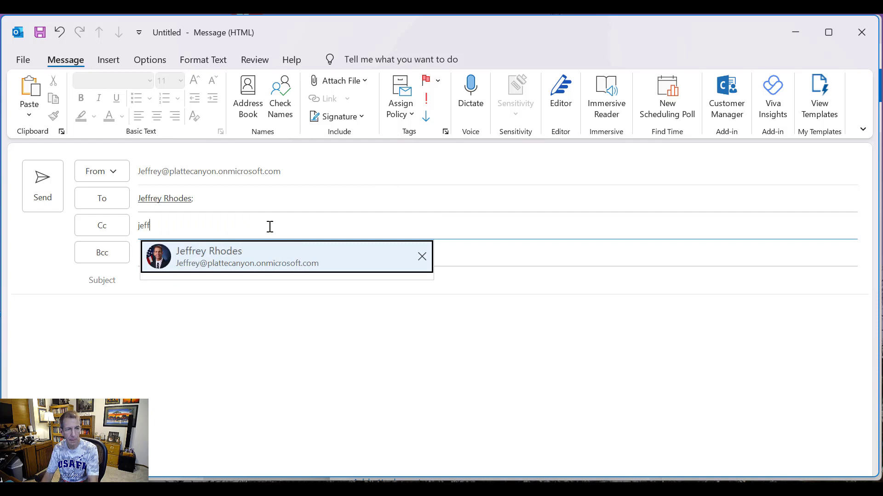
pyautogui.click(325, 249)
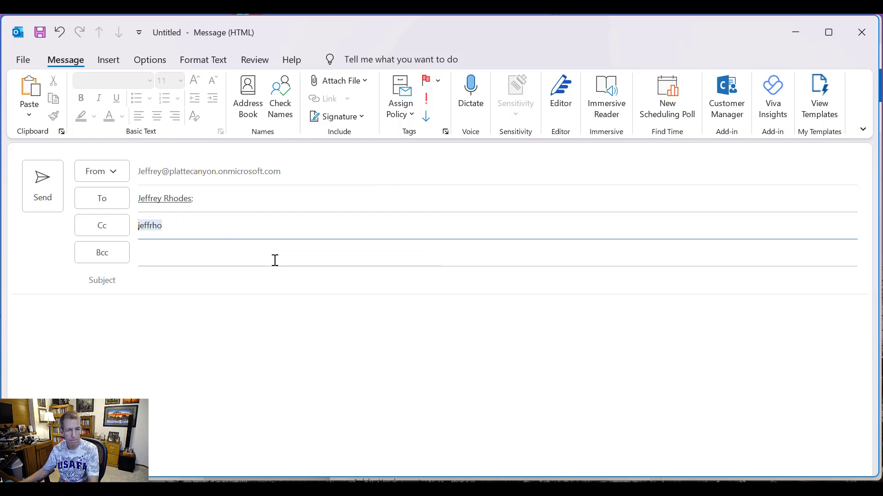
# Step: Enter the subject 'Test with Multiple Attachments plus Inline'
pyautogui.click(249, 279)
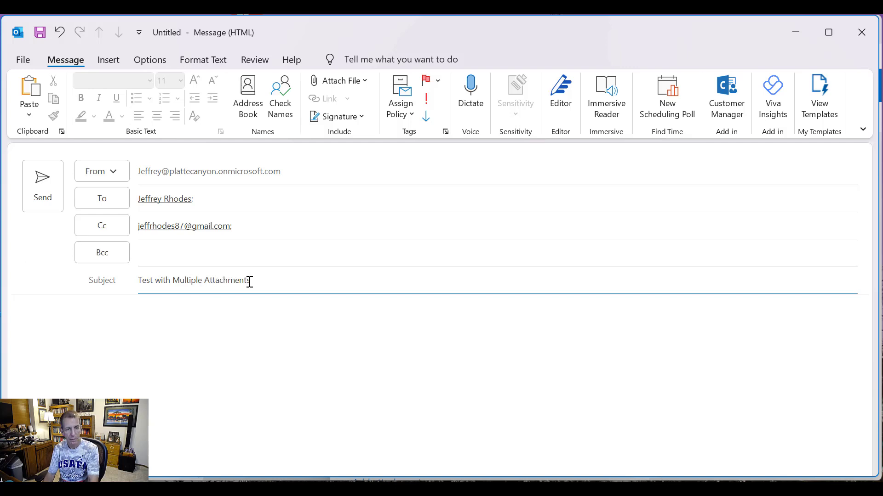
pyautogui.press('Tab')
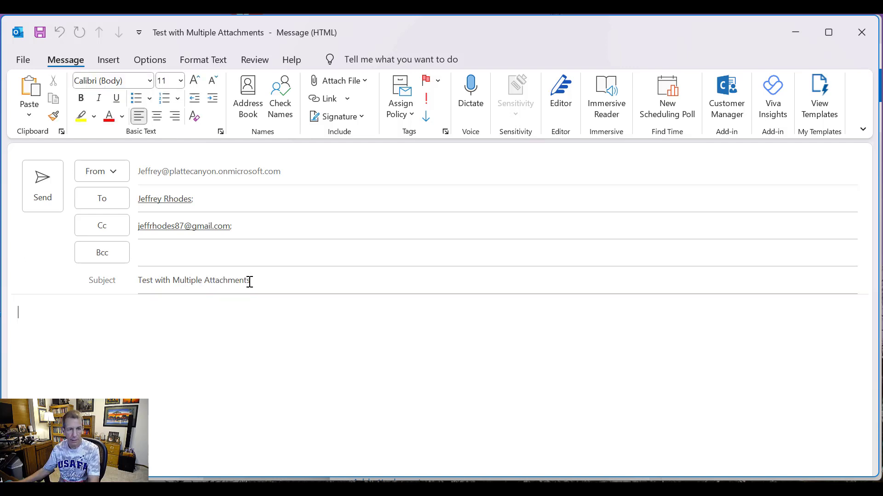
pyautogui.click(353, 288)
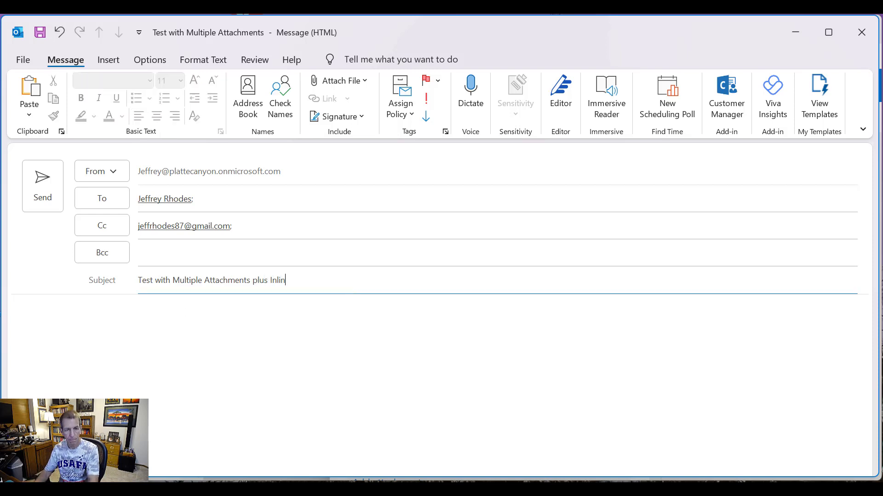
# Step: Write 'More info here.' in the body and colour it blue
pyautogui.click(277, 349)
pyautogui.write('M')
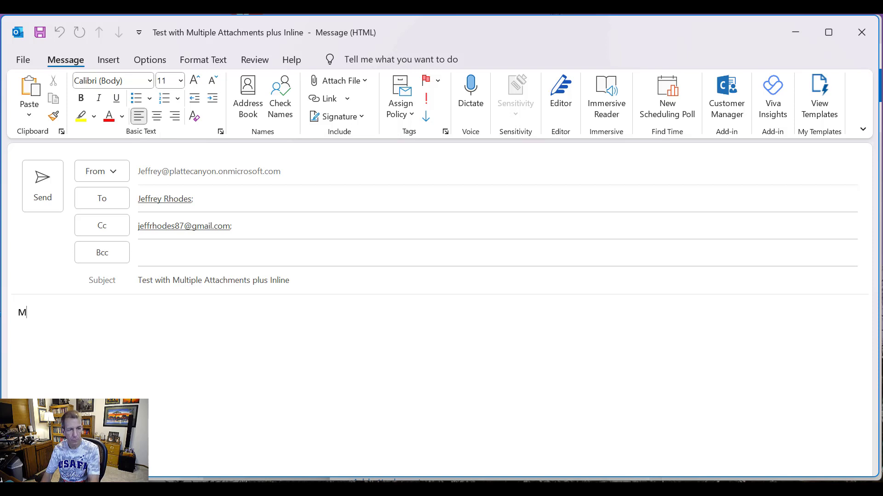
pyautogui.write('ore info here.')
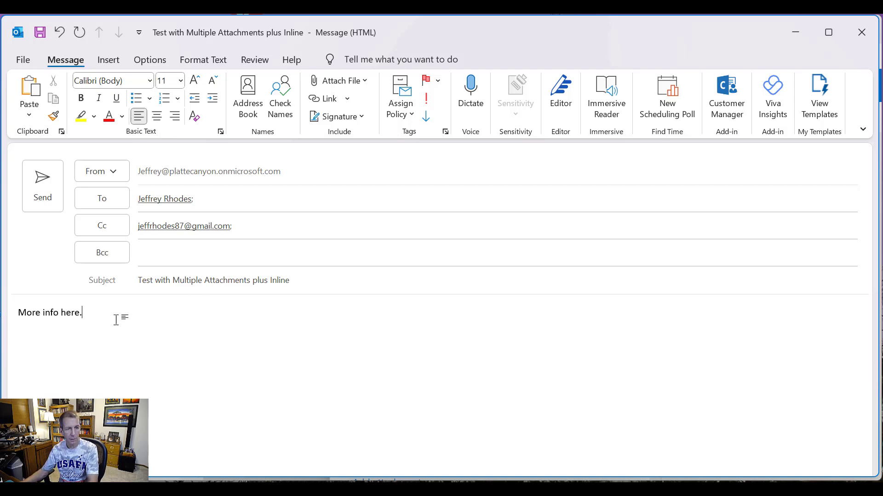
pyautogui.moveTo(119, 316); pyautogui.dragTo(11, 278)
pyautogui.click(121, 119)
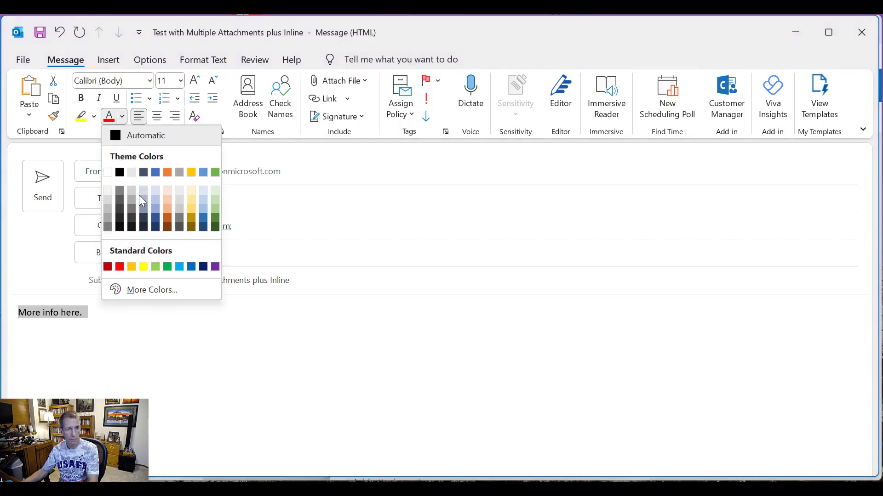
pyautogui.click(205, 213)
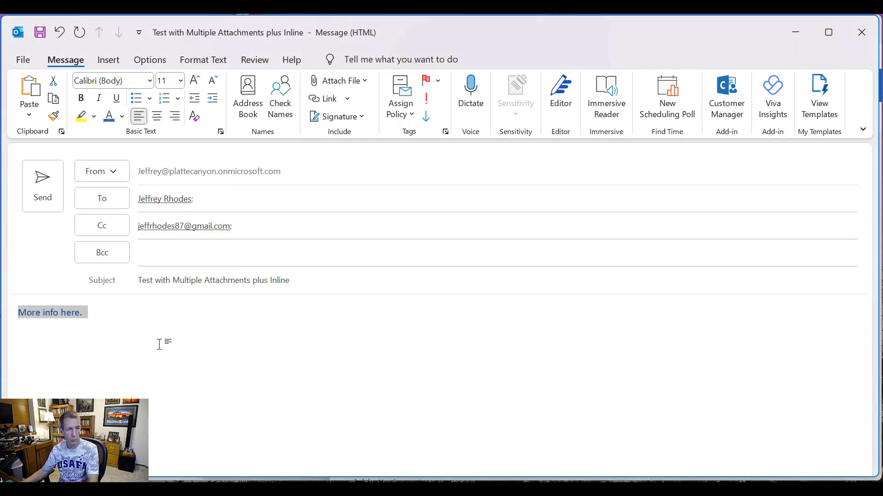
pyautogui.click(271, 424)
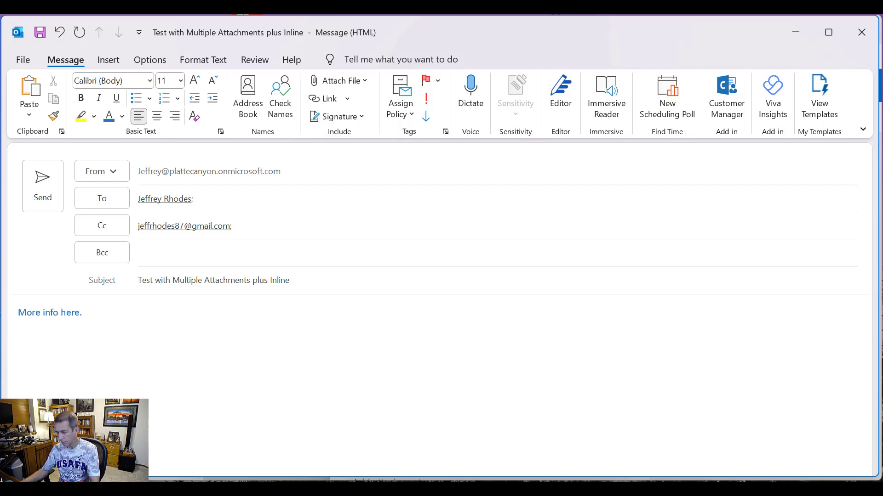
pyautogui.press('Return')
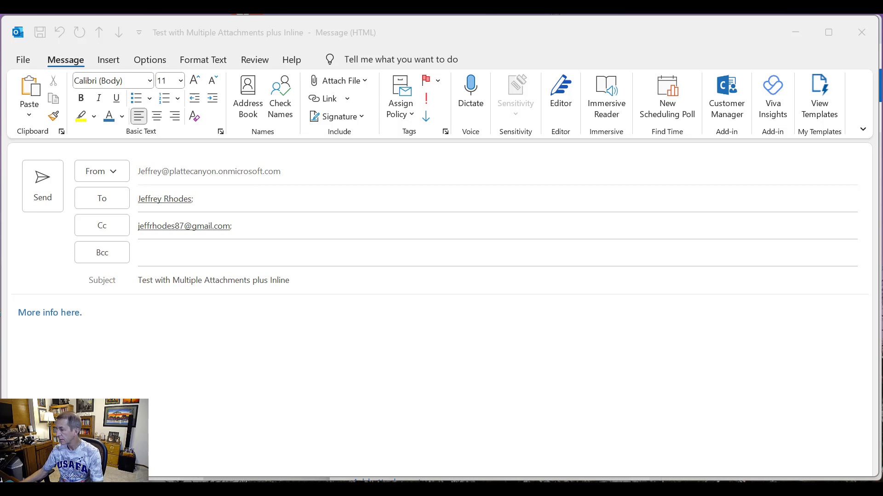
# Step: Load the painted-bus rafting photo from the Snagit tray and copy it to the clipboard
pyautogui.hotkey('alt', 'Tab')
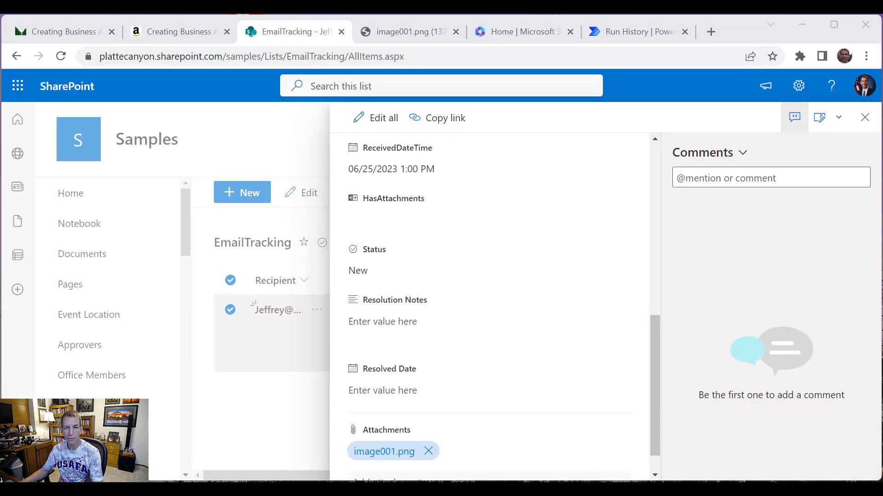
pyautogui.hotkey('alt', 'Tab')
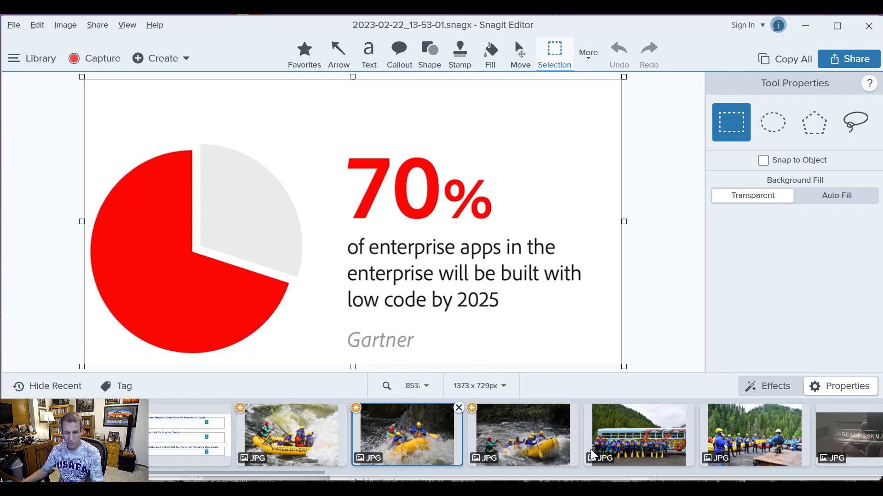
pyautogui.click(638, 452)
pyautogui.rightClick(453, 298)
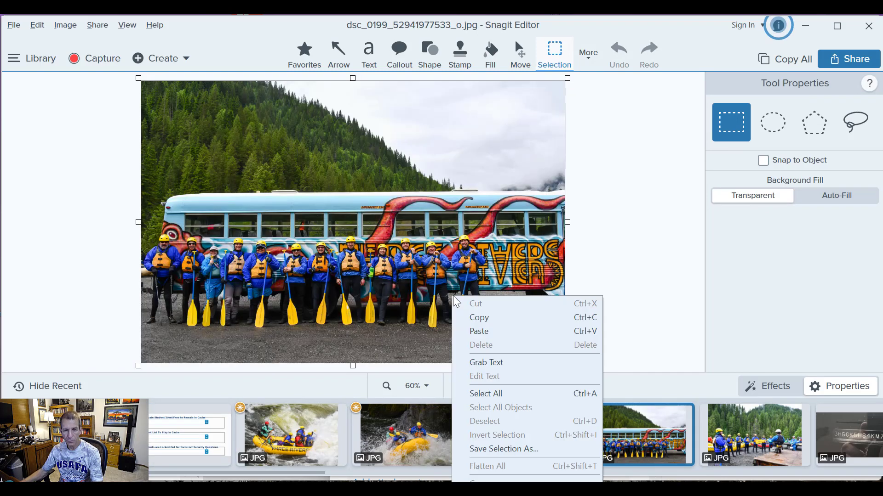
pyautogui.click(486, 319)
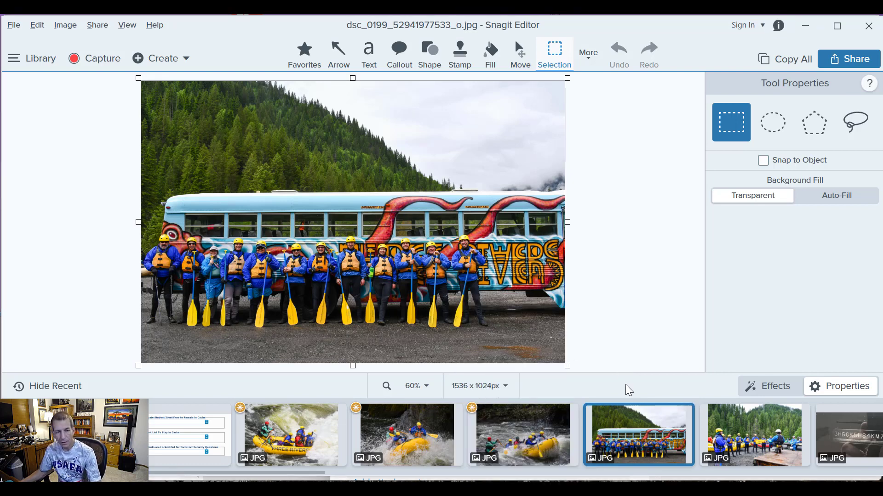
pyautogui.hotkey('alt', 'Tab')
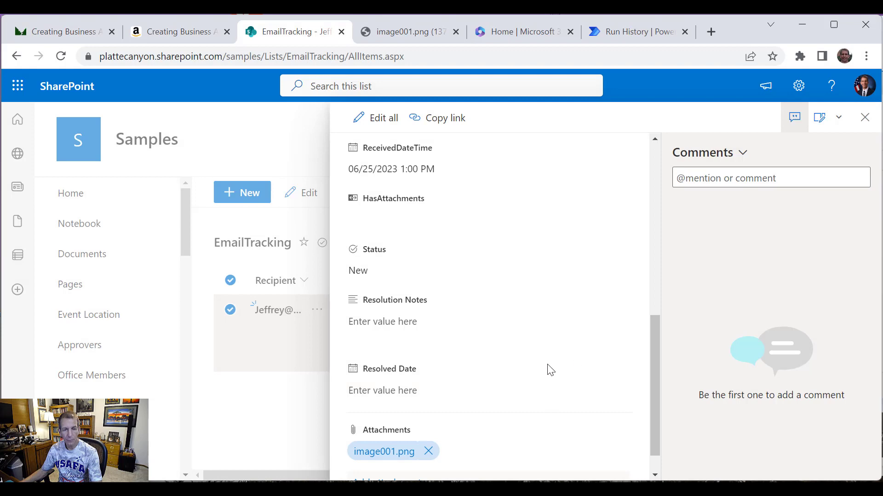
pyautogui.hotkey('alt', 'Tab')
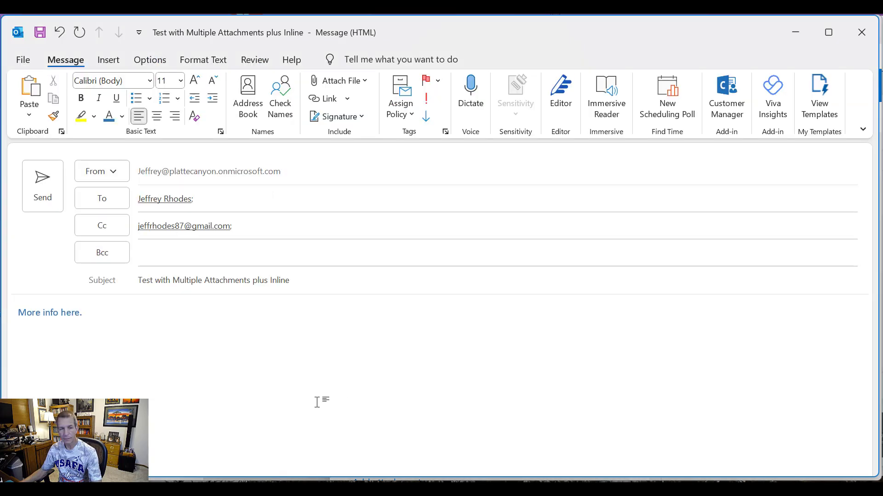
pyautogui.hotkey('ctrl', 'v')
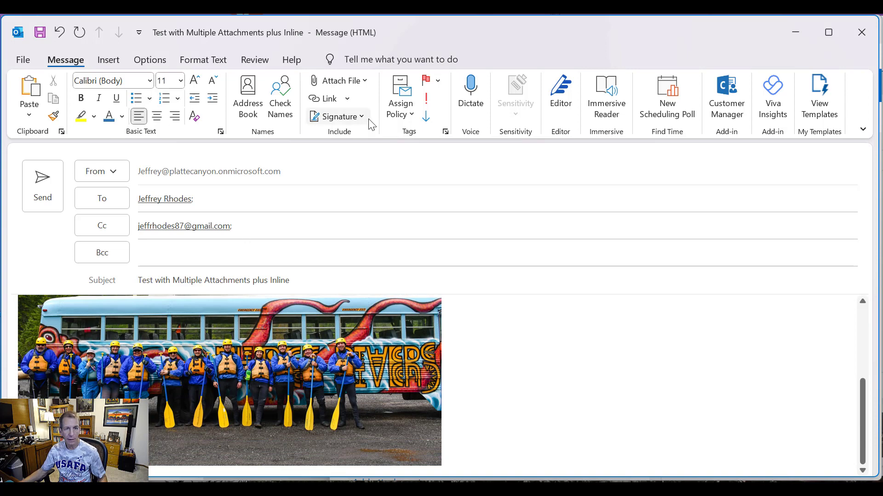
pyautogui.click(364, 82)
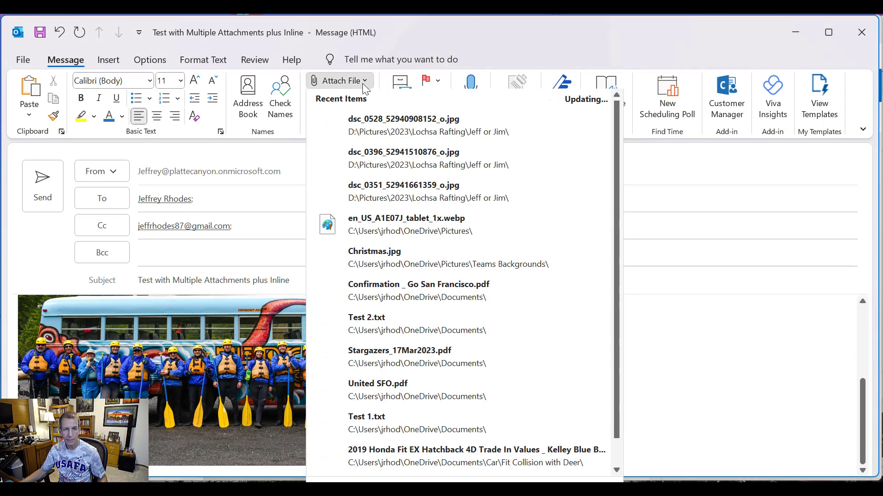
pyautogui.click(435, 185)
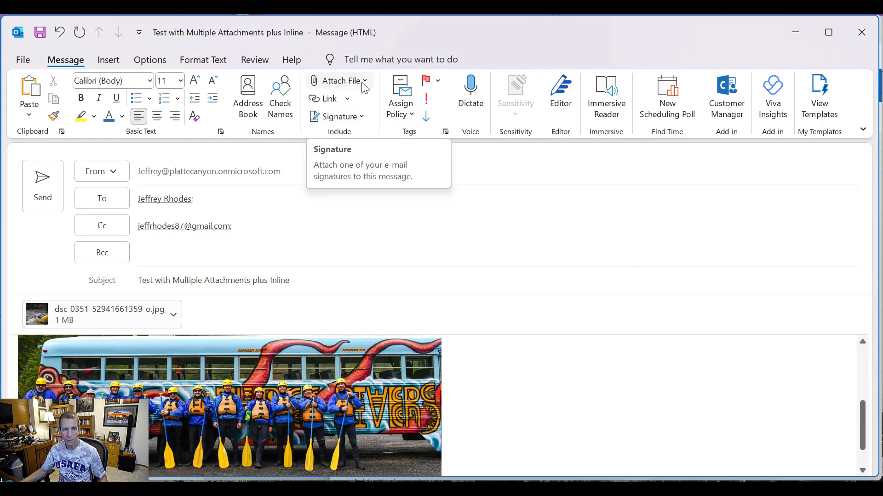
pyautogui.click(364, 81)
pyautogui.click(394, 328)
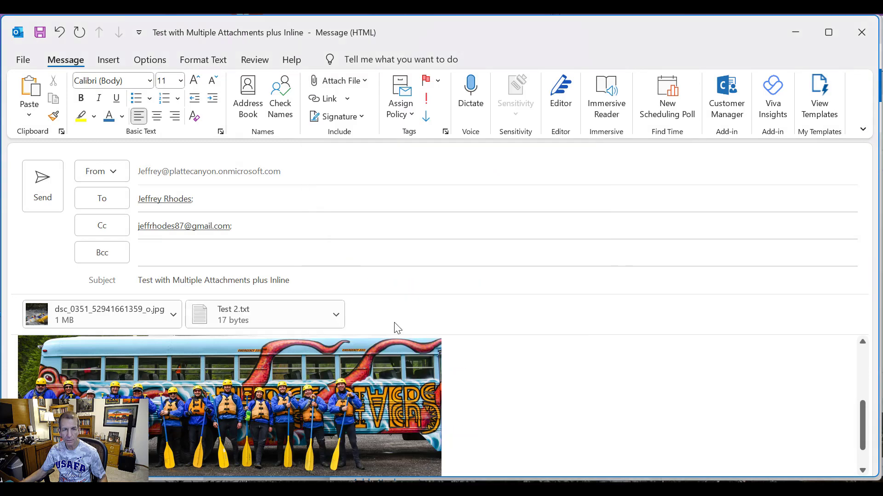
pyautogui.click(365, 81)
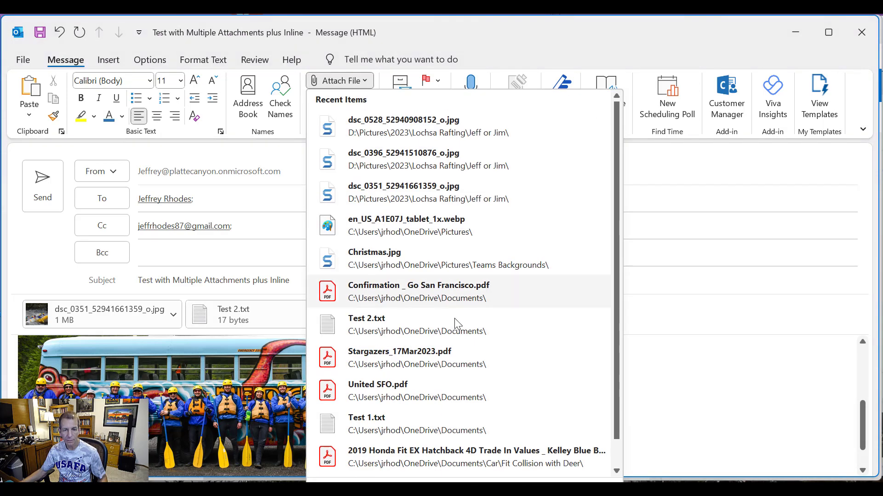
pyautogui.click(446, 300)
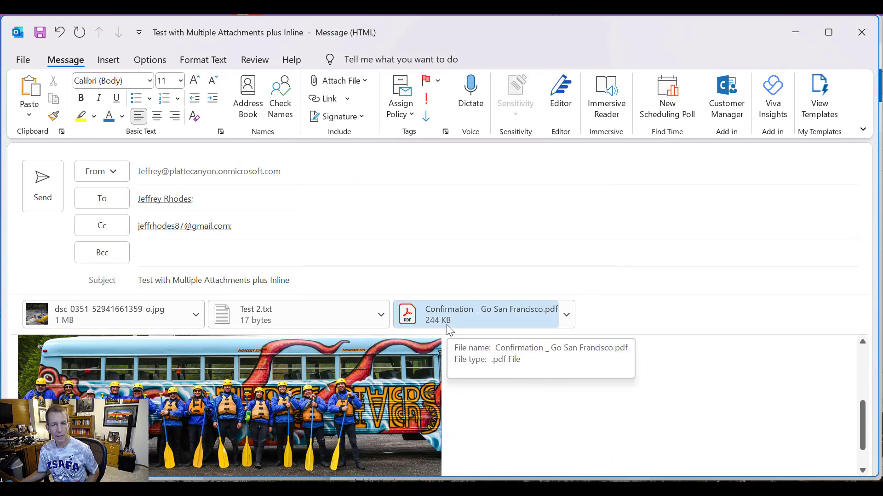
pyautogui.click(45, 197)
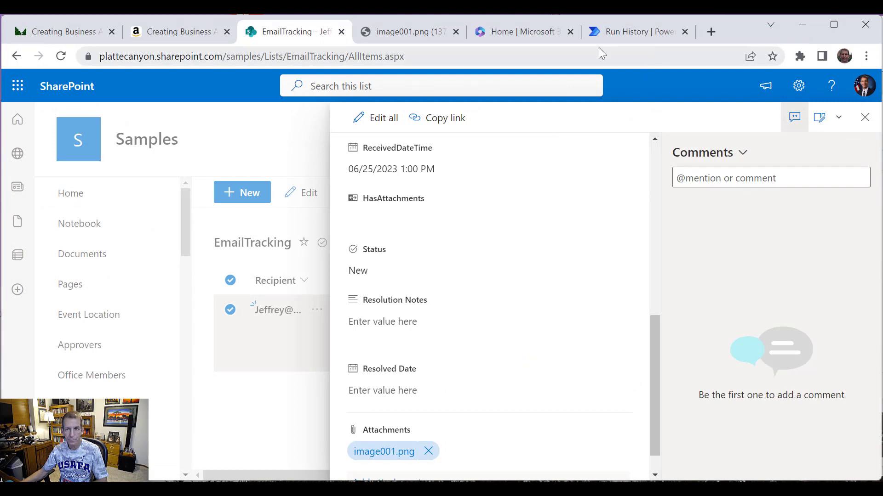
# Step: Open VideoMonitorEmailBox's run history and reload until the new 1:05 PM Running entry appears
pyautogui.click(636, 27)
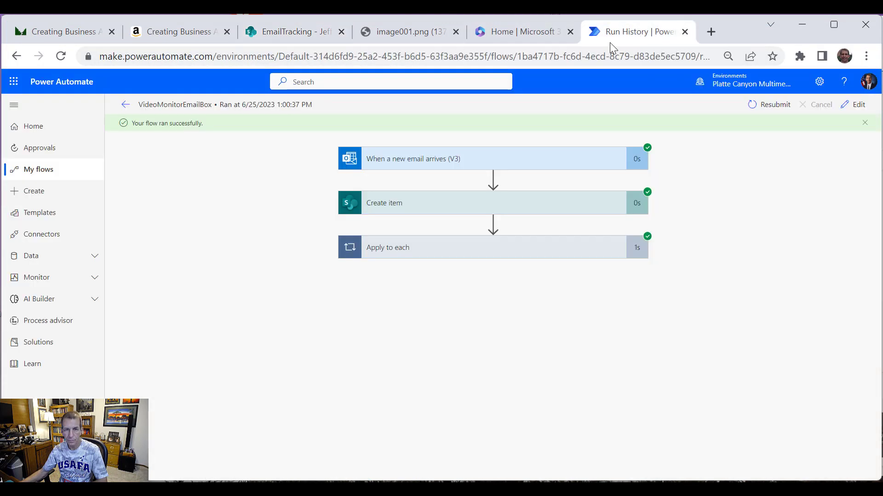
pyautogui.click(124, 107)
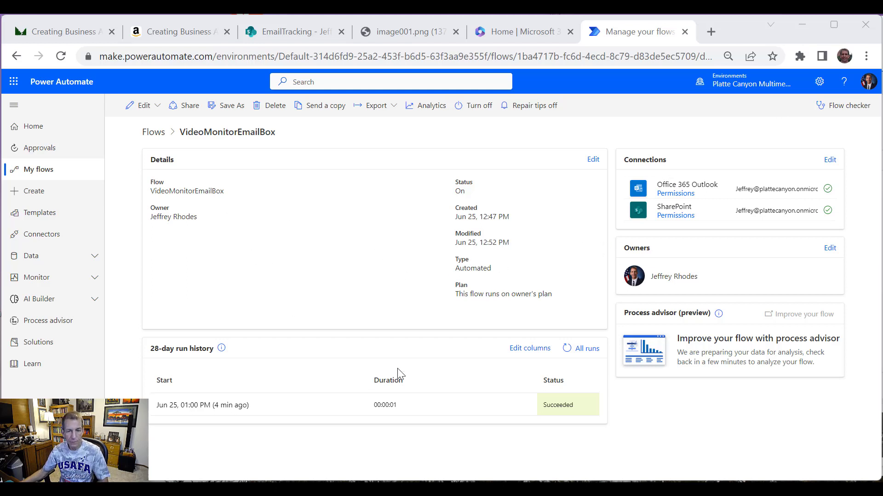
pyautogui.click(585, 351)
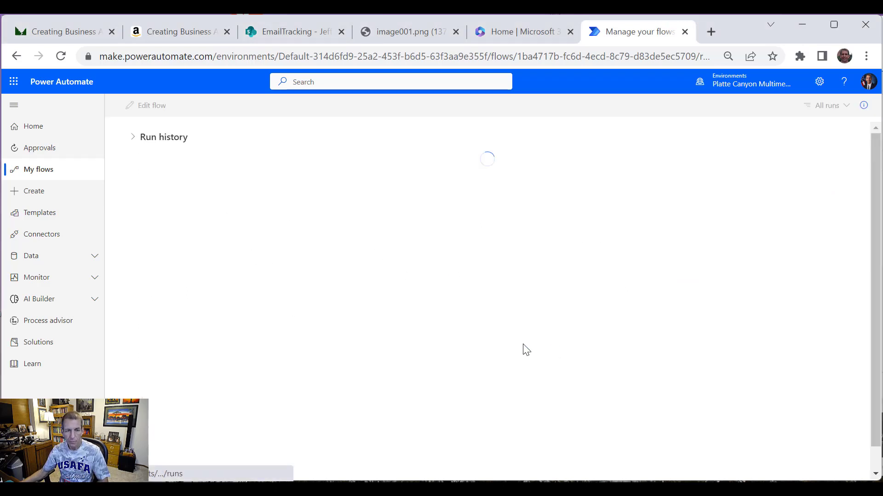
pyautogui.rightClick(540, 330)
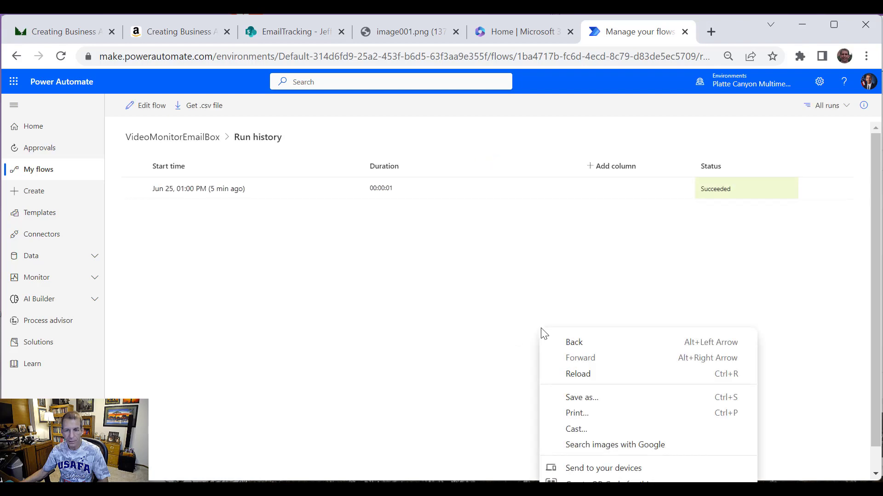
pyautogui.click(577, 373)
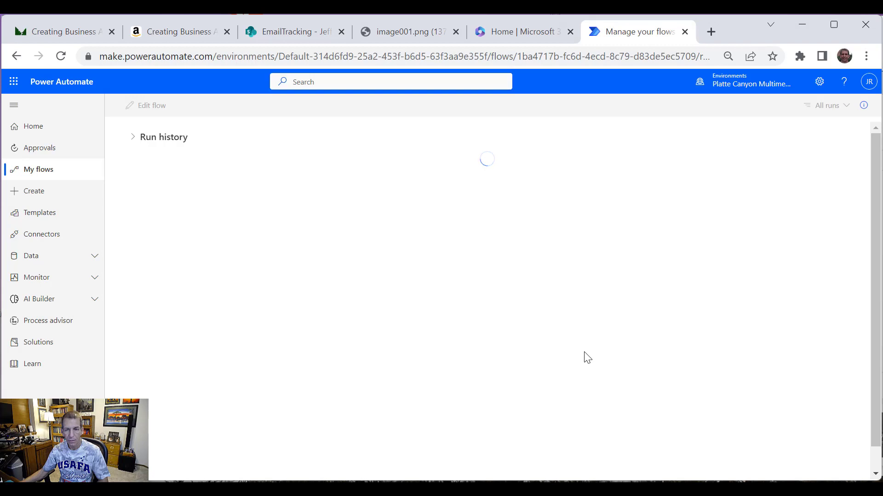
pyautogui.rightClick(536, 321)
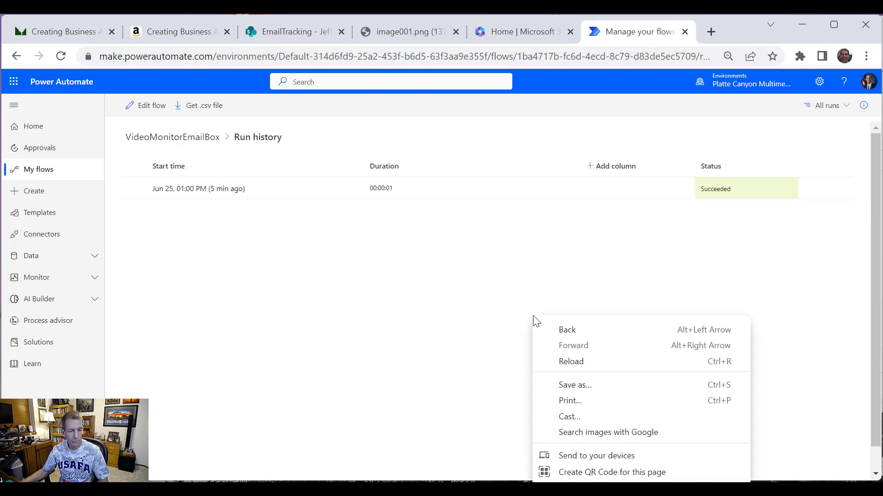
pyautogui.click(597, 367)
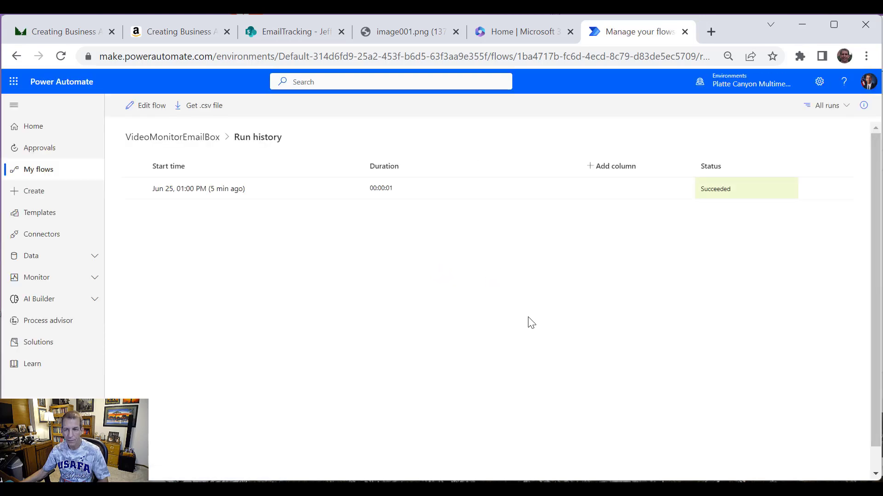
pyautogui.rightClick(529, 322)
pyautogui.click(576, 357)
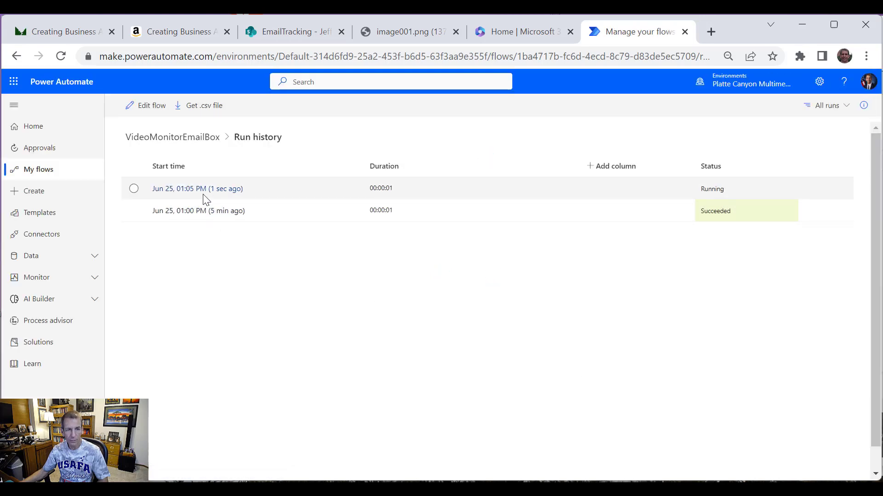
# Step: Open the 1:05 PM run and expand the Apply to each loop's Add attachment step
pyautogui.click(204, 190)
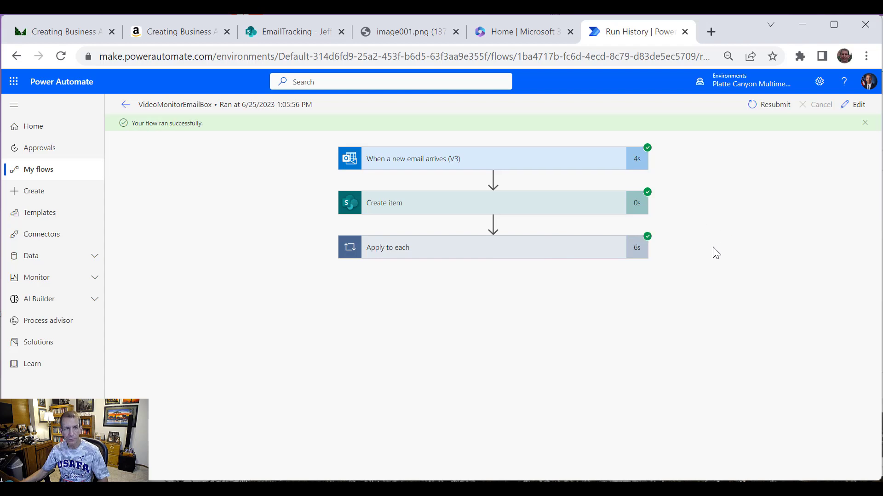
pyautogui.click(545, 250)
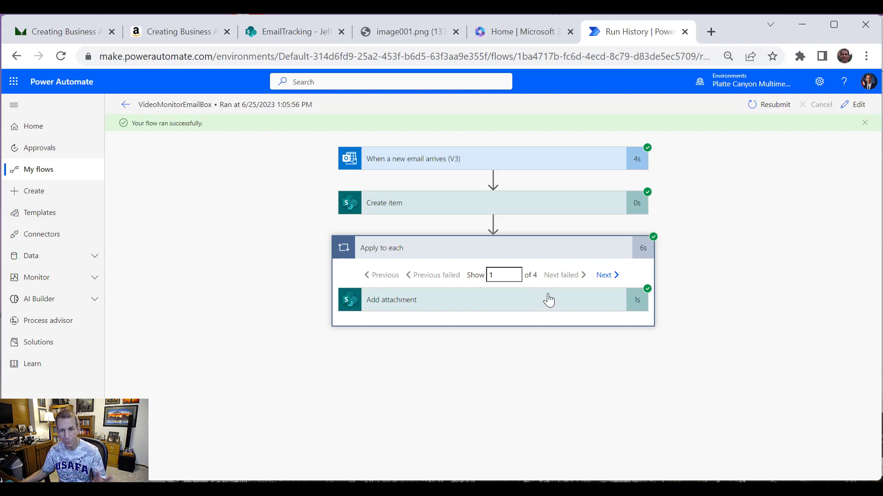
pyautogui.click(521, 309)
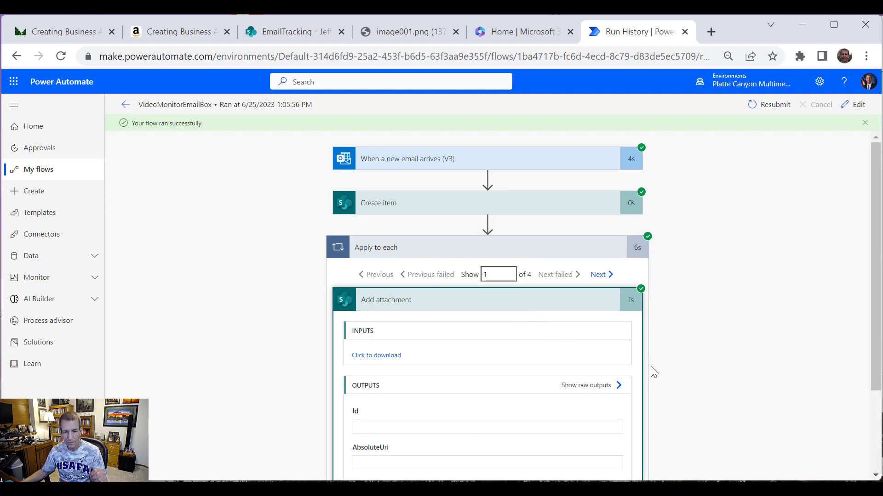
pyautogui.scroll(-1, 652, 371)
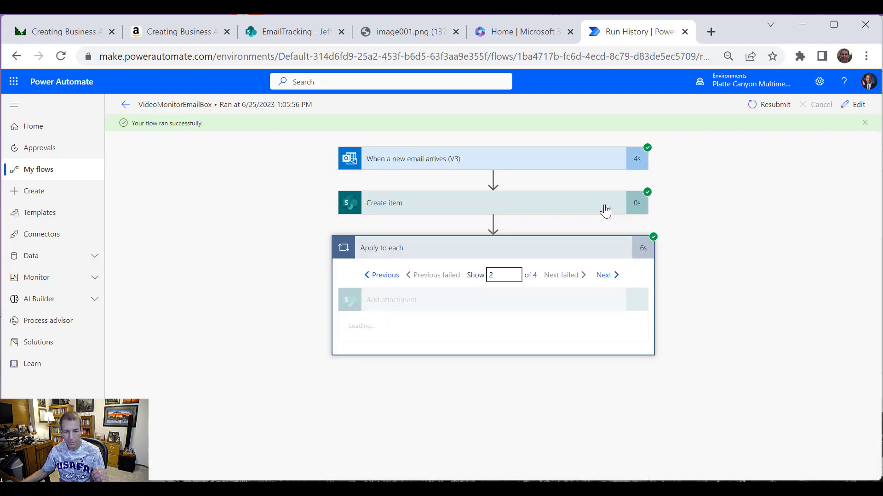
pyautogui.scroll(-3, 598, 225)
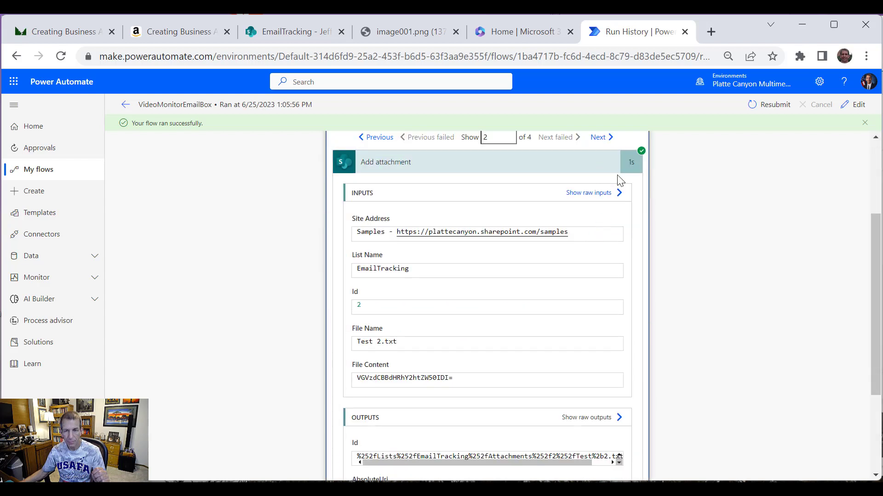
# Step: Step through attachment iterations 3 and 4, ending on image001.png
pyautogui.click(603, 138)
pyautogui.scroll(-2, 585, 288)
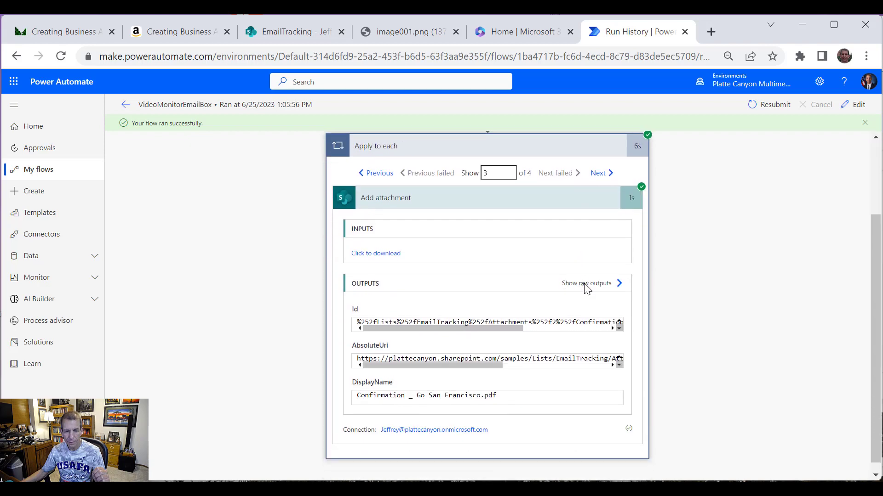
pyautogui.scroll(2, 642, 194)
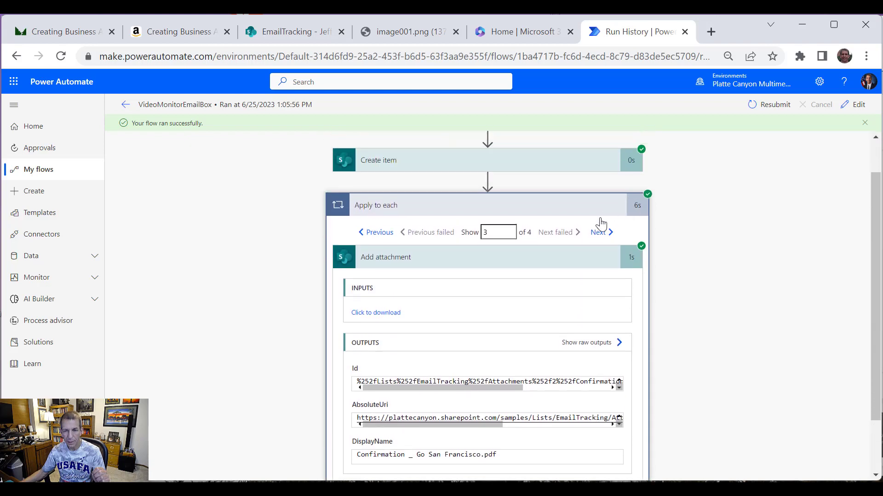
pyautogui.click(599, 231)
pyautogui.scroll(-2, 561, 285)
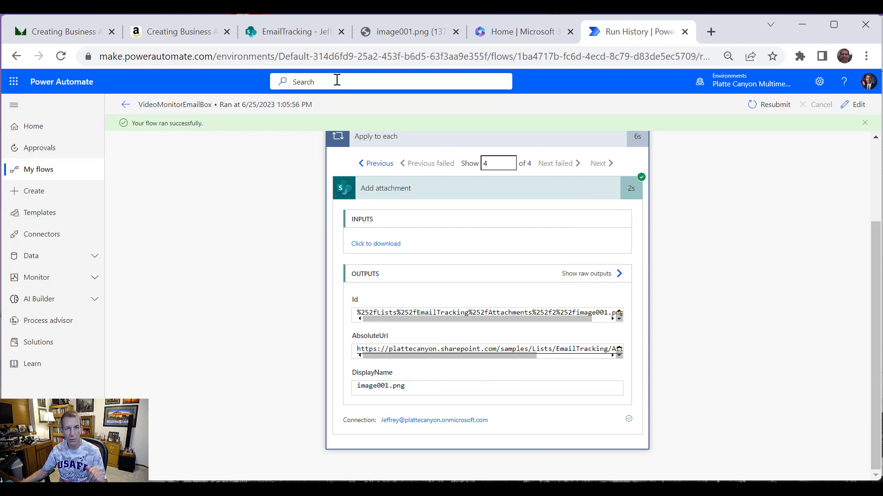
# Step: Reload the EmailTracking list and scroll right to confirm the new item's HasAttachments flag
pyautogui.click(282, 36)
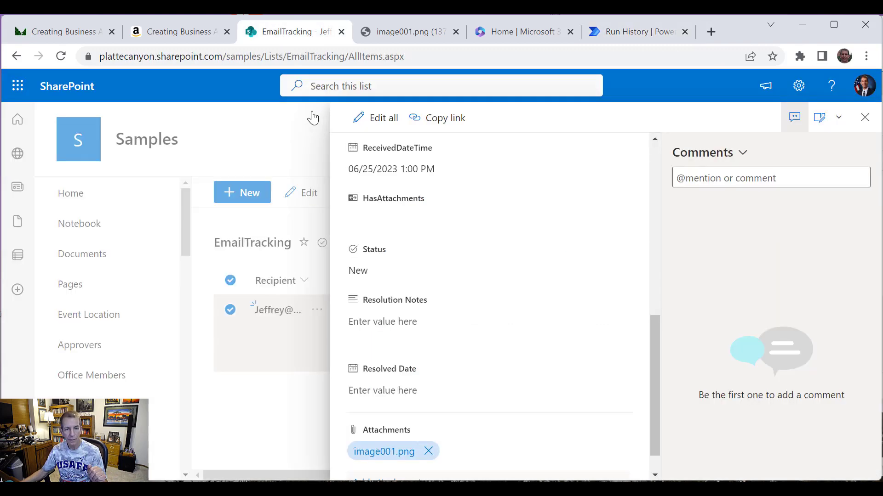
pyautogui.click(304, 412)
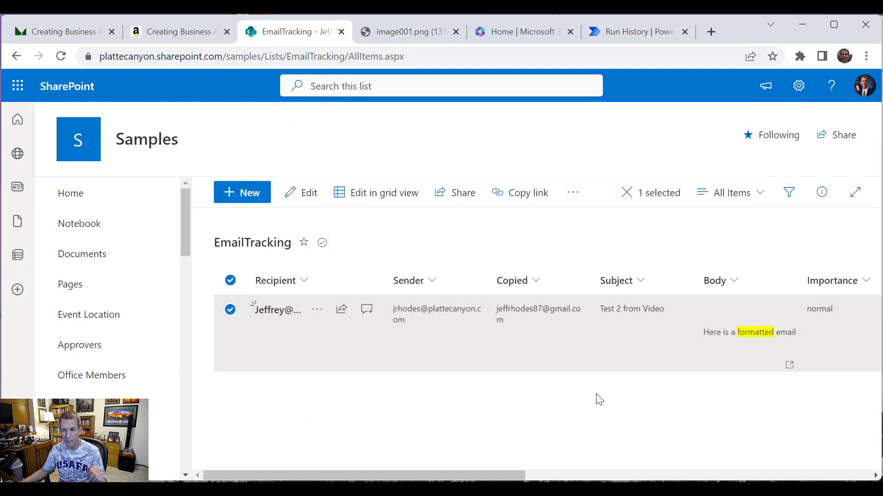
pyautogui.rightClick(513, 392)
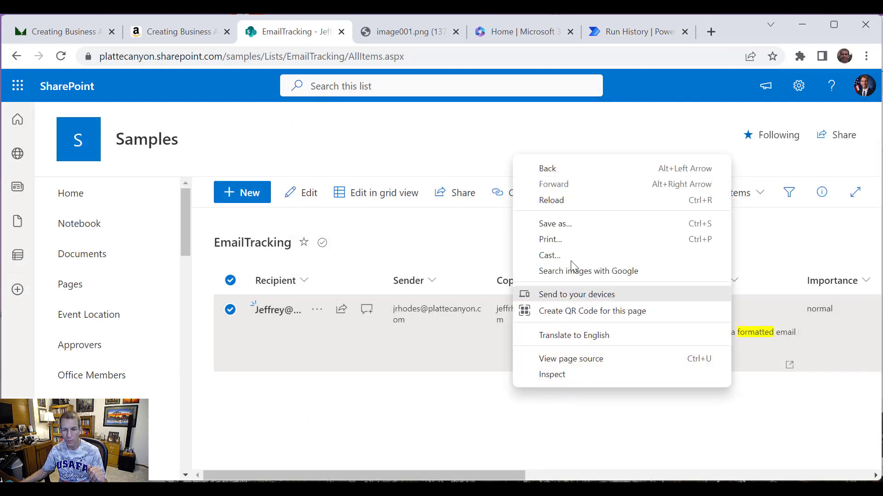
pyautogui.click(578, 203)
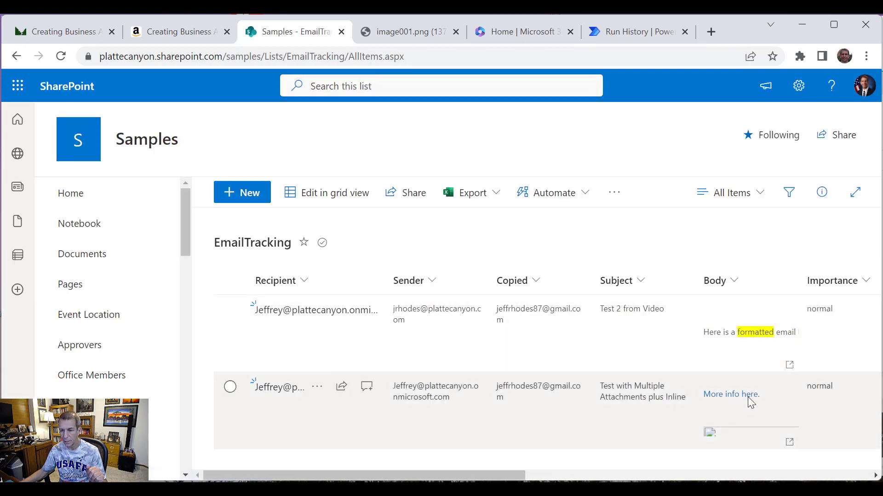
pyautogui.moveTo(534, 476); pyautogui.dragTo(672, 460)
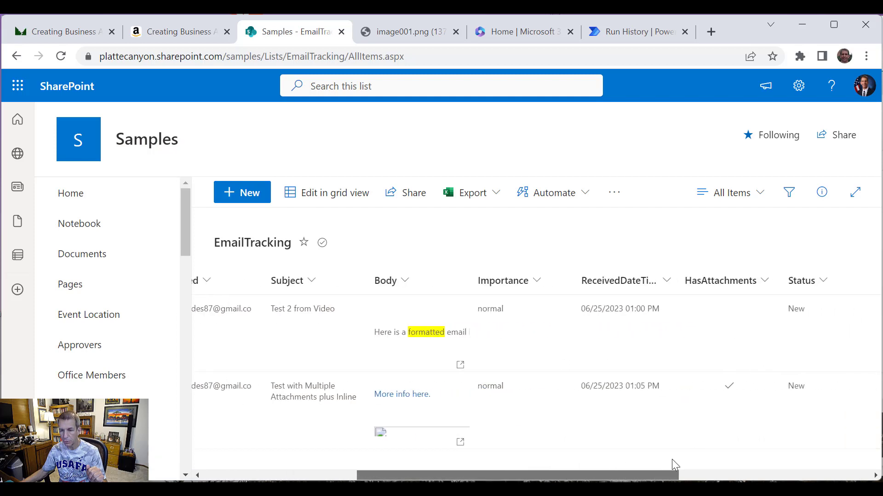
pyautogui.hscroll(1, 672, 459)
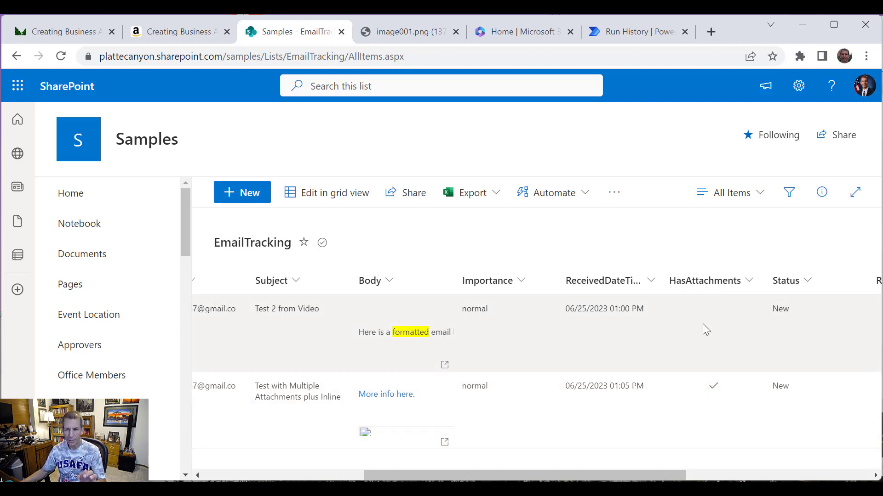
pyautogui.click(323, 476)
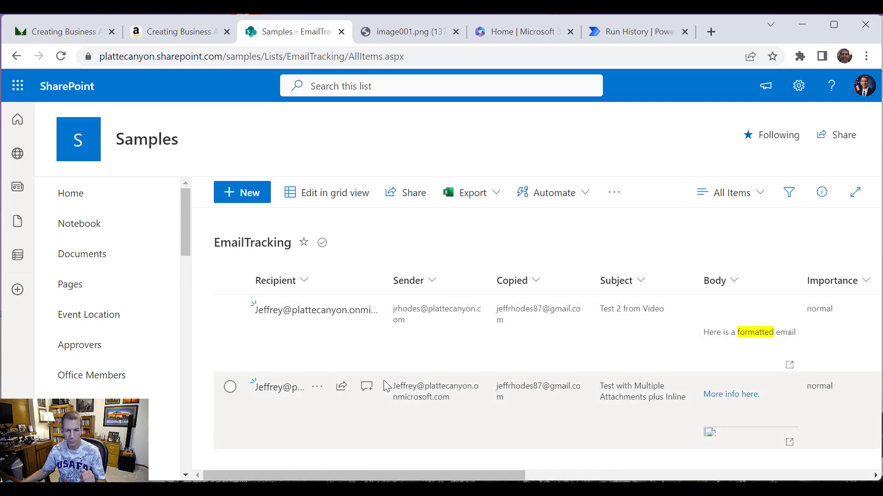
pyautogui.click(317, 391)
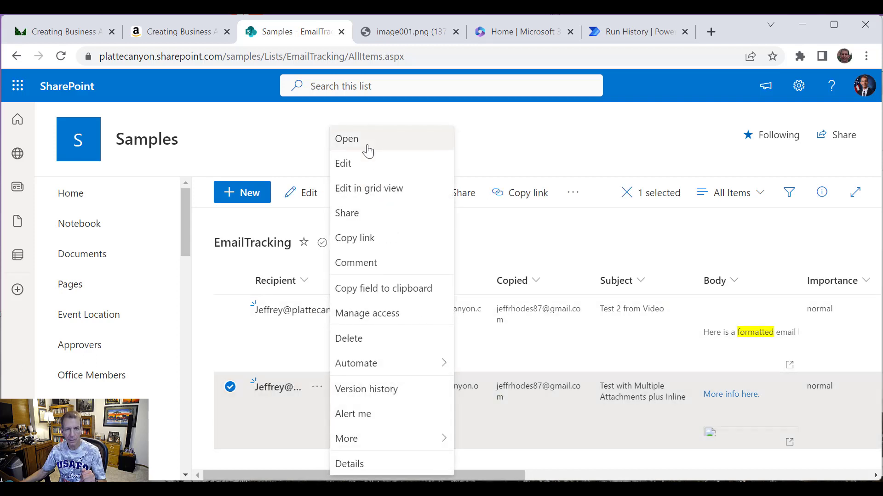
# Step: Open the item's PDF, rafting photo, image001.png and Test 2.txt attachments in separate tabs
pyautogui.click(366, 143)
pyautogui.scroll(-9, 503, 276)
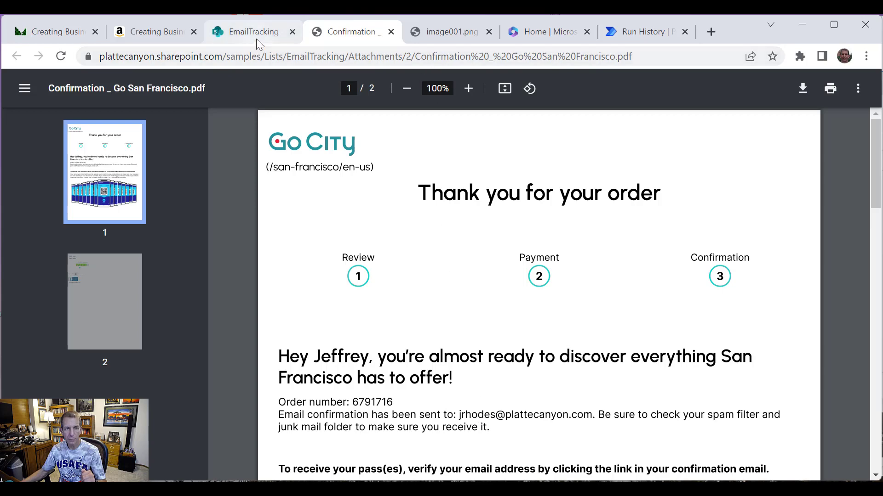
pyautogui.click(248, 35)
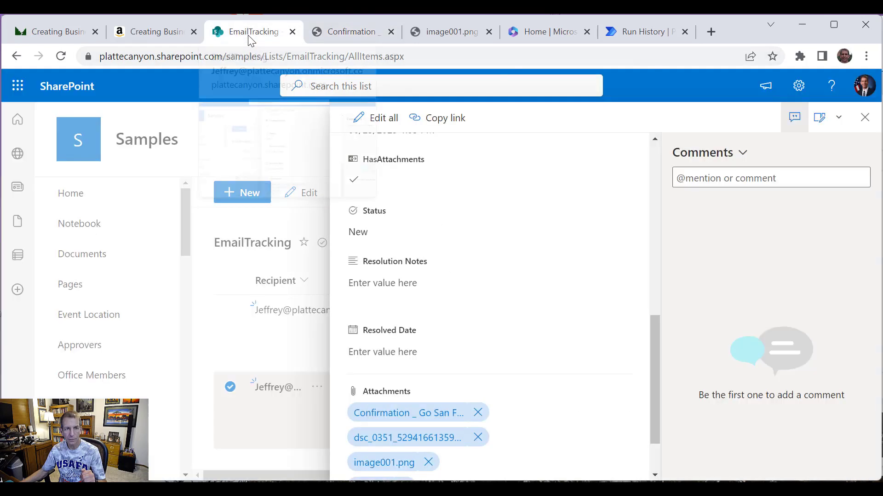
pyautogui.click(439, 445)
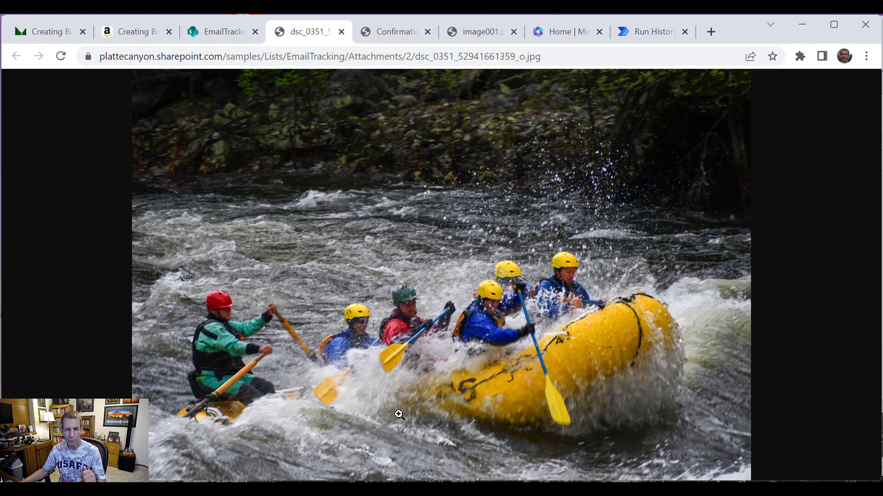
pyautogui.click(221, 35)
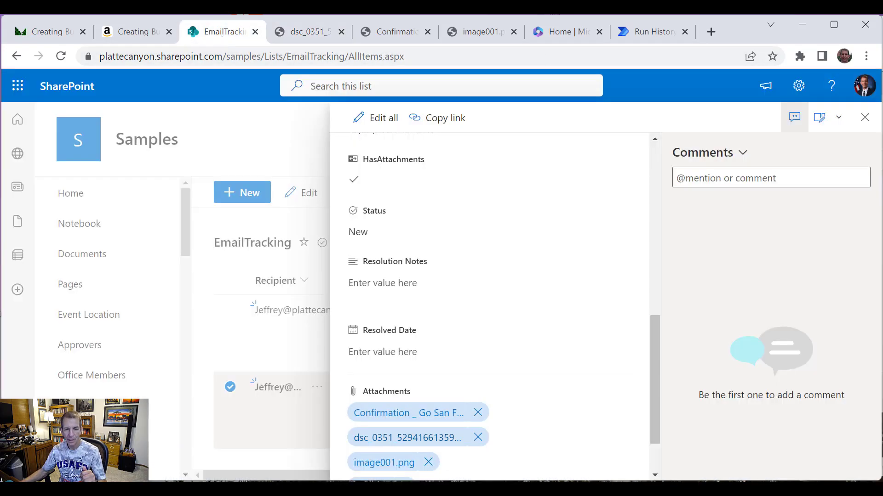
pyautogui.scroll(-2, 423, 451)
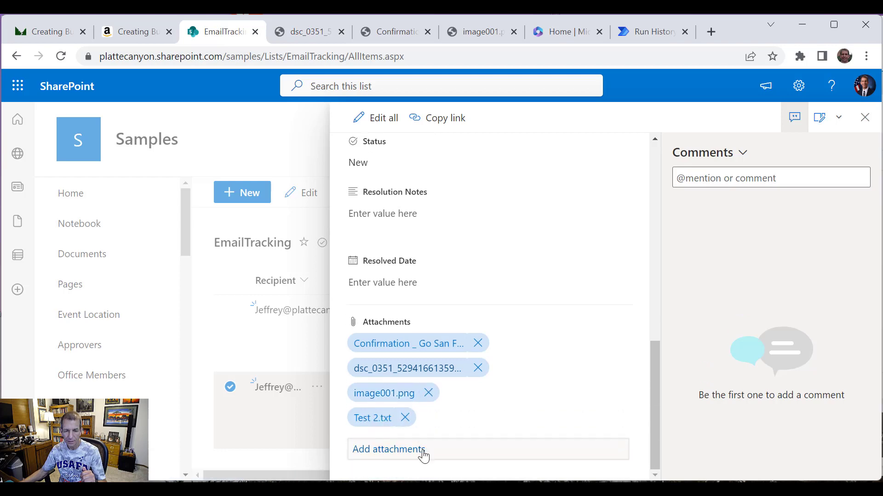
pyautogui.click(393, 396)
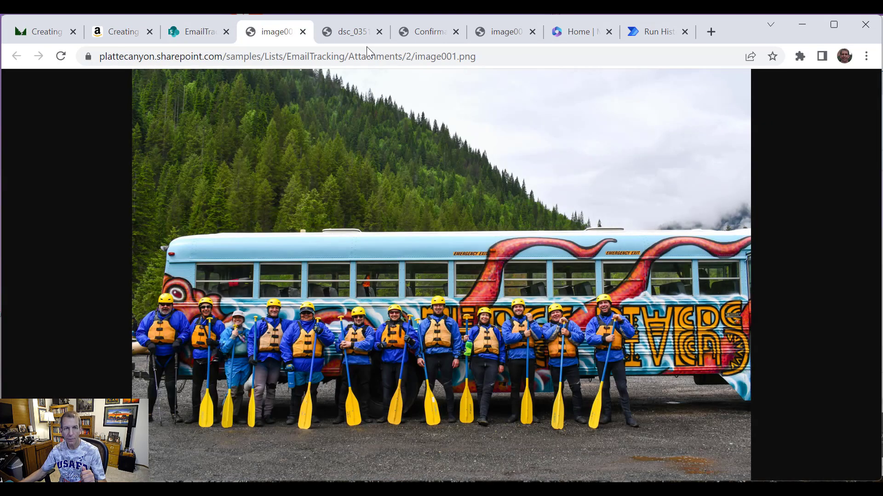
pyautogui.click(205, 31)
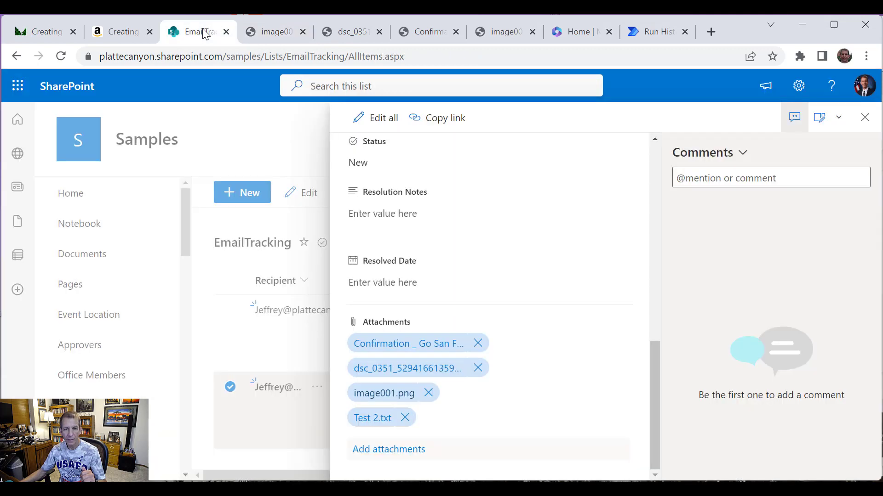
pyautogui.click(374, 419)
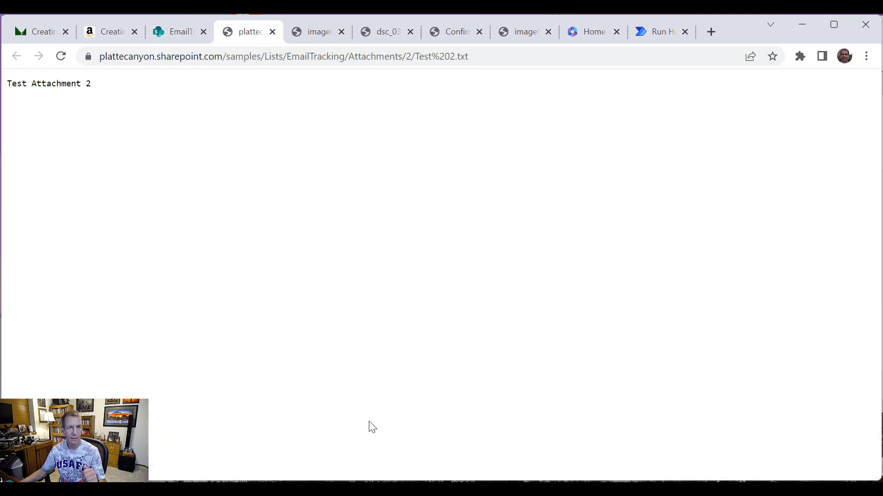